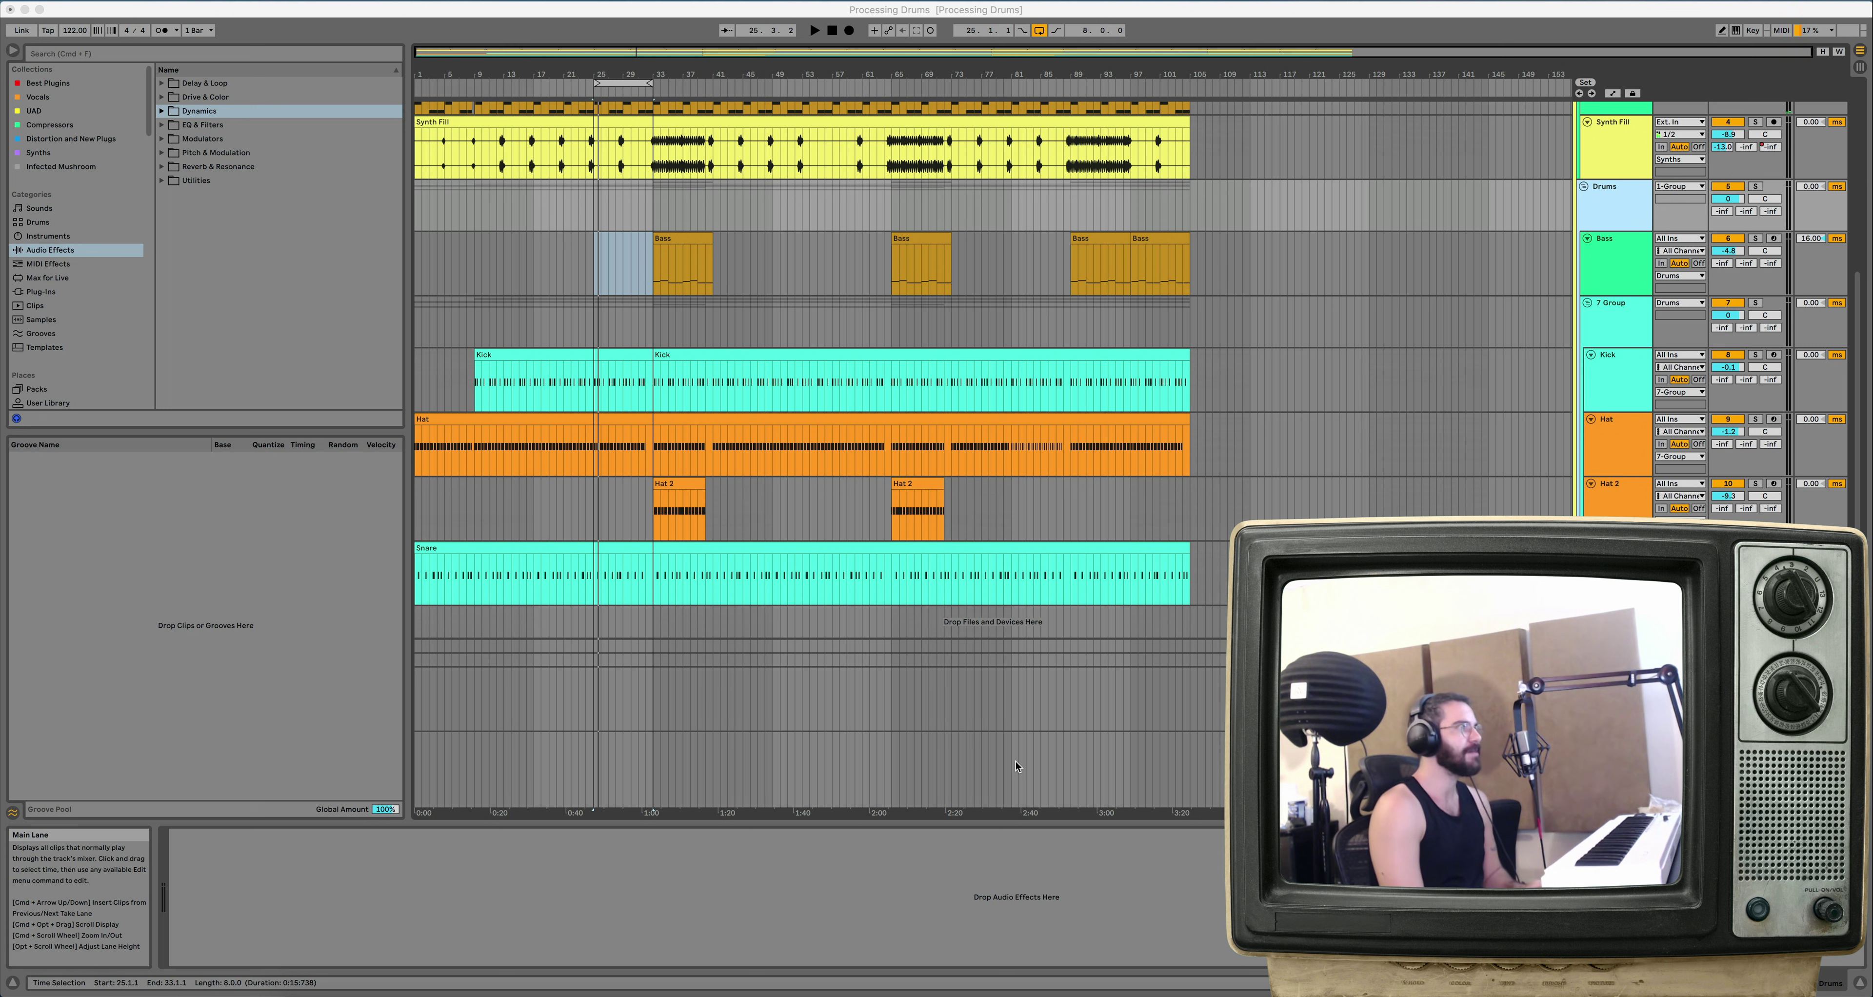
Step: Set the loop to bars 25–33 in the Live window and start playback
left_click(1642, 343)
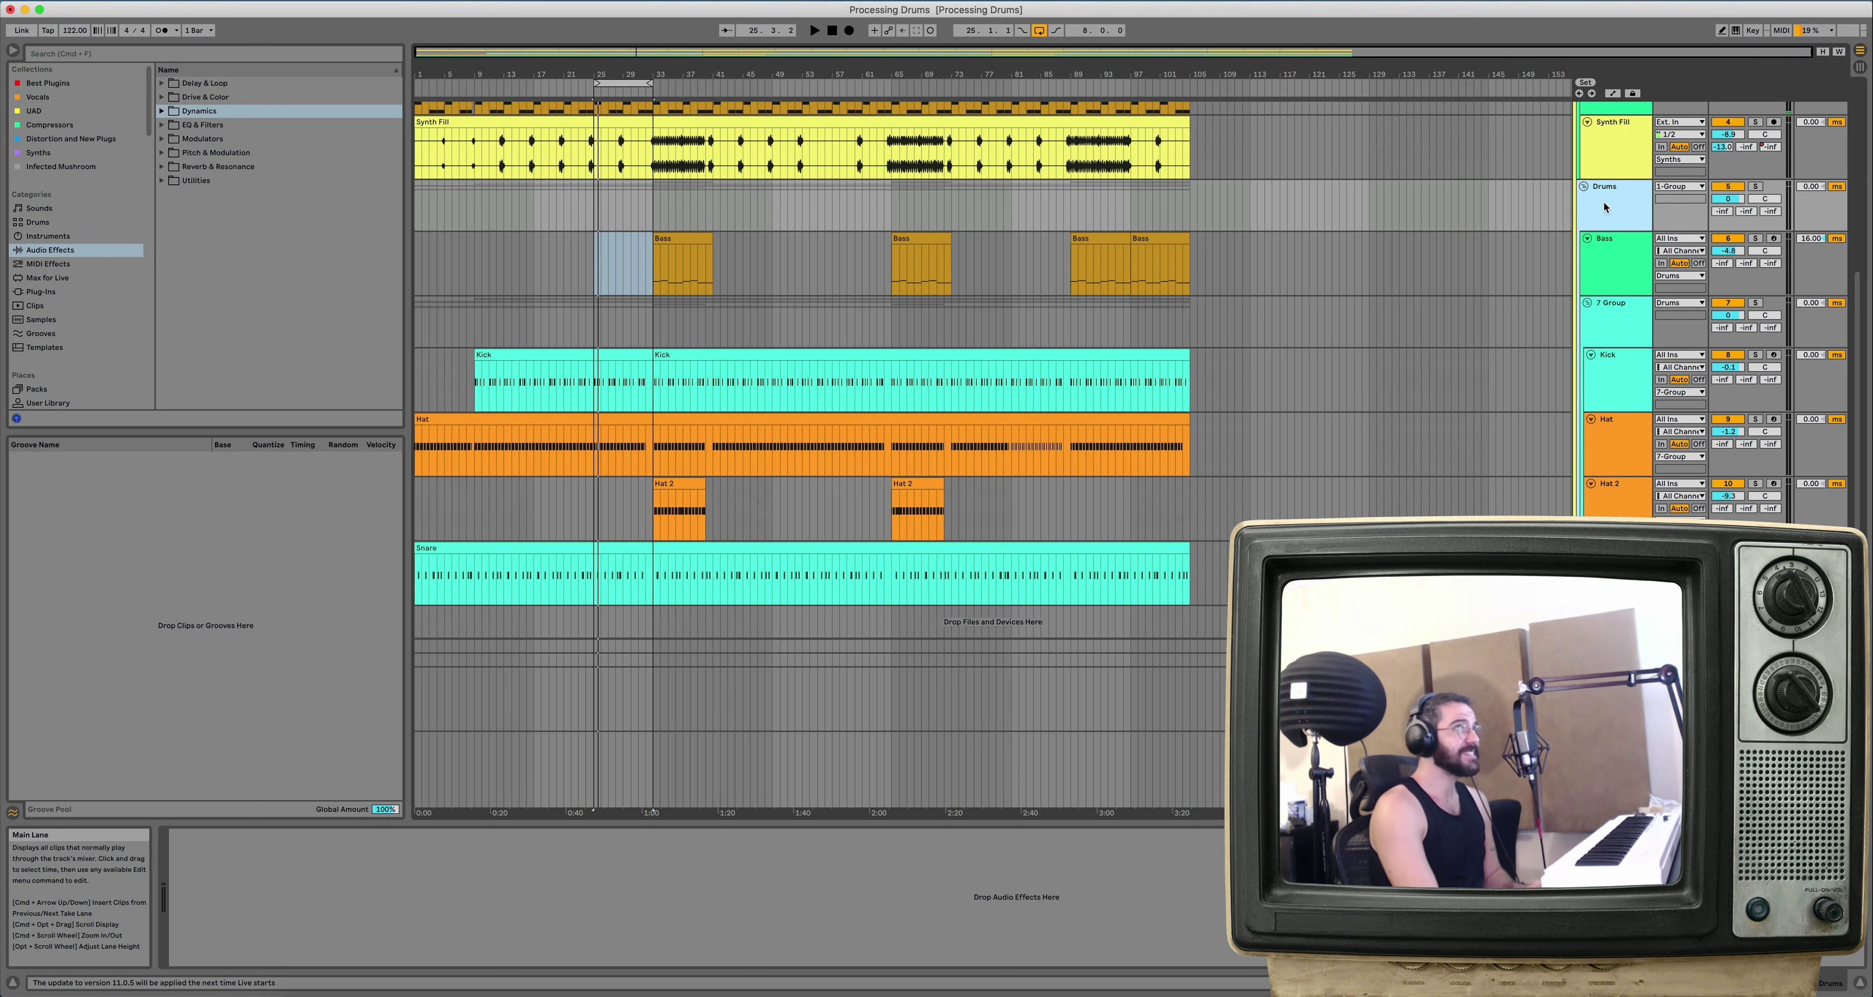
left_click(612, 85)
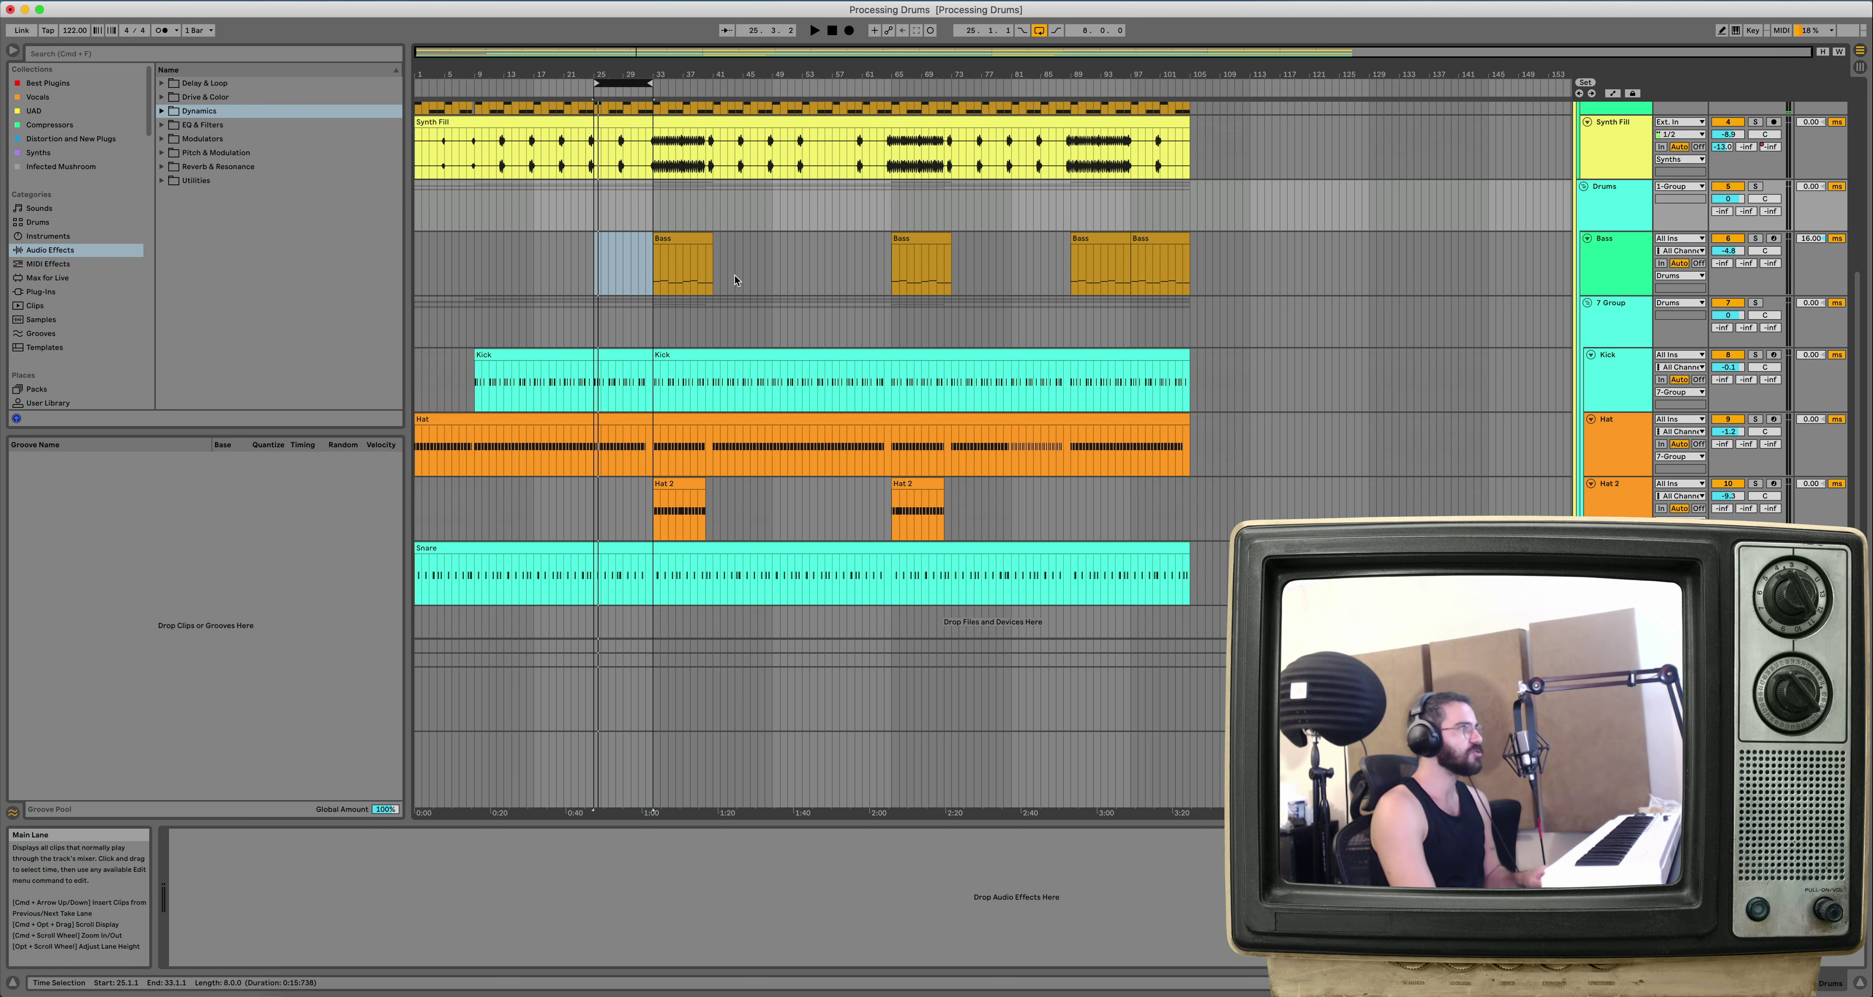
key("space")
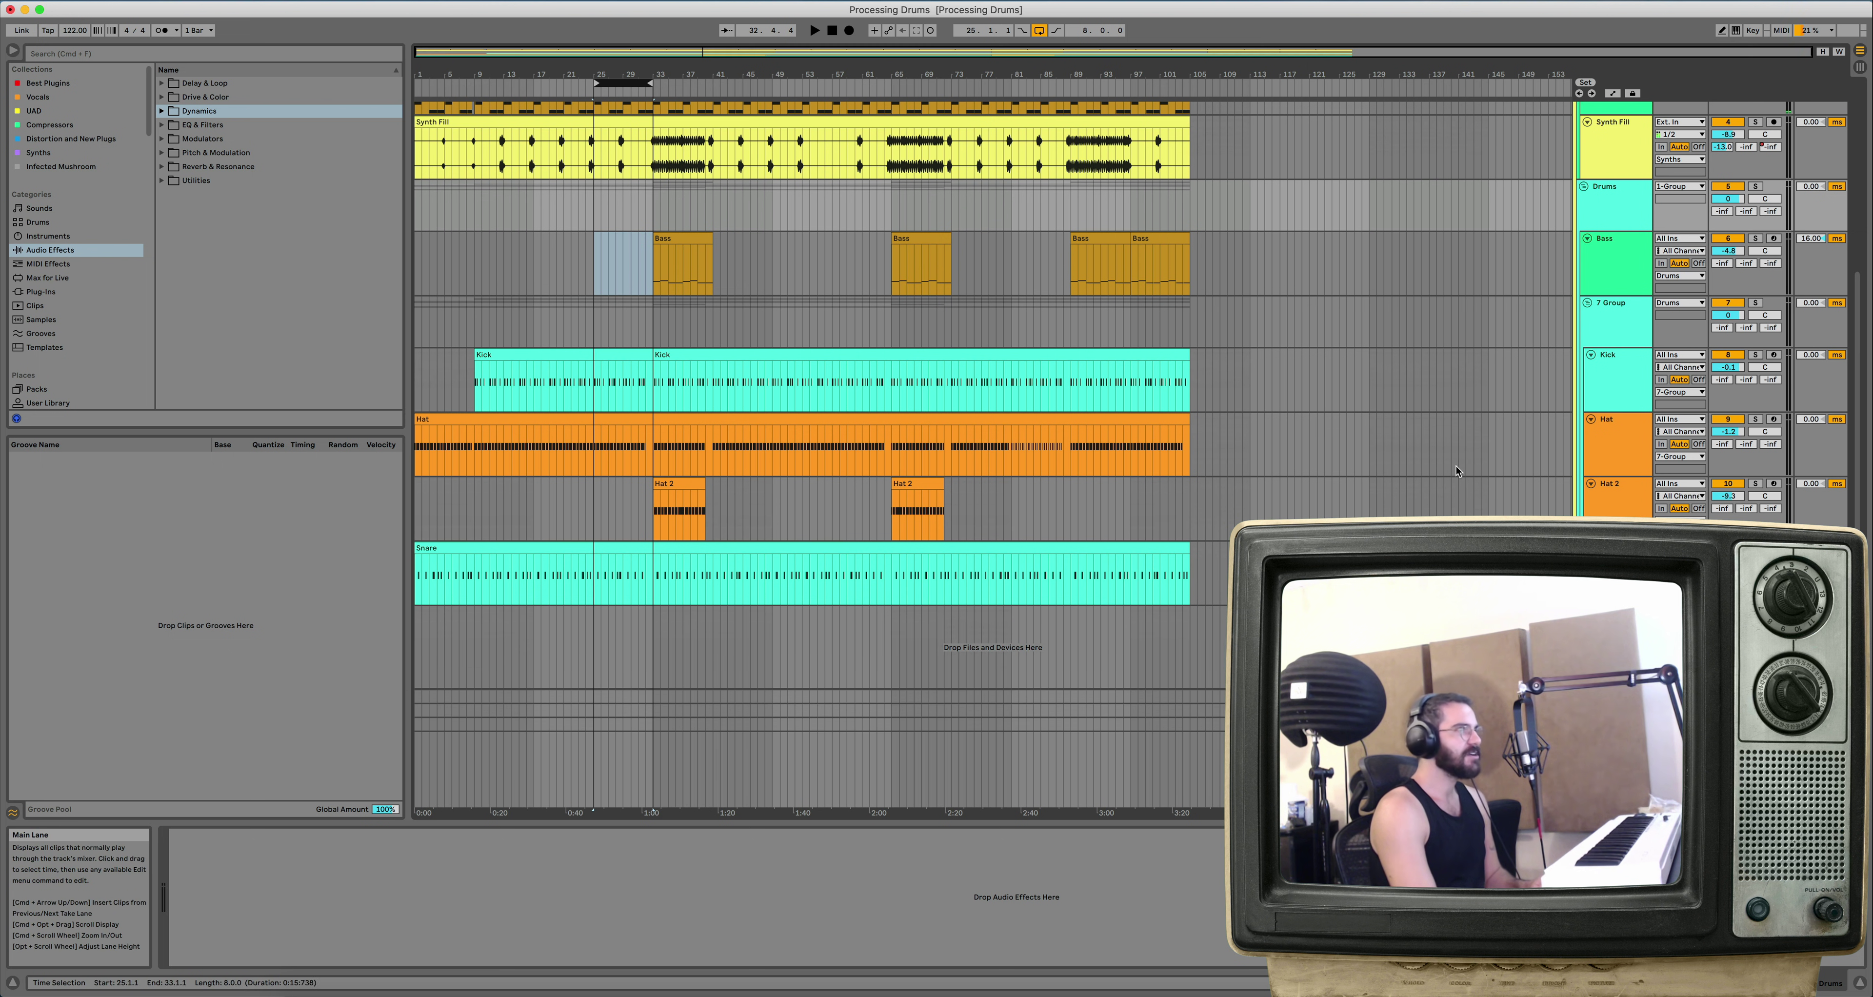
Step: Select the Drums group track and load Reverb from Reverb & Resonance onto it
left_click(1562, 327)
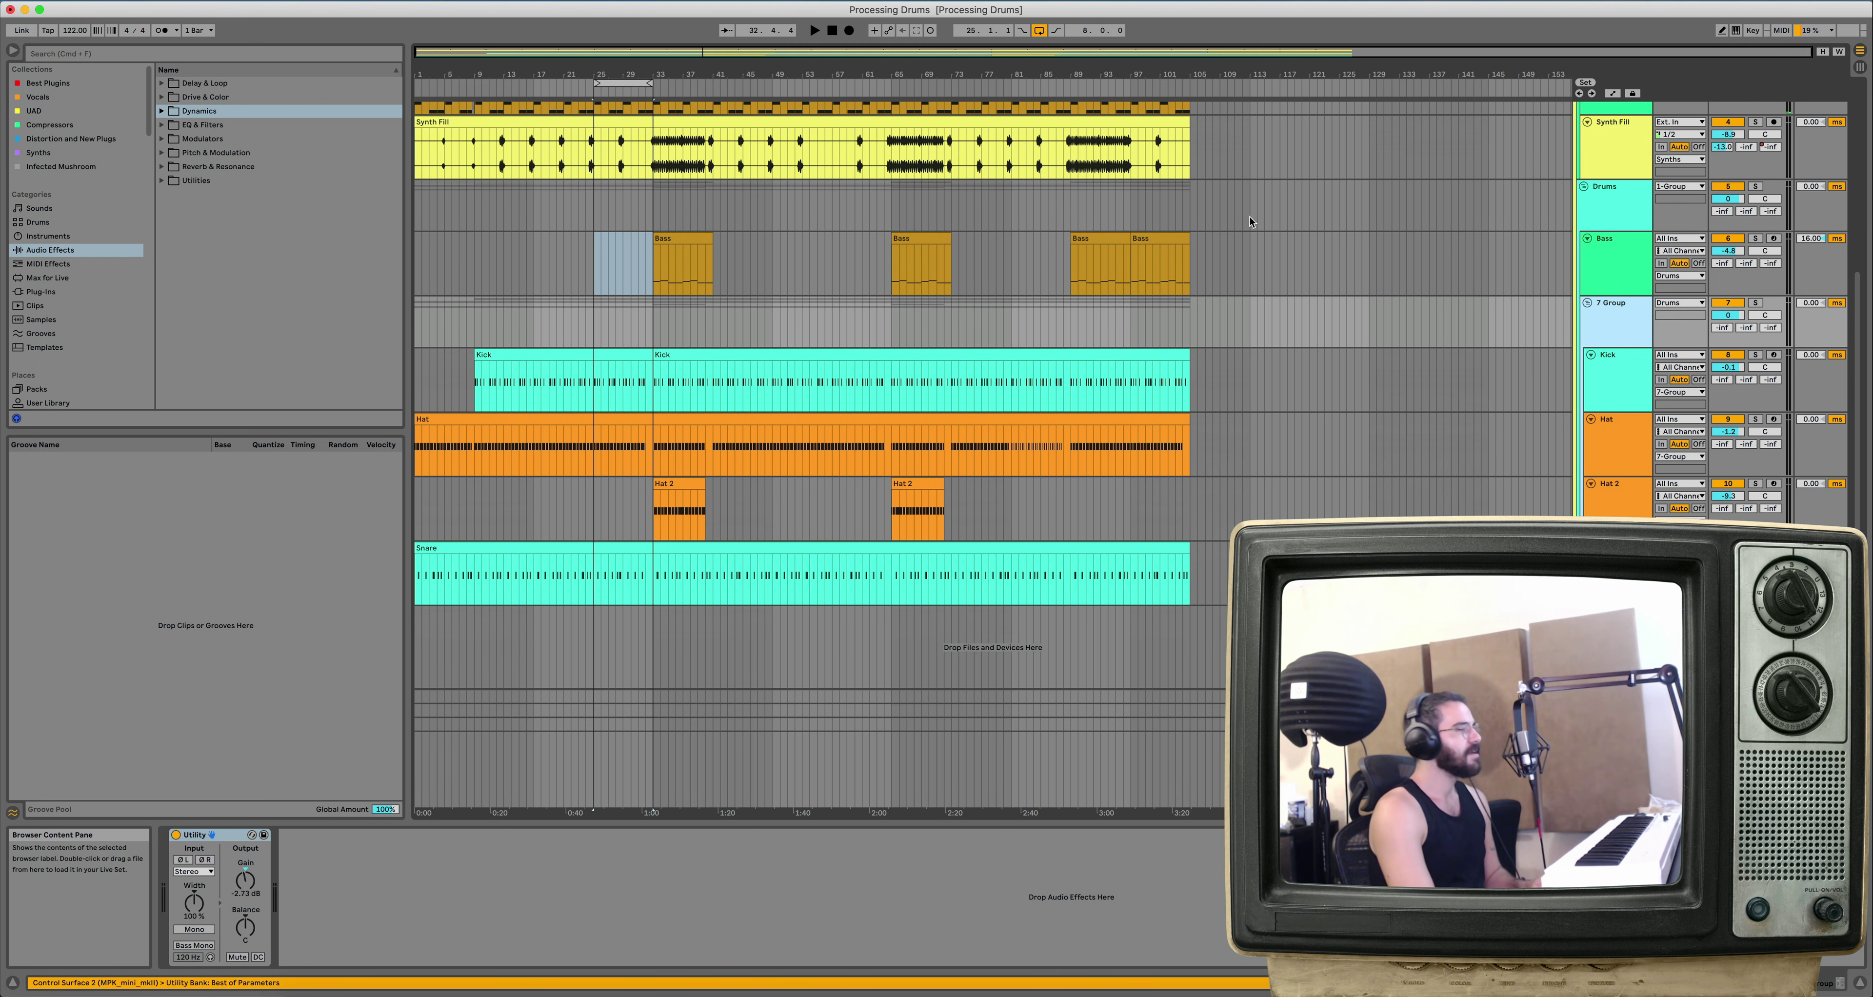
left_click(1575, 273)
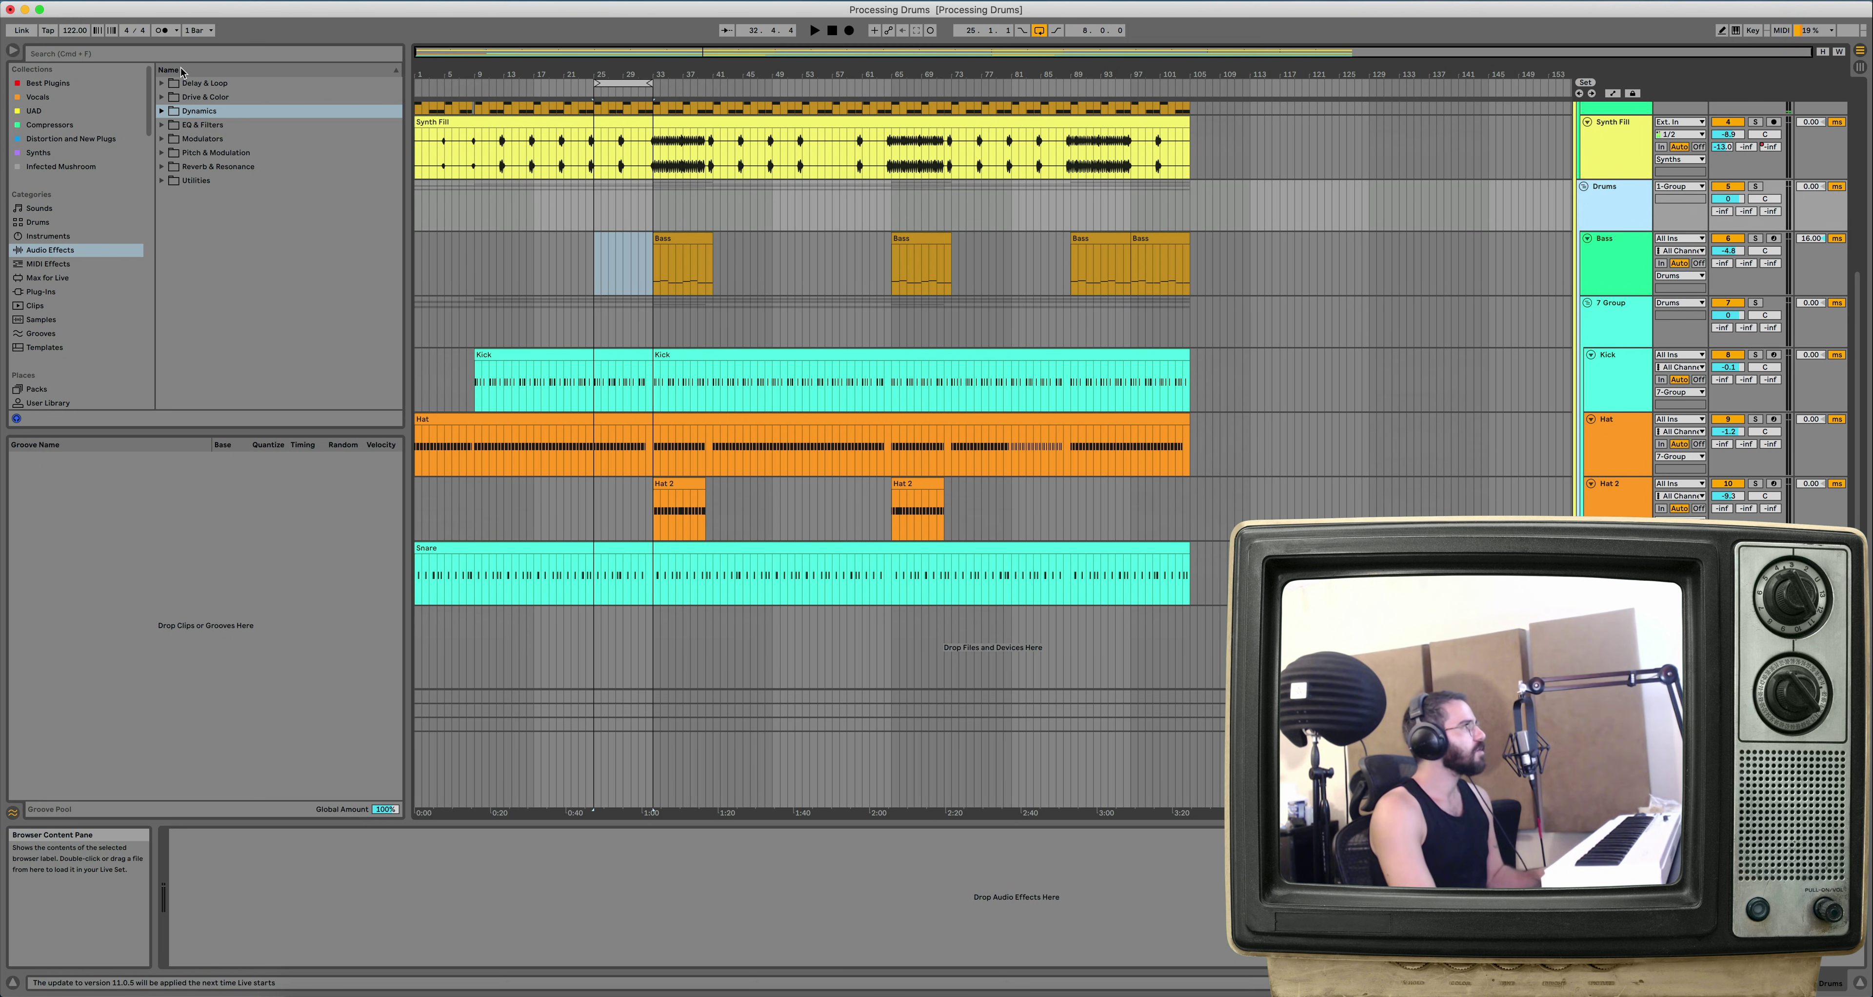
left_click(163, 167)
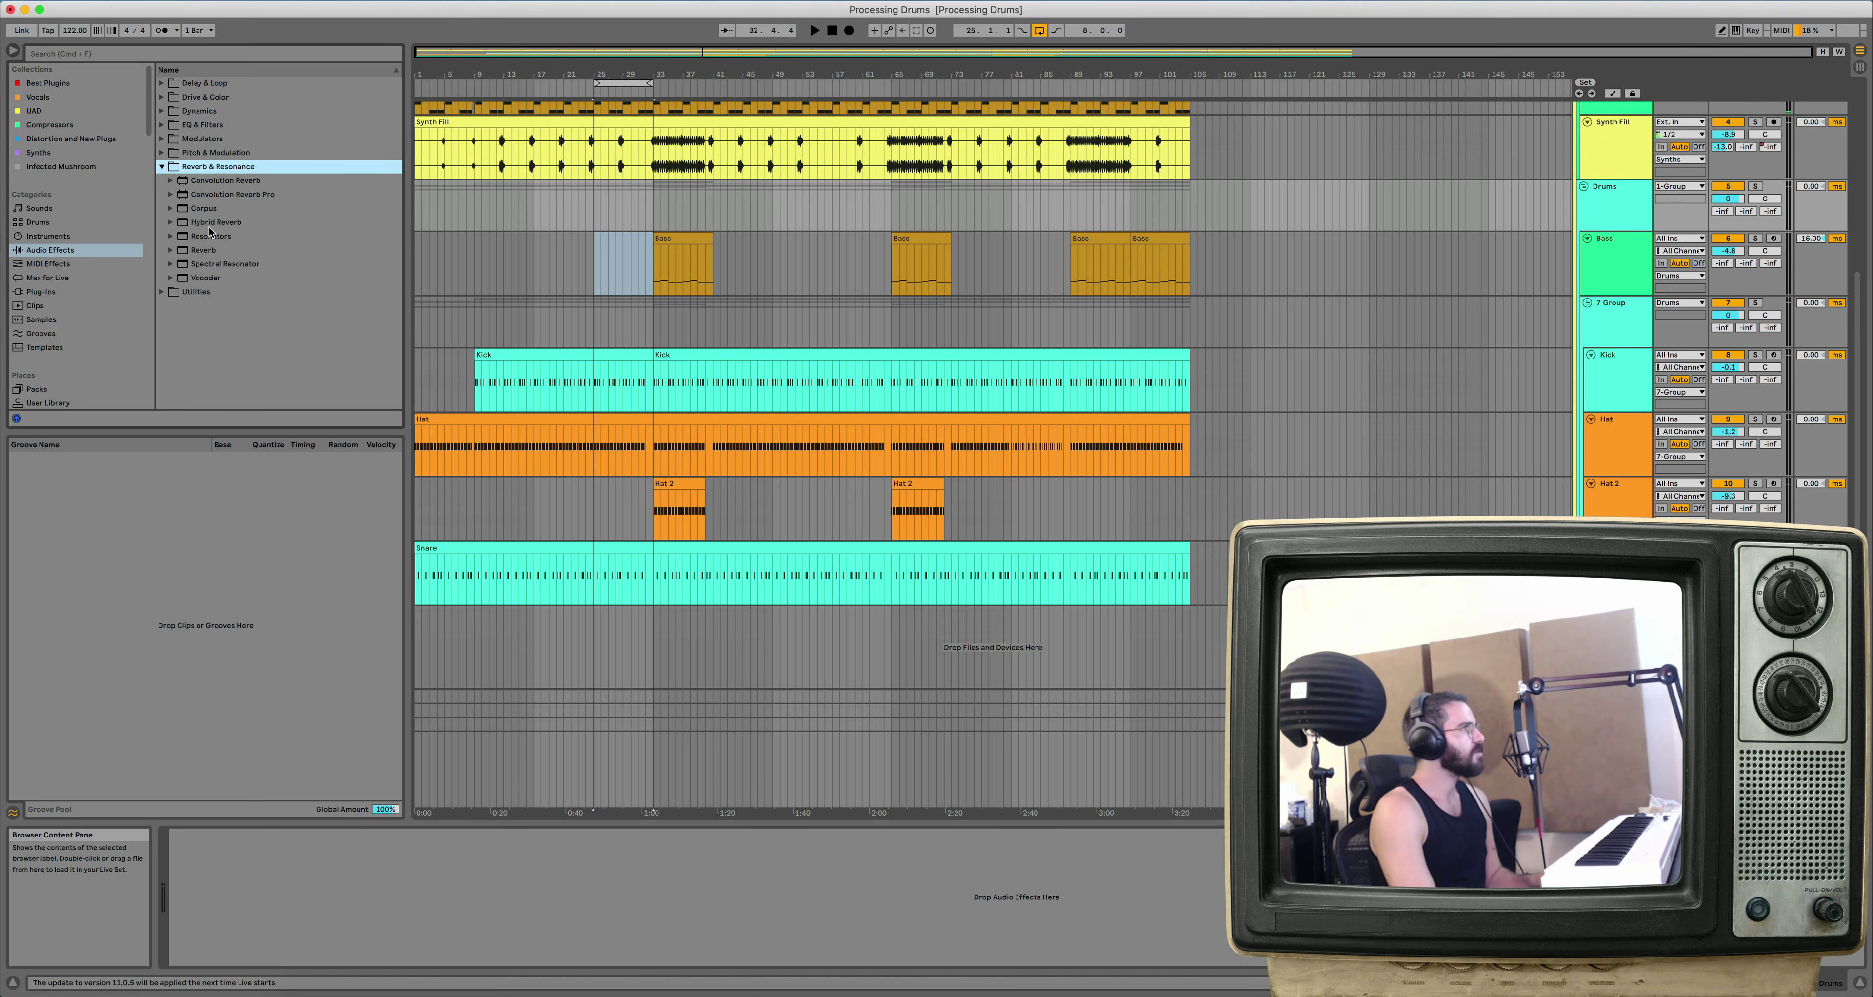
left_click_drag(208, 250, 391, 873)
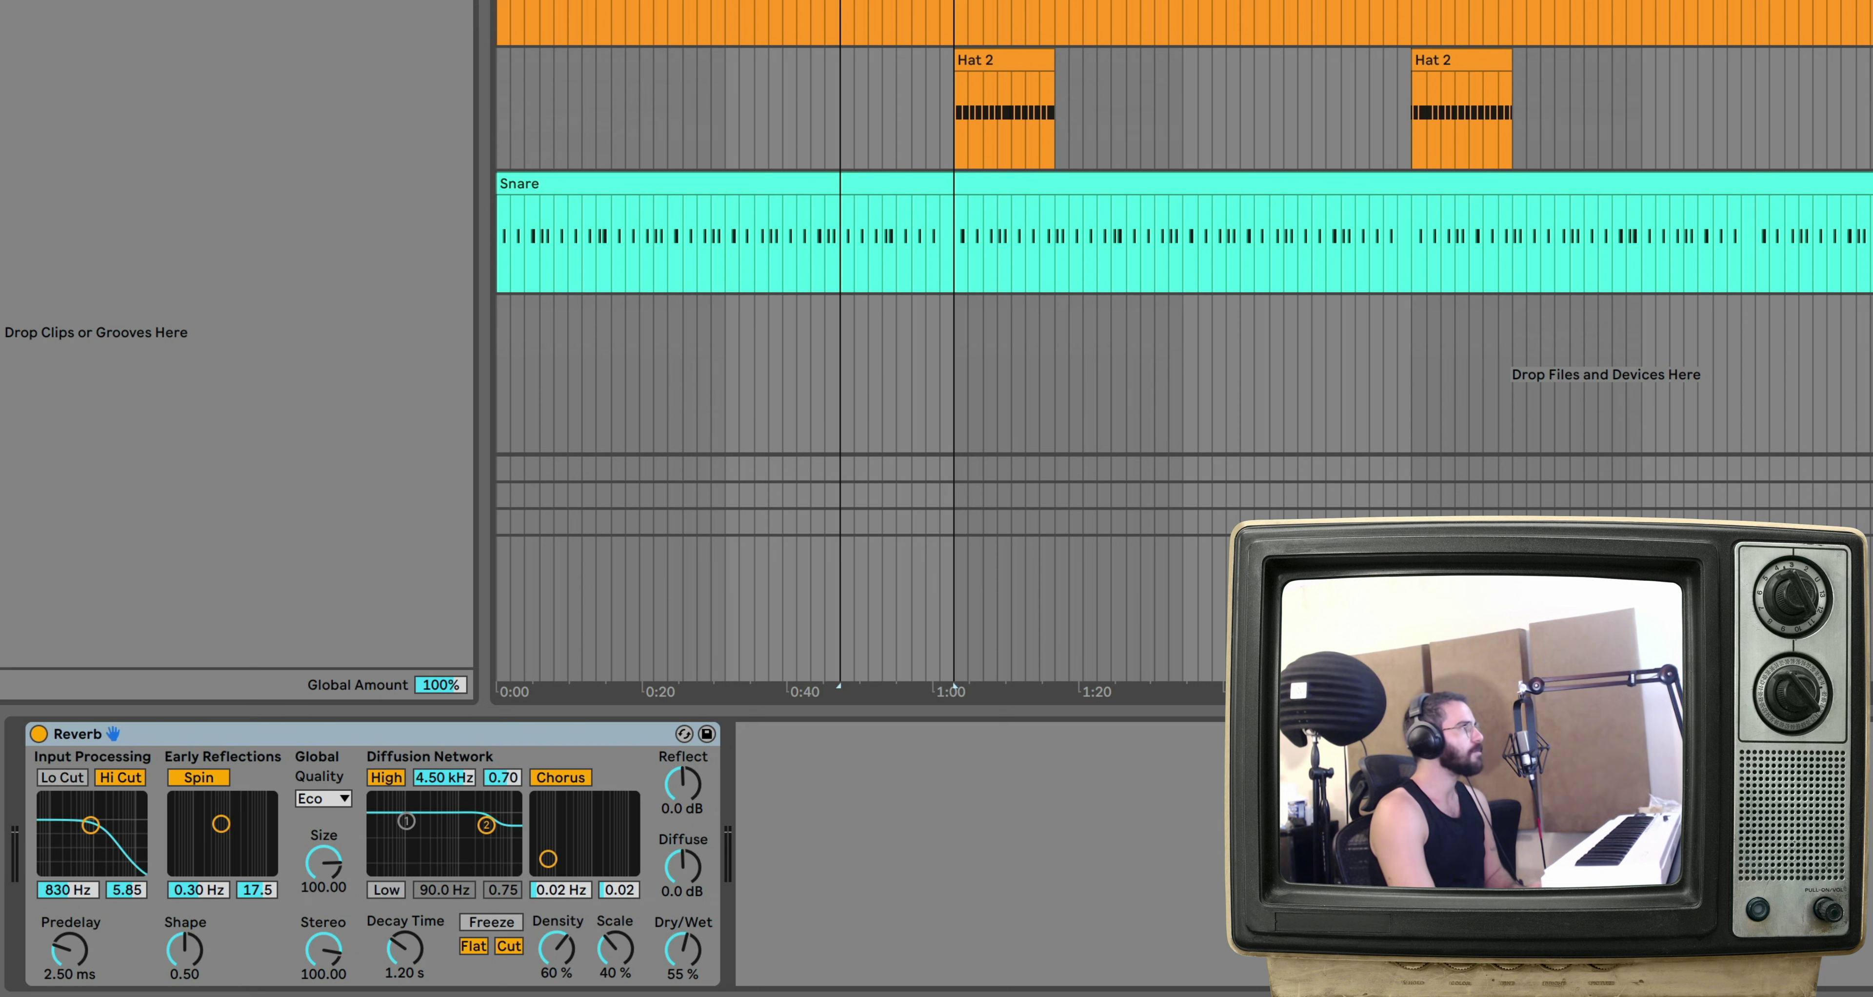
Step: Insert EQ Eight before the Reverb with a steep band-1 low cut near 1 kHz
left_click_drag(26, 840, 25, 840)
left_click(144, 949)
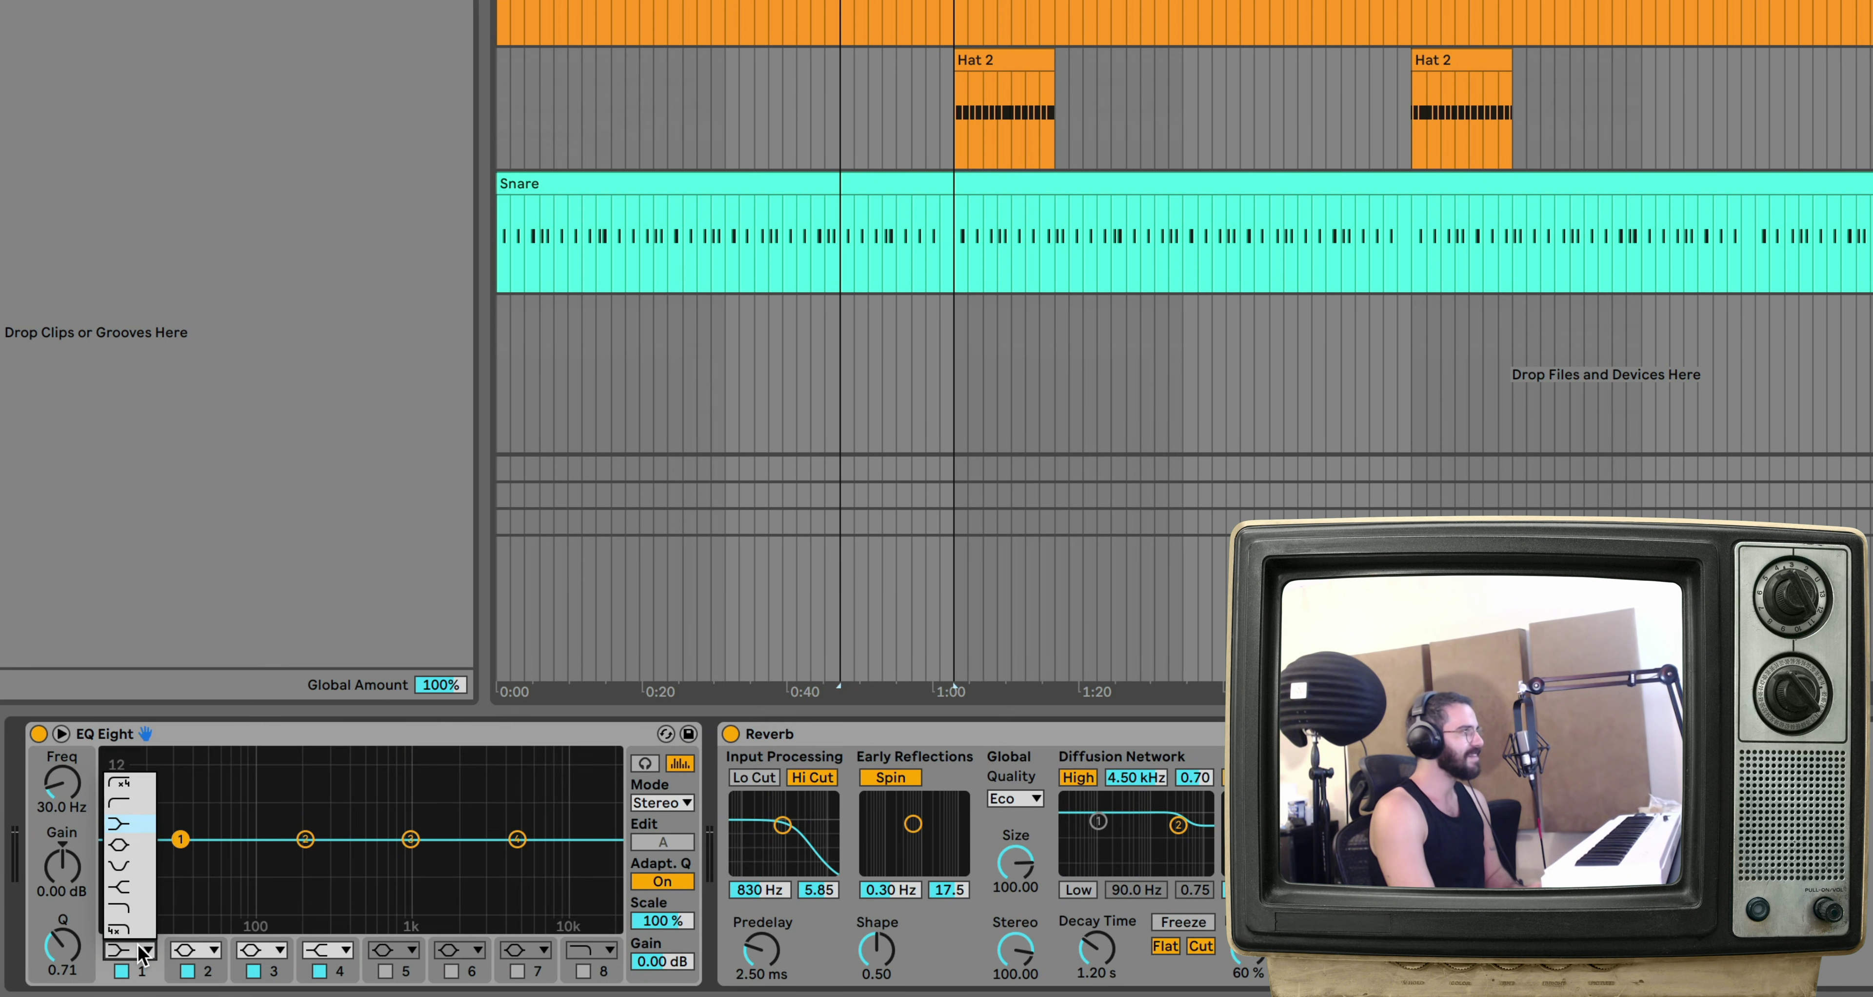
left_click(120, 777)
left_click_drag(68, 805, 68, 752)
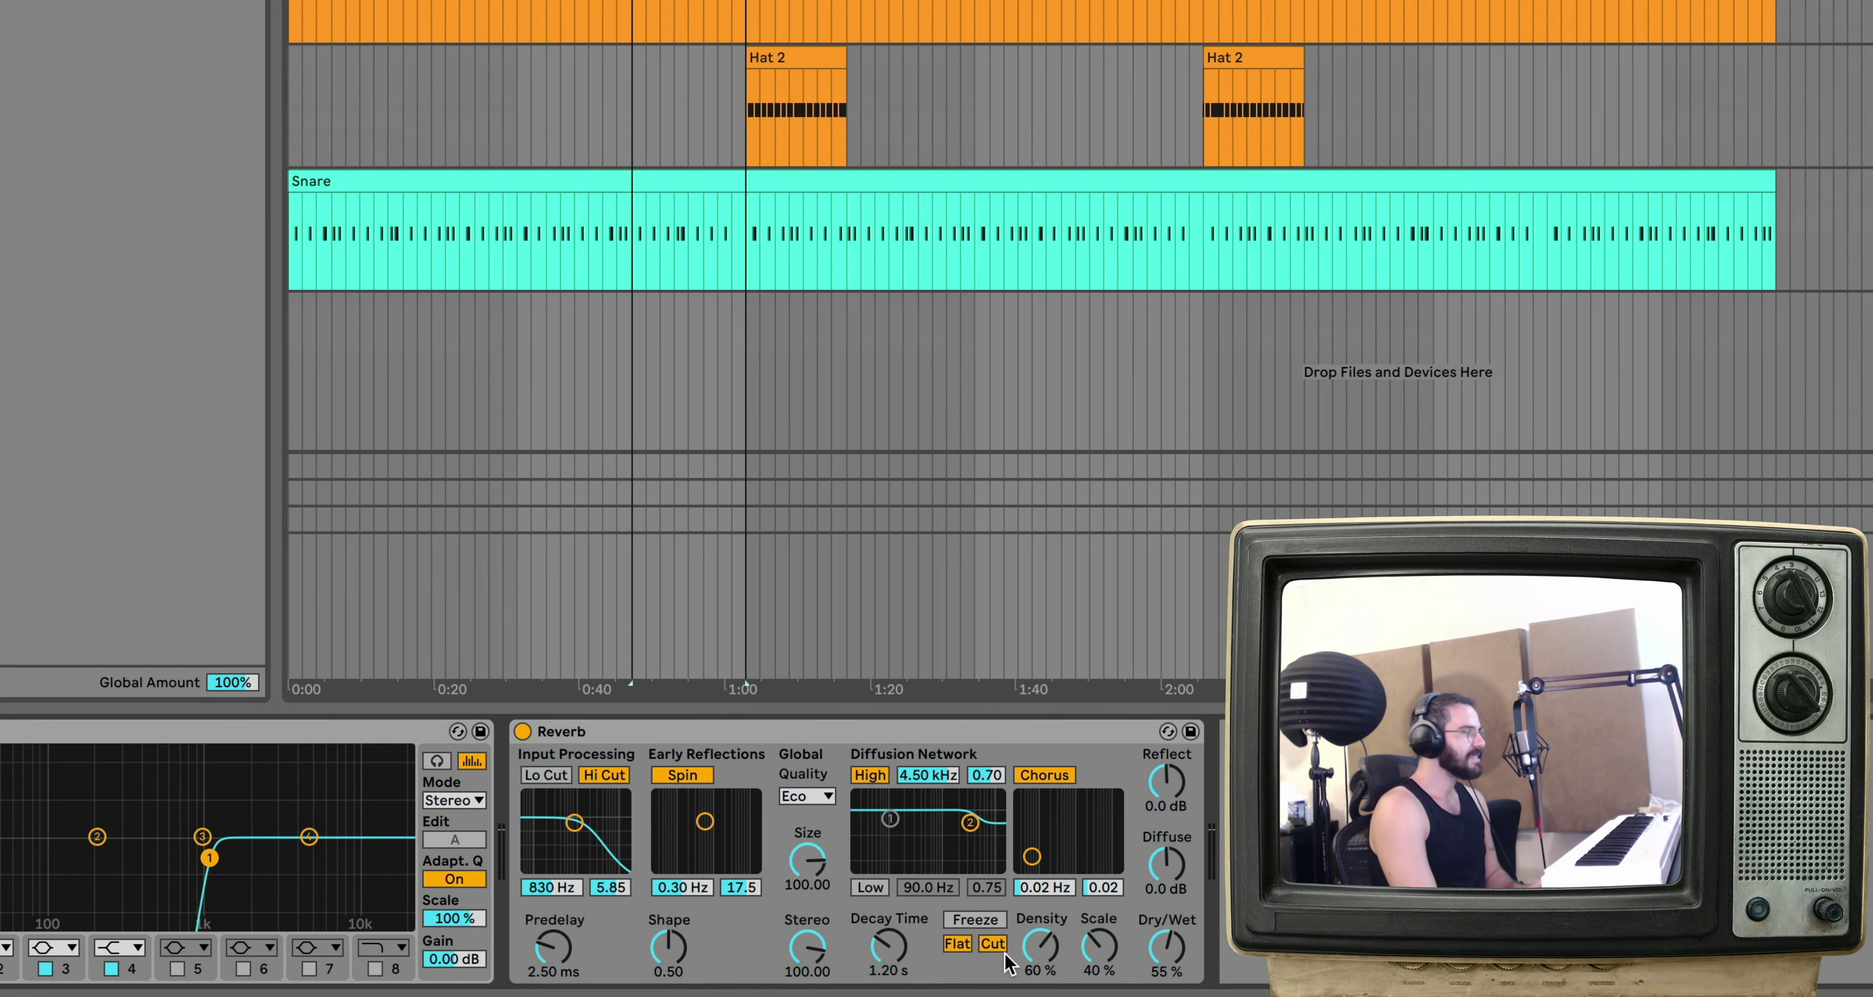
Step: Set the Reverb to 100% wet, Hi Cut off, 679 ms decay and -2.5 dB reflect
key("space")
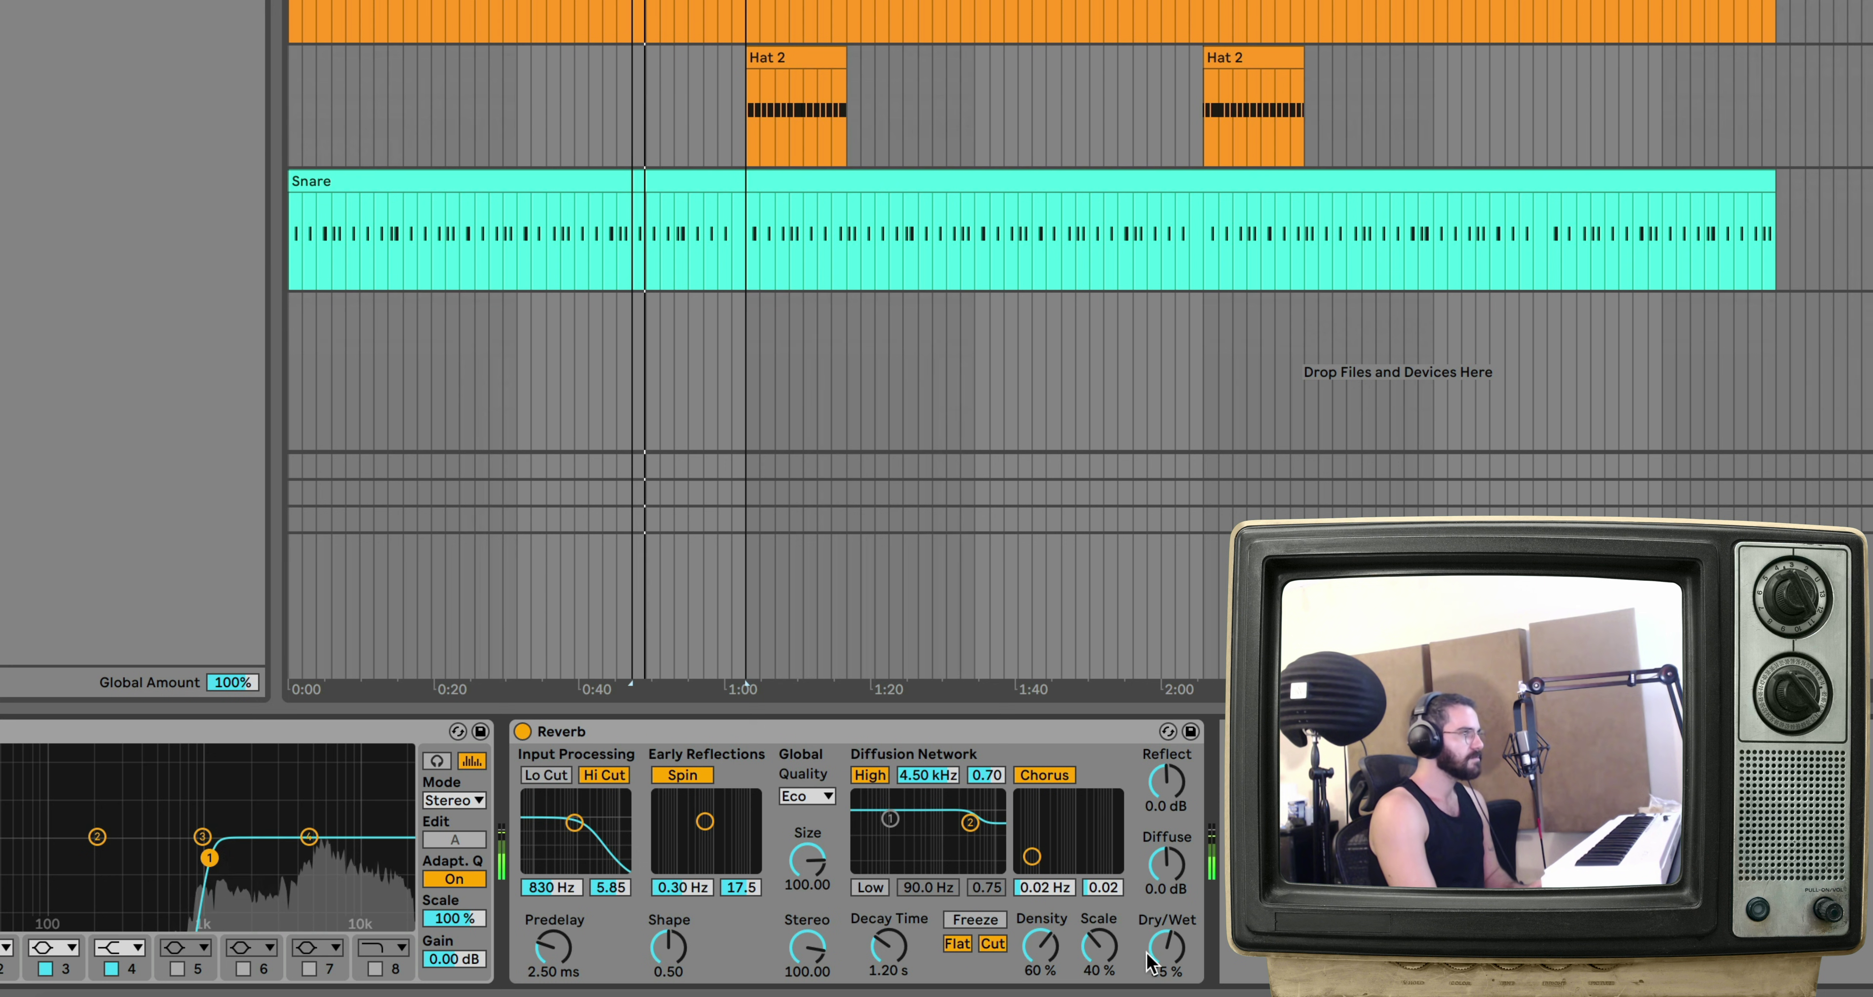
left_click_drag(1166, 946, 1166, 867)
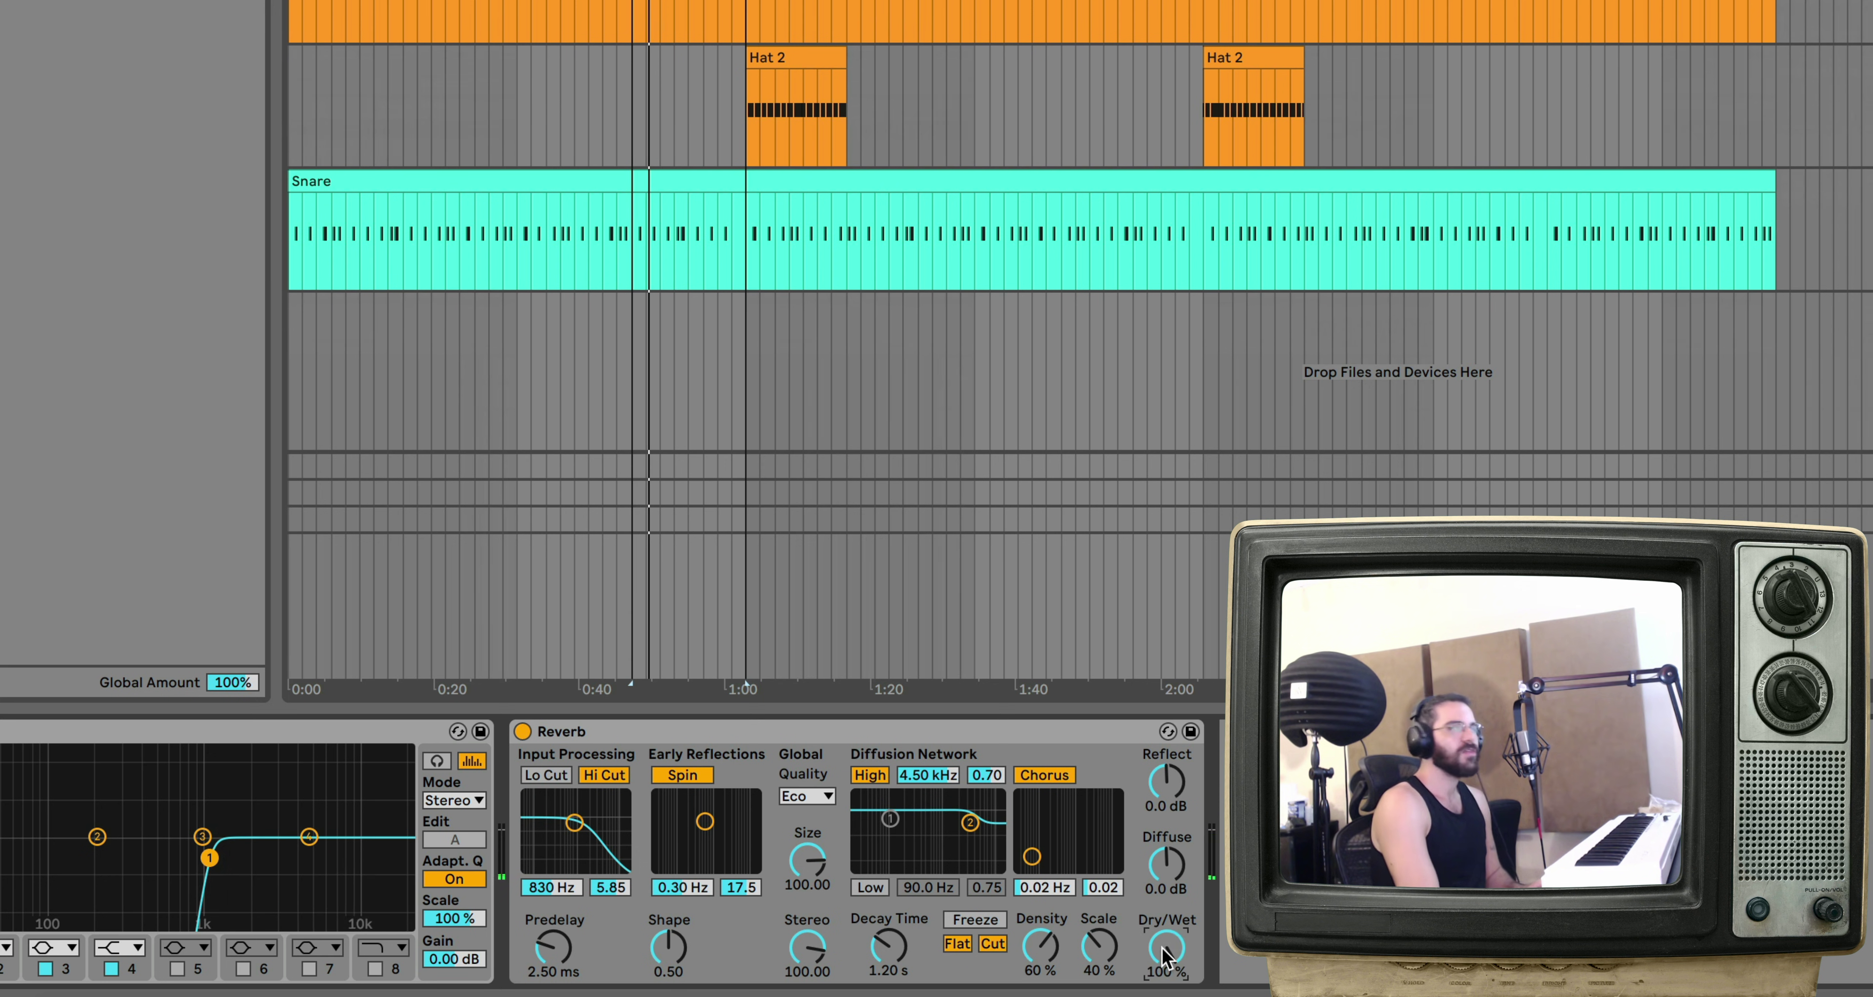
key("space")
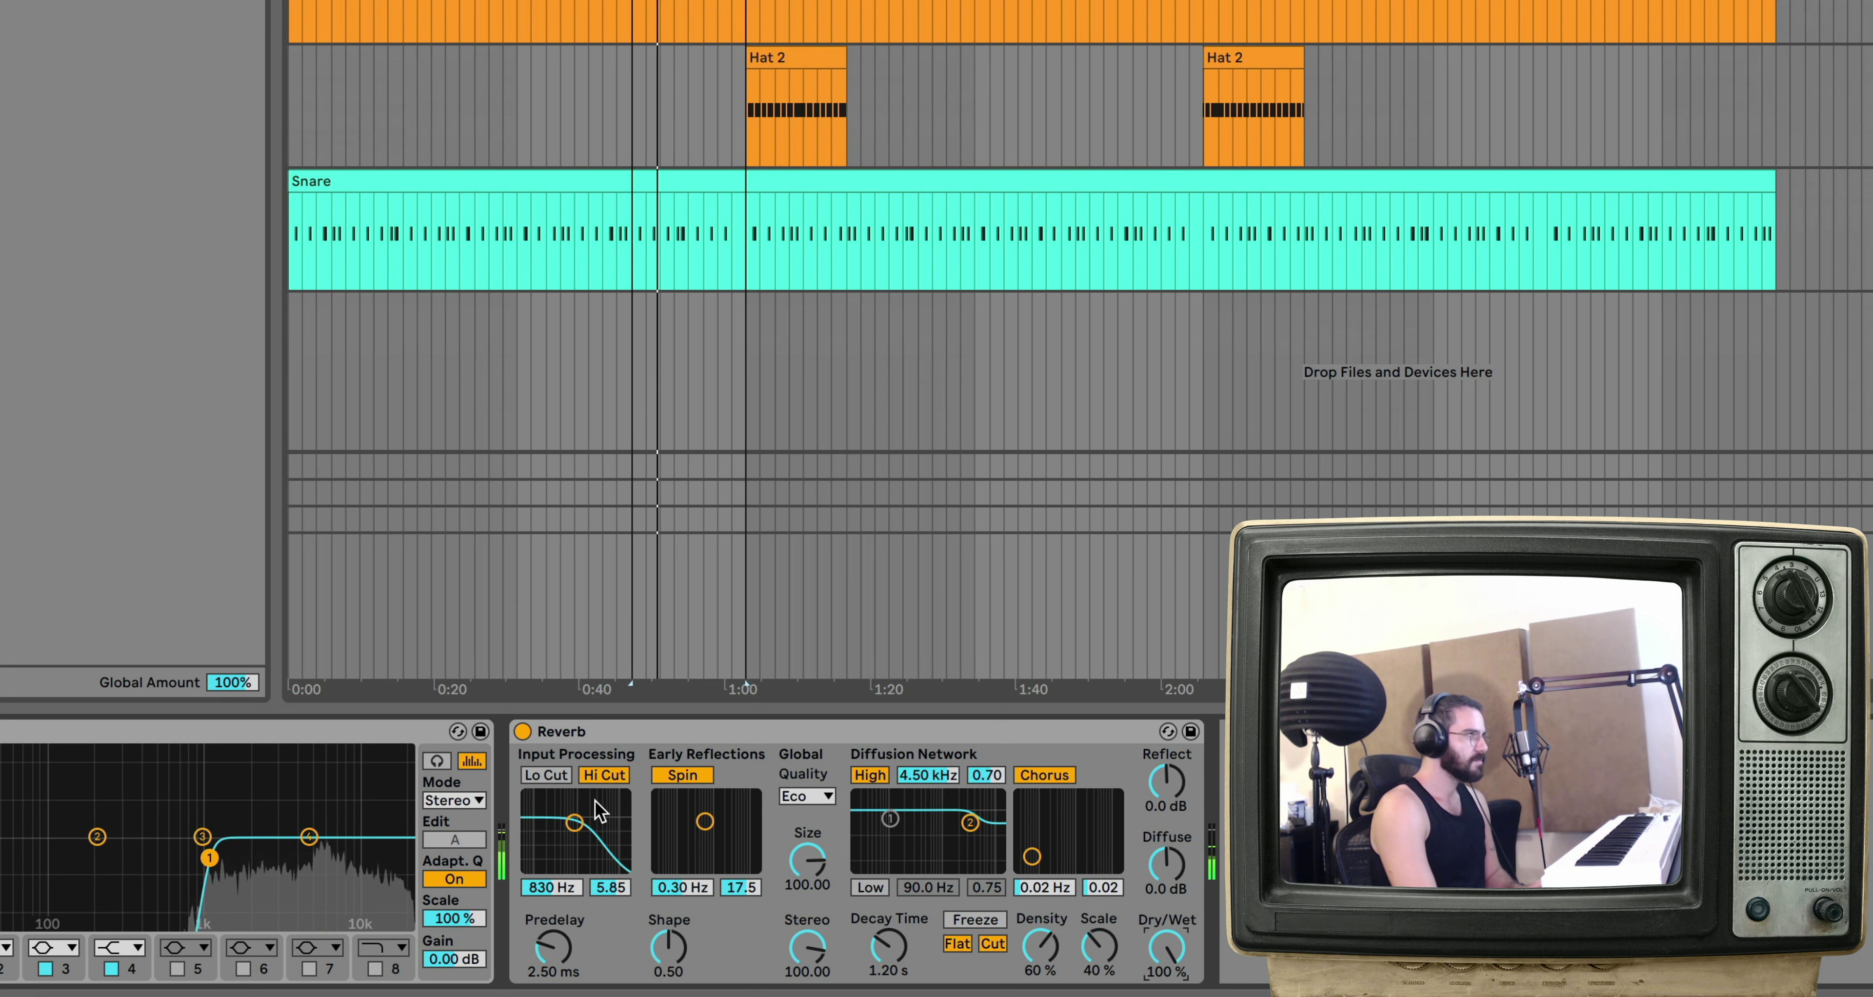
left_click(604, 776)
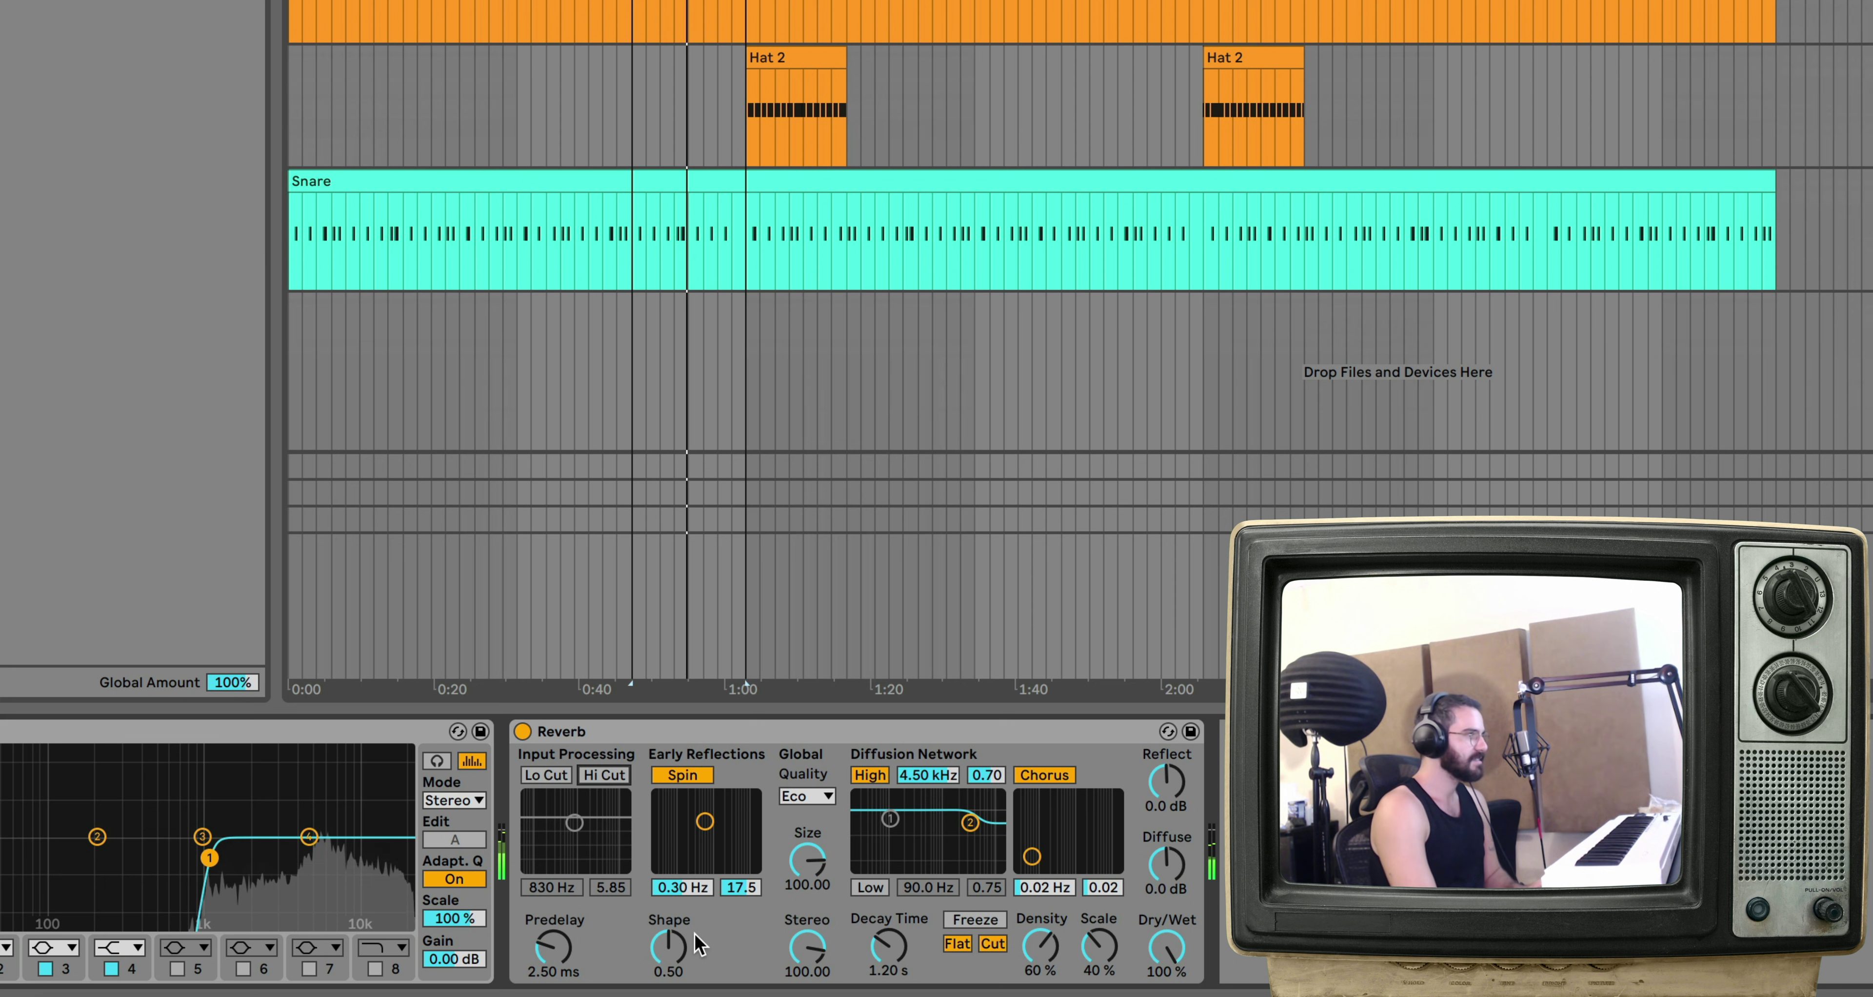
left_click_drag(209, 858, 245, 858)
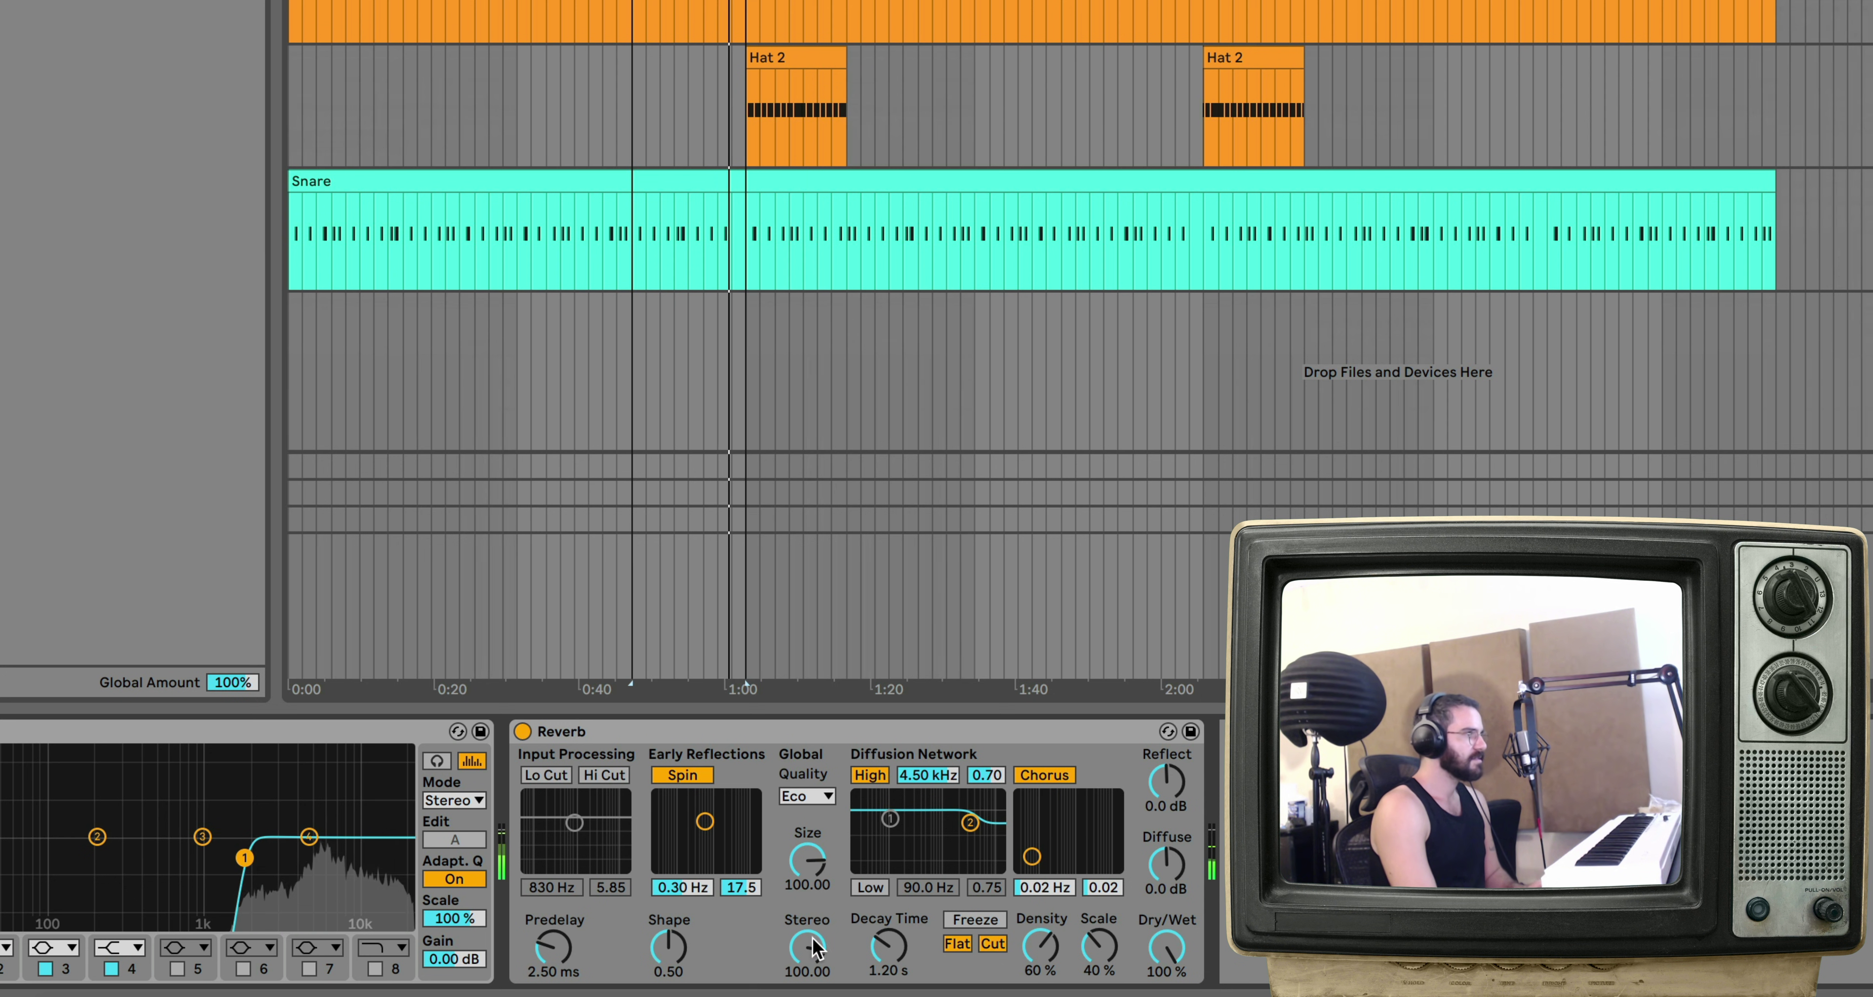
left_click_drag(889, 947, 889, 974)
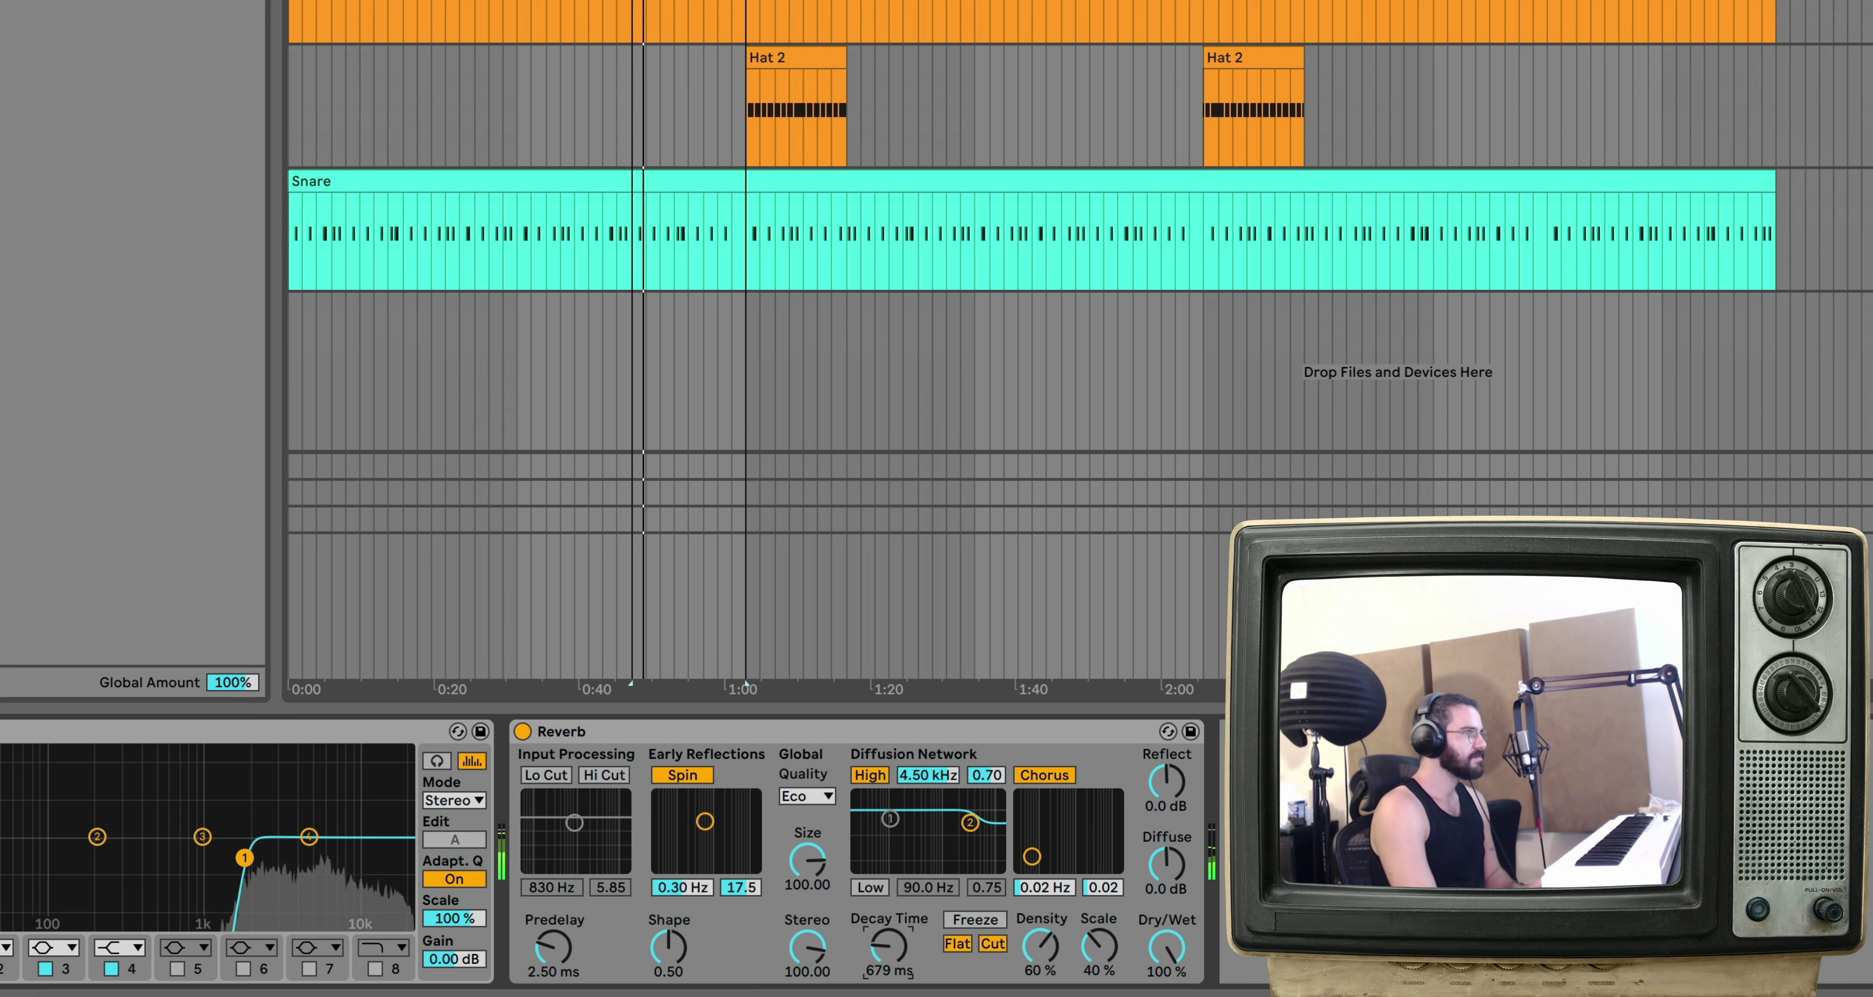
left_click_drag(1164, 767, 1162, 783)
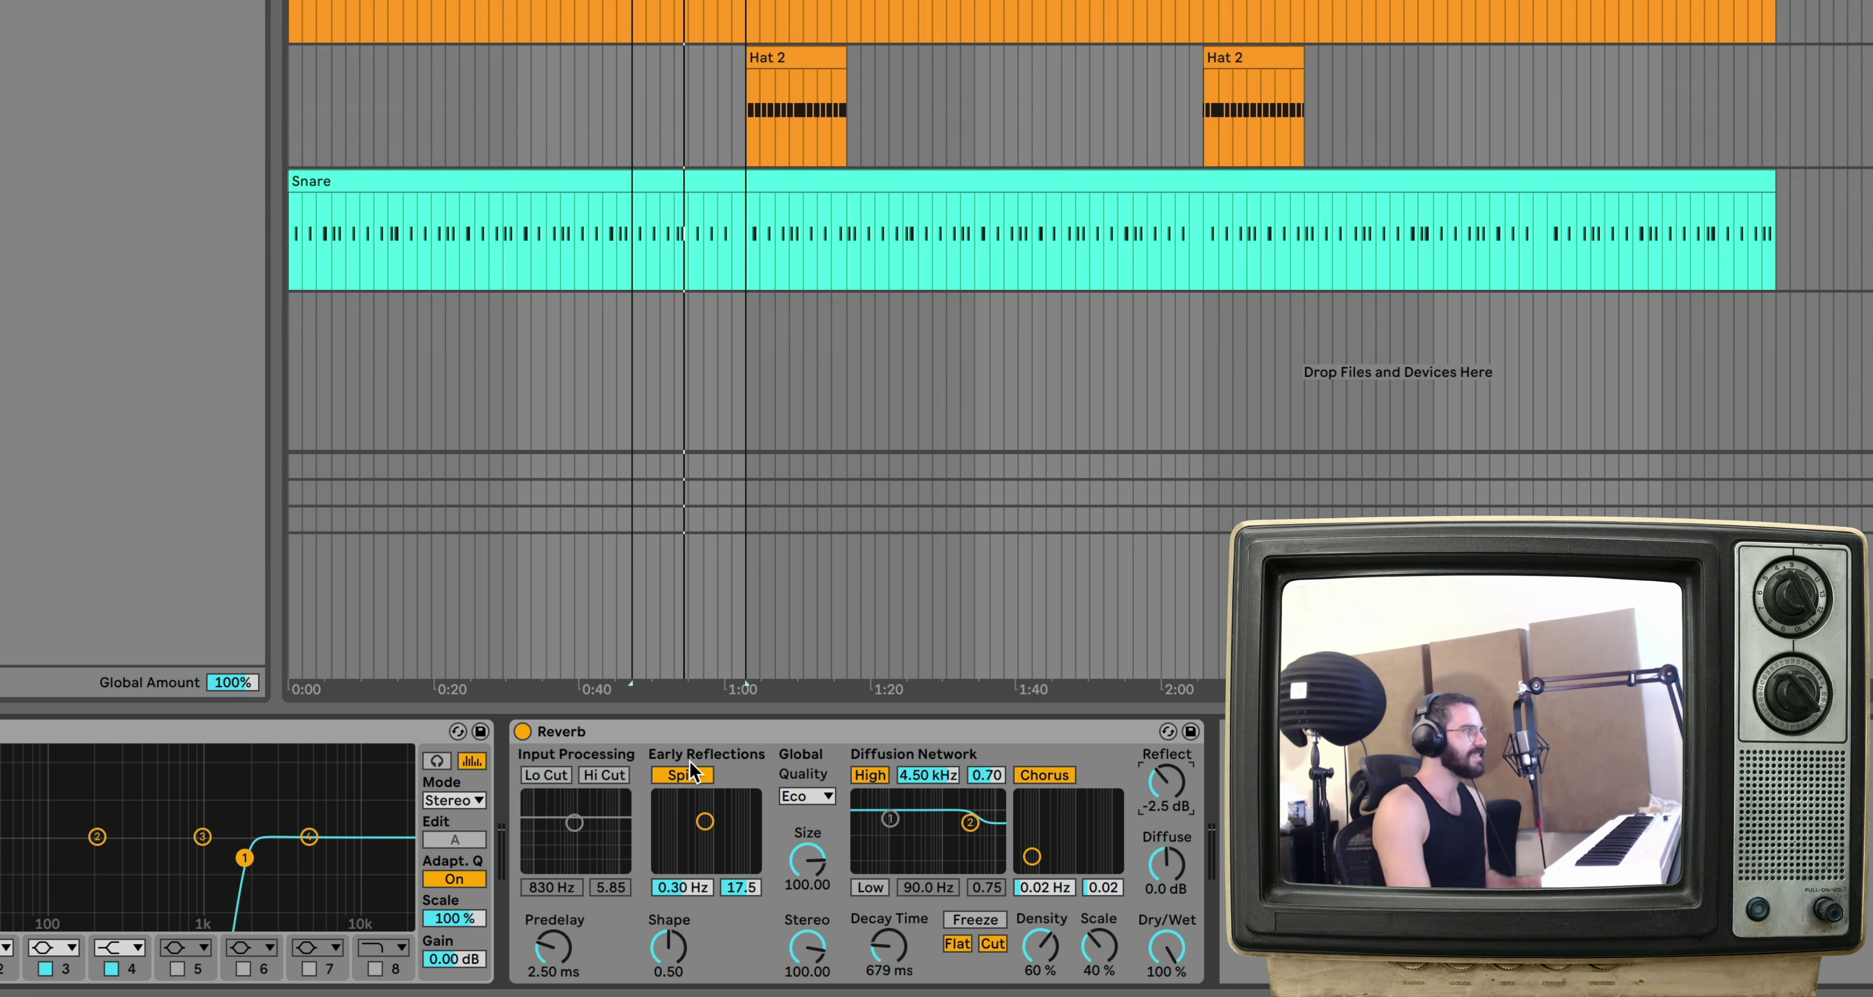
Step: Group EQ Eight and Reverb into an Audio Effect Rack and show its Chain List
left_click(692, 732)
left_click(340, 731, "shift")
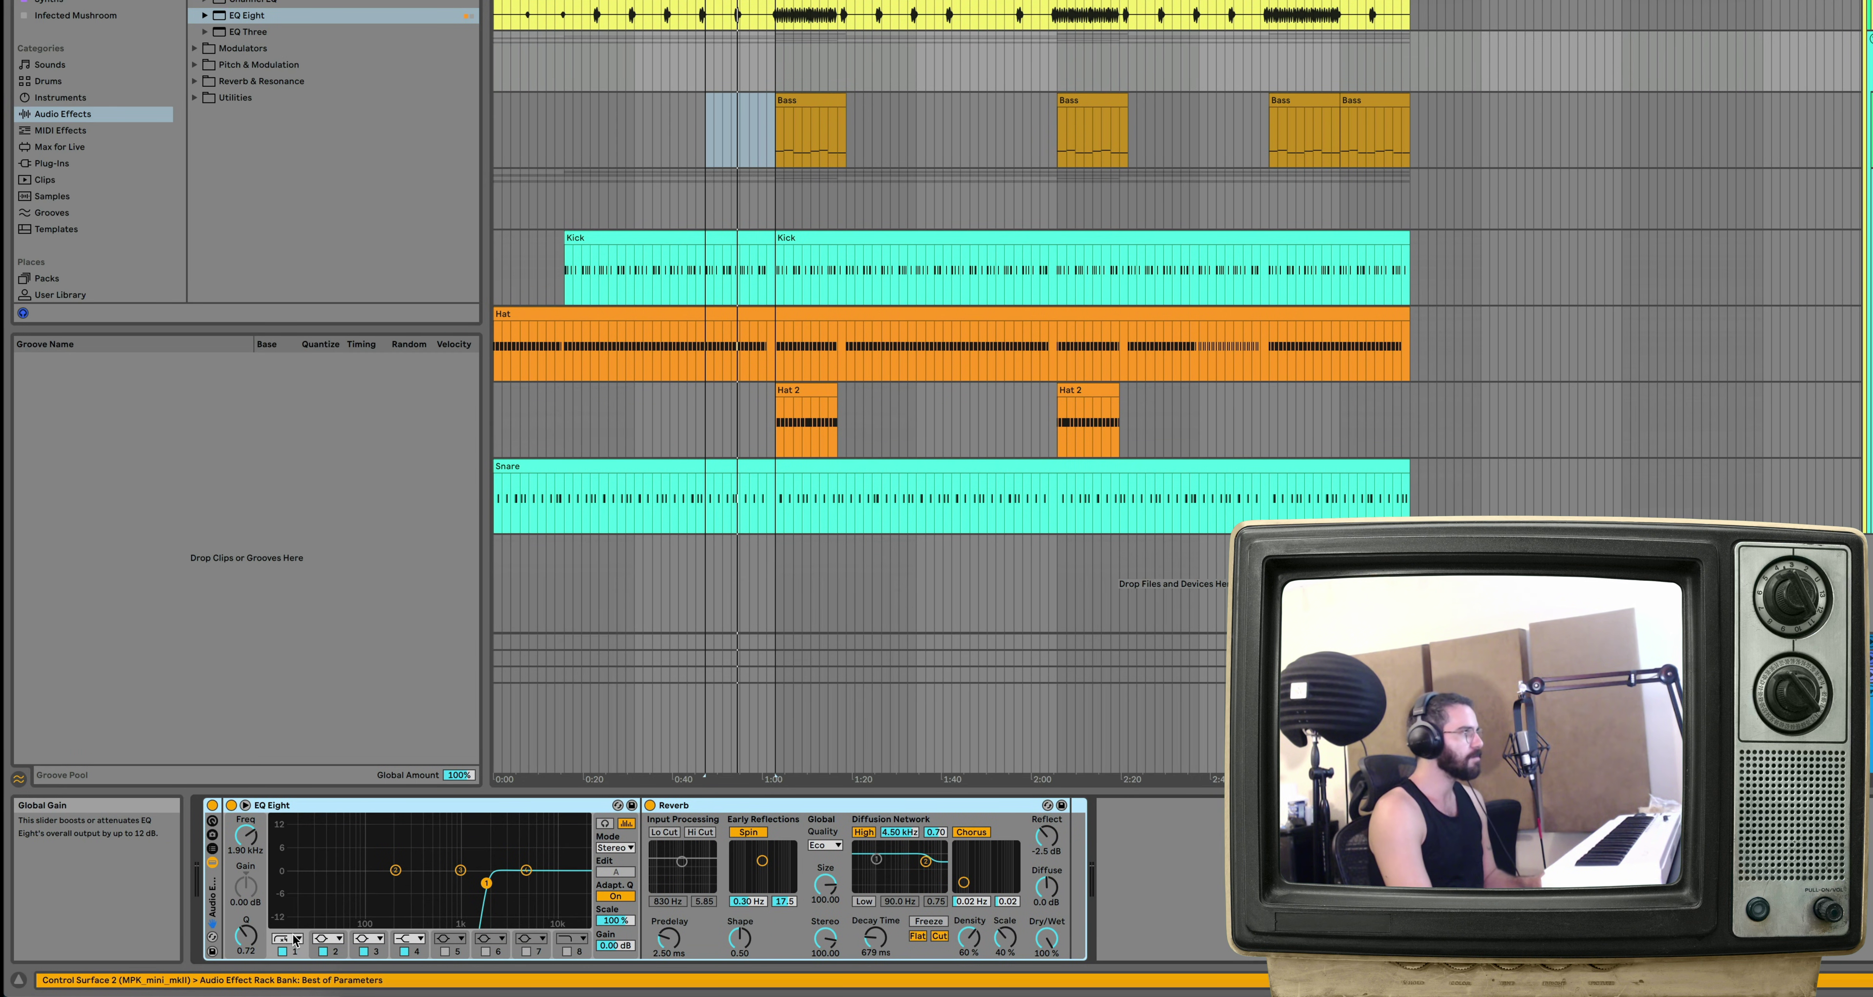
left_click(213, 850)
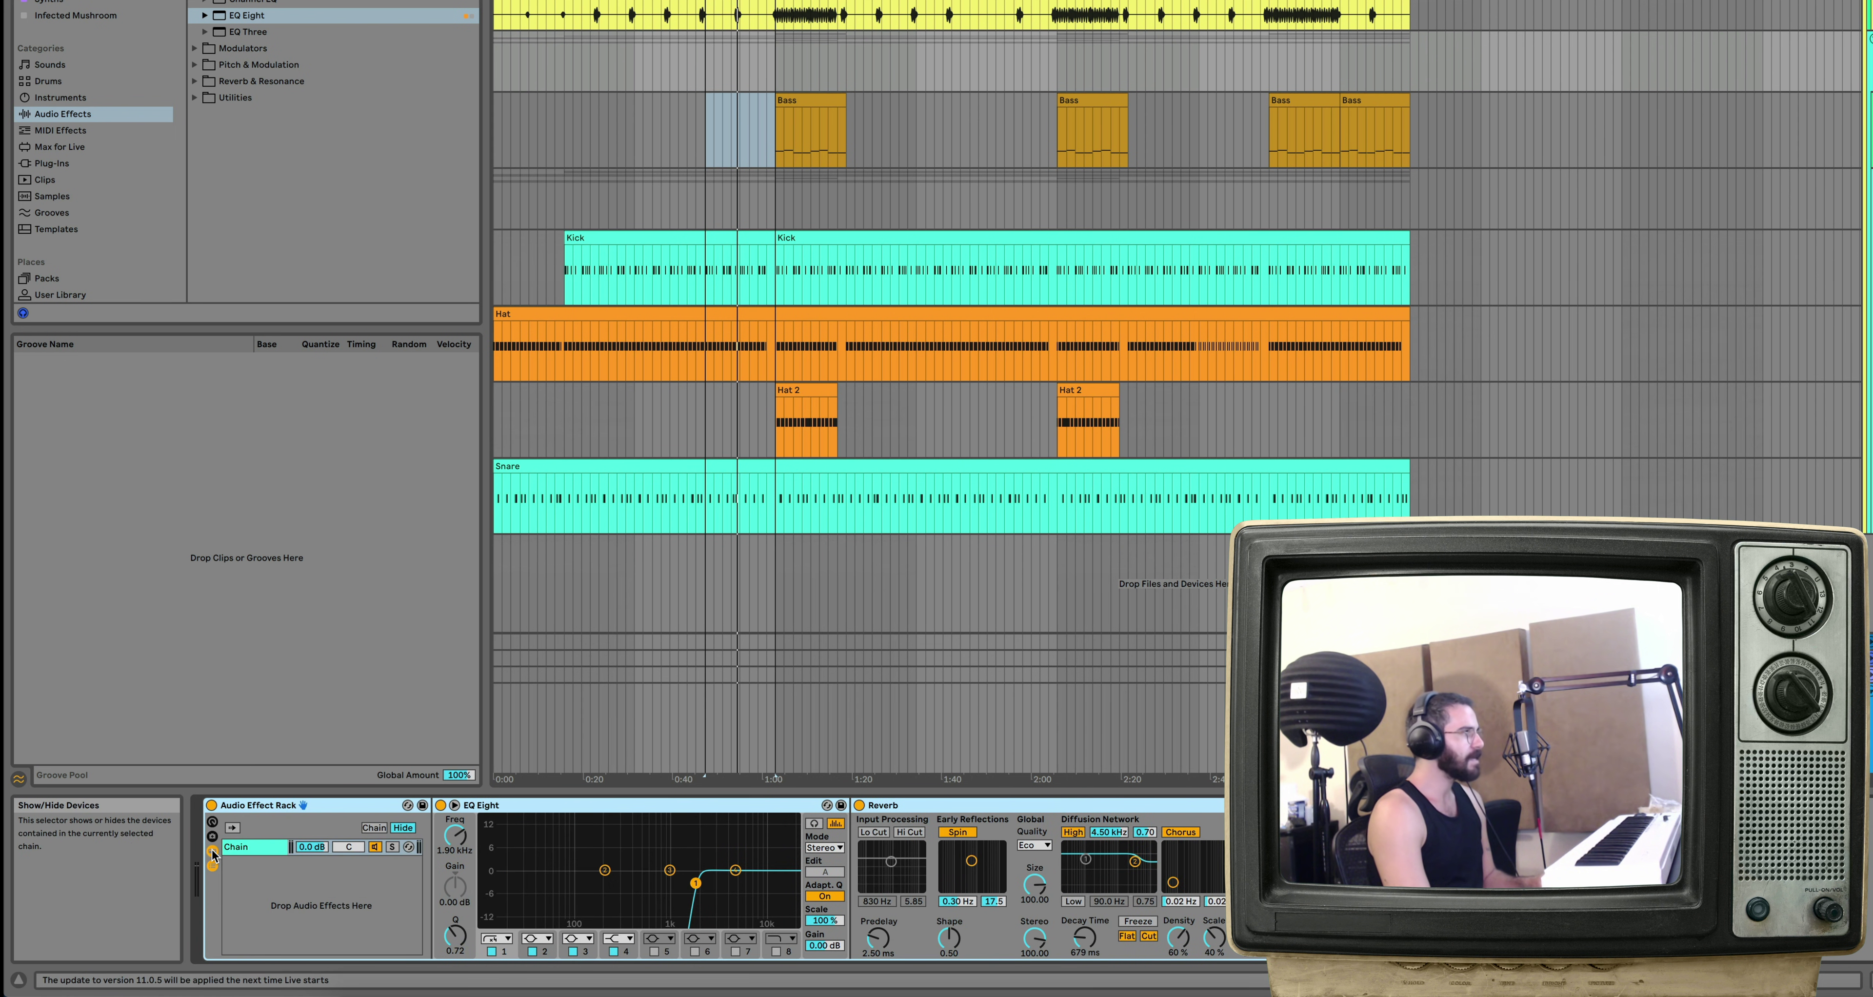
Step: Add a second, empty chain to the rack and name it Dry
left_click(247, 848)
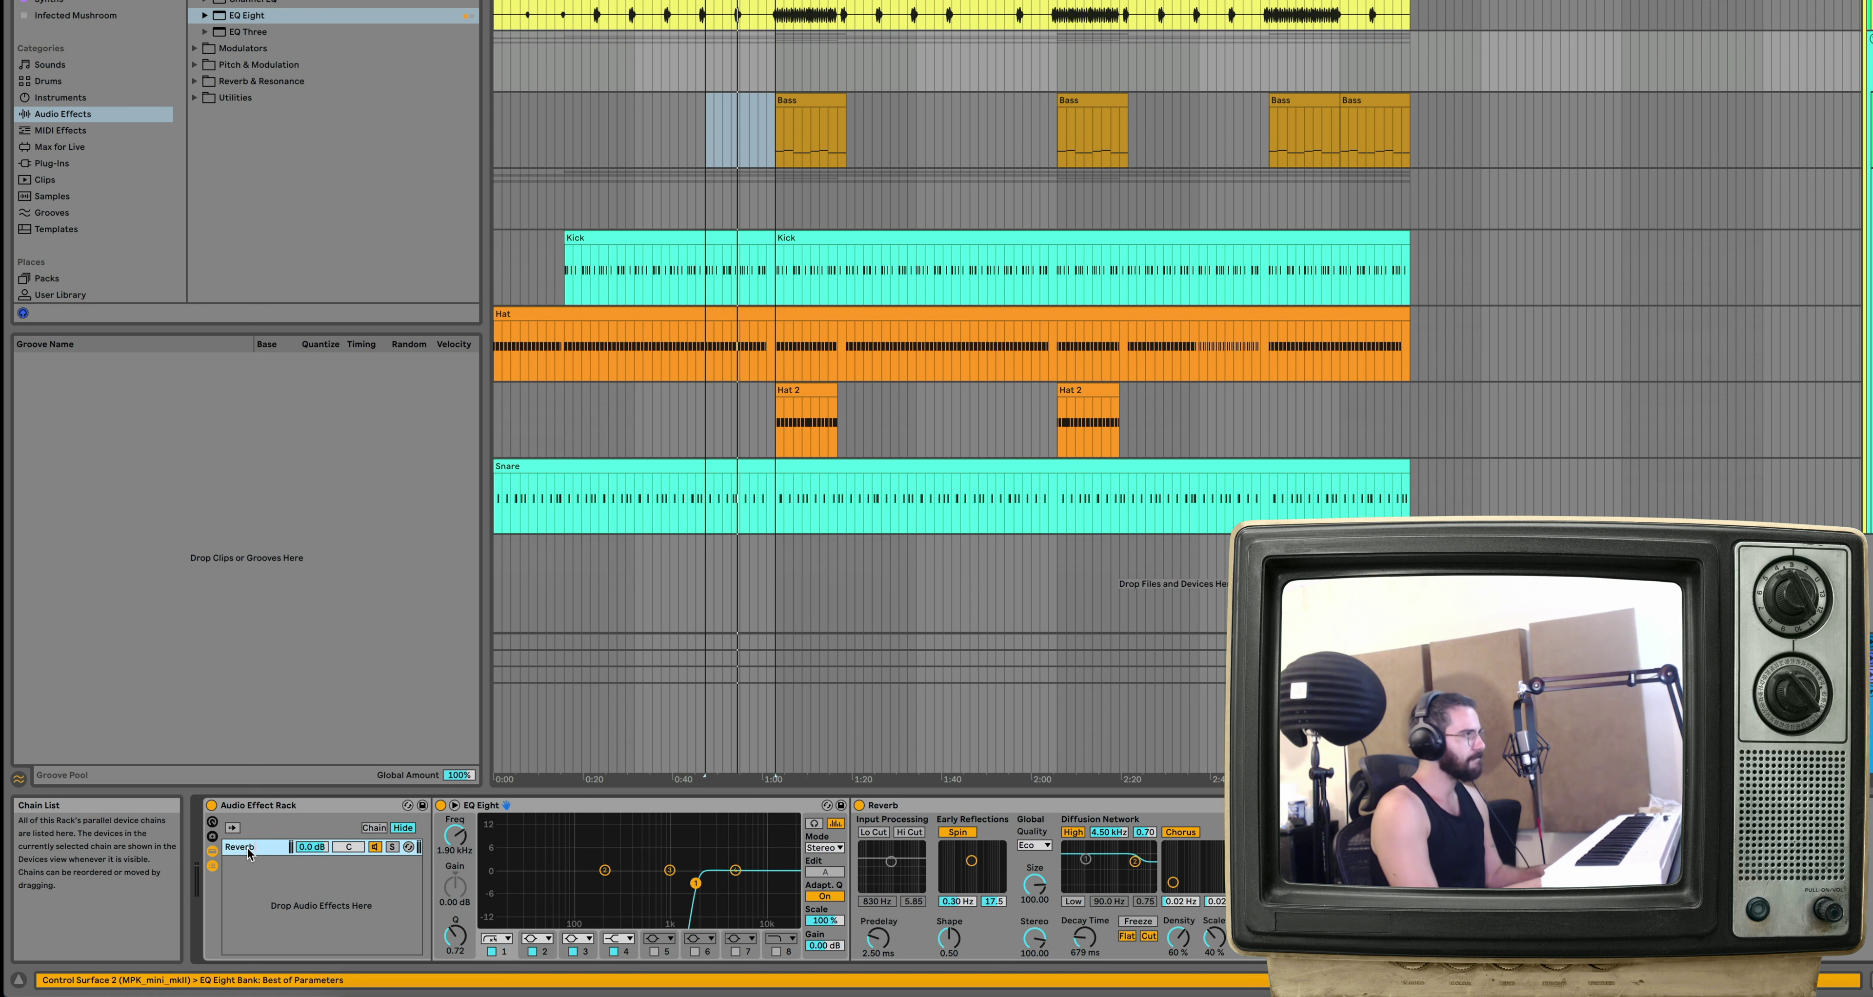
right_click(273, 876)
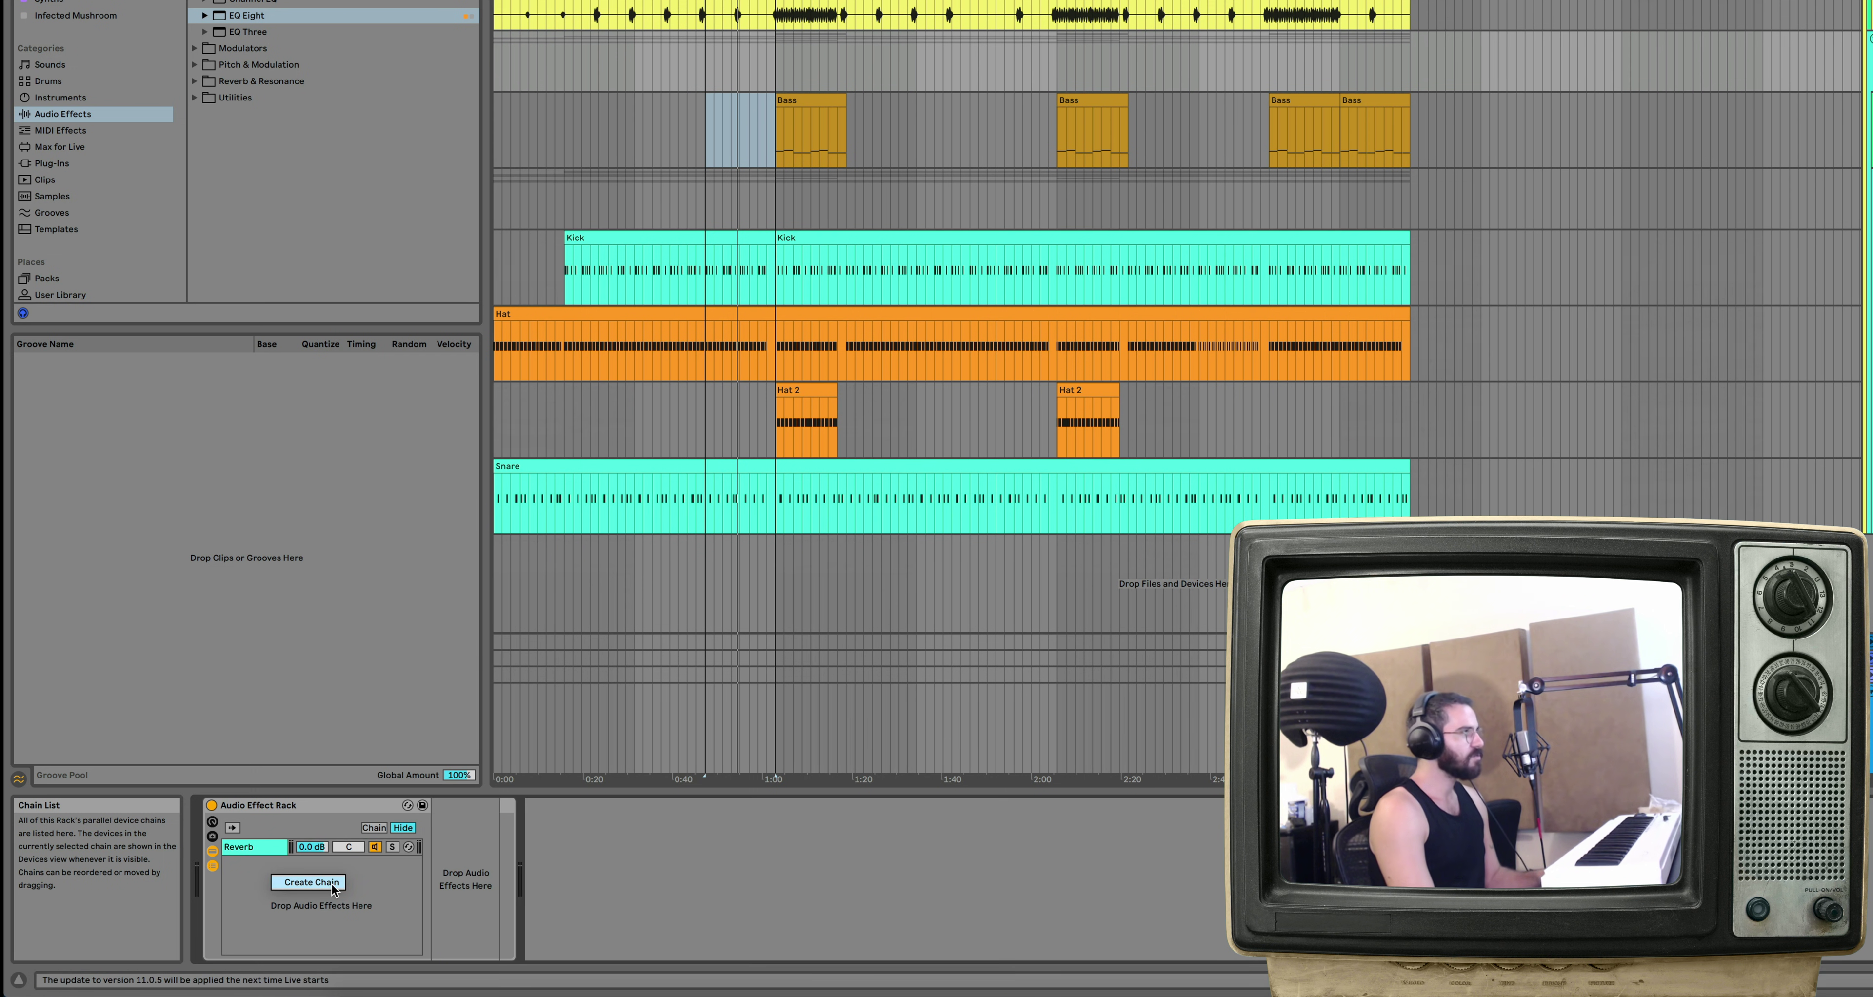
left_click(329, 882)
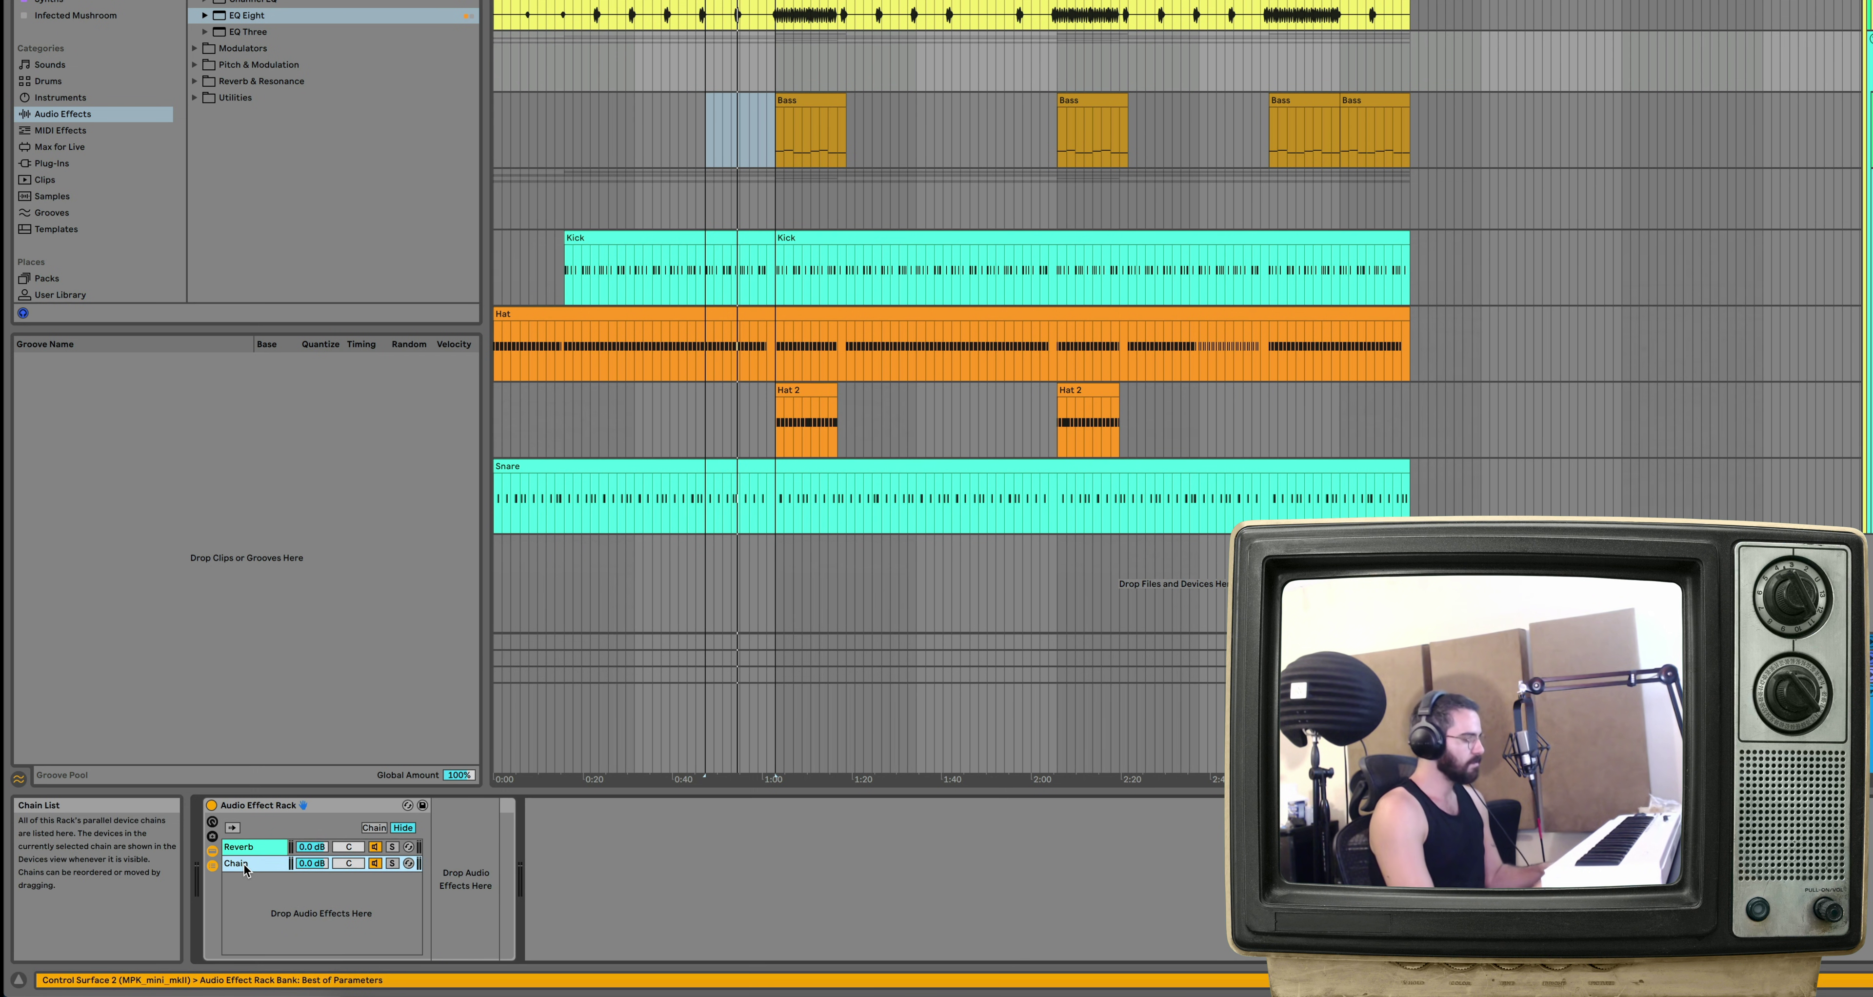
left_click(245, 864)
type("Dry")
key("Return")
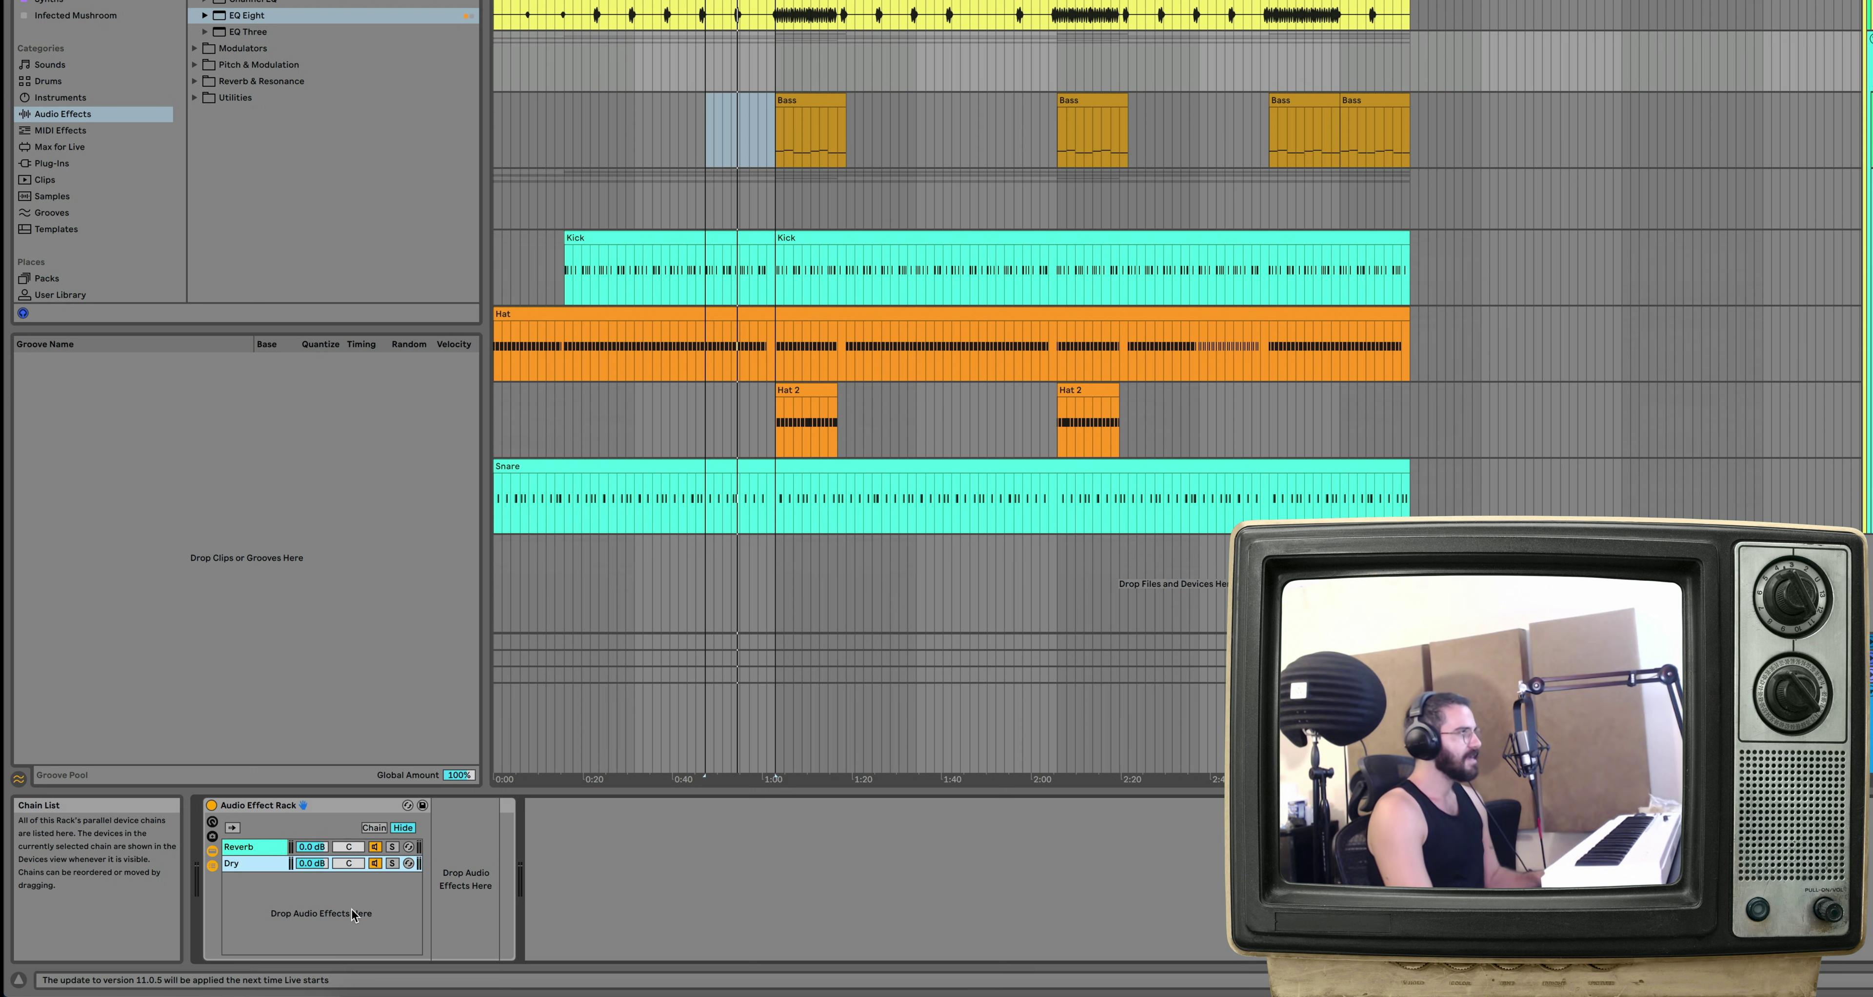
Step: Lower the Reverb chain volume to -11.5 dB, keep Dry at 0.0 dB, and bypass the rack
left_click_drag(310, 845, 311, 874)
double_click(311, 846)
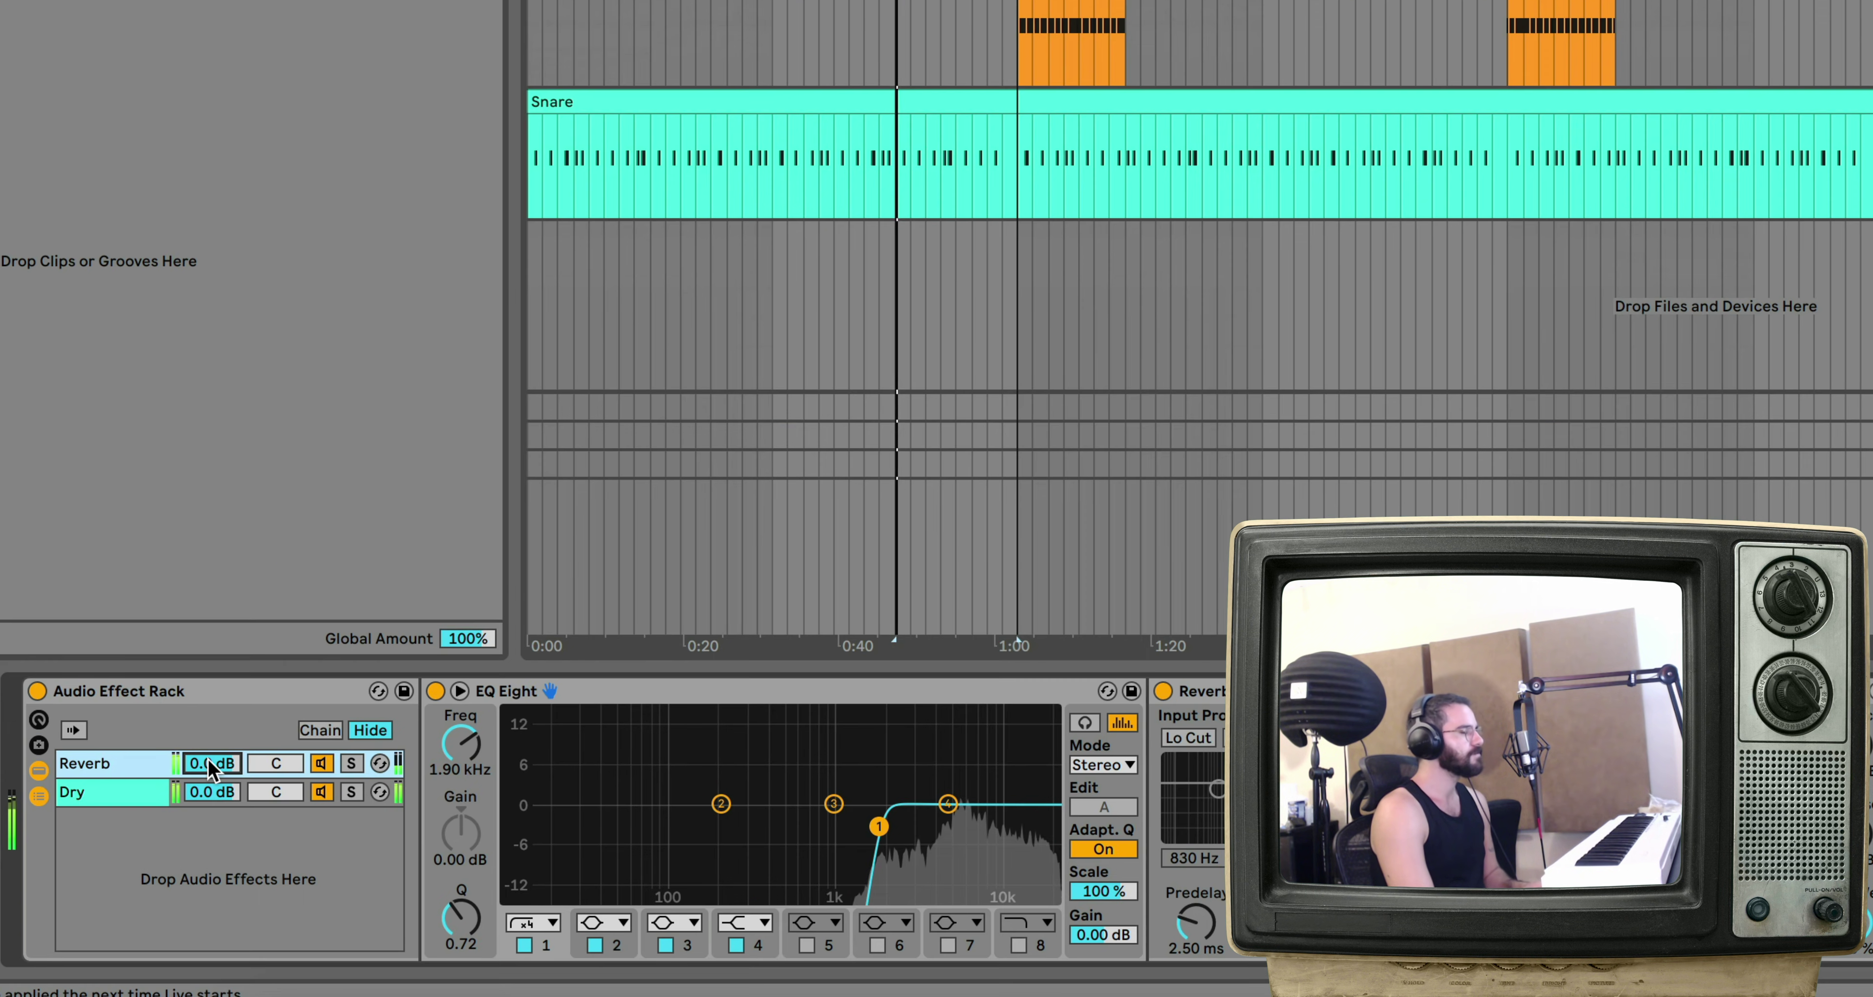
left_click_drag(311, 846, 312, 851)
mouse_move(212, 763)
left_mouse_down()
mouse_move(212, 793)
mouse_move(207, 757)
left_mouse_up()
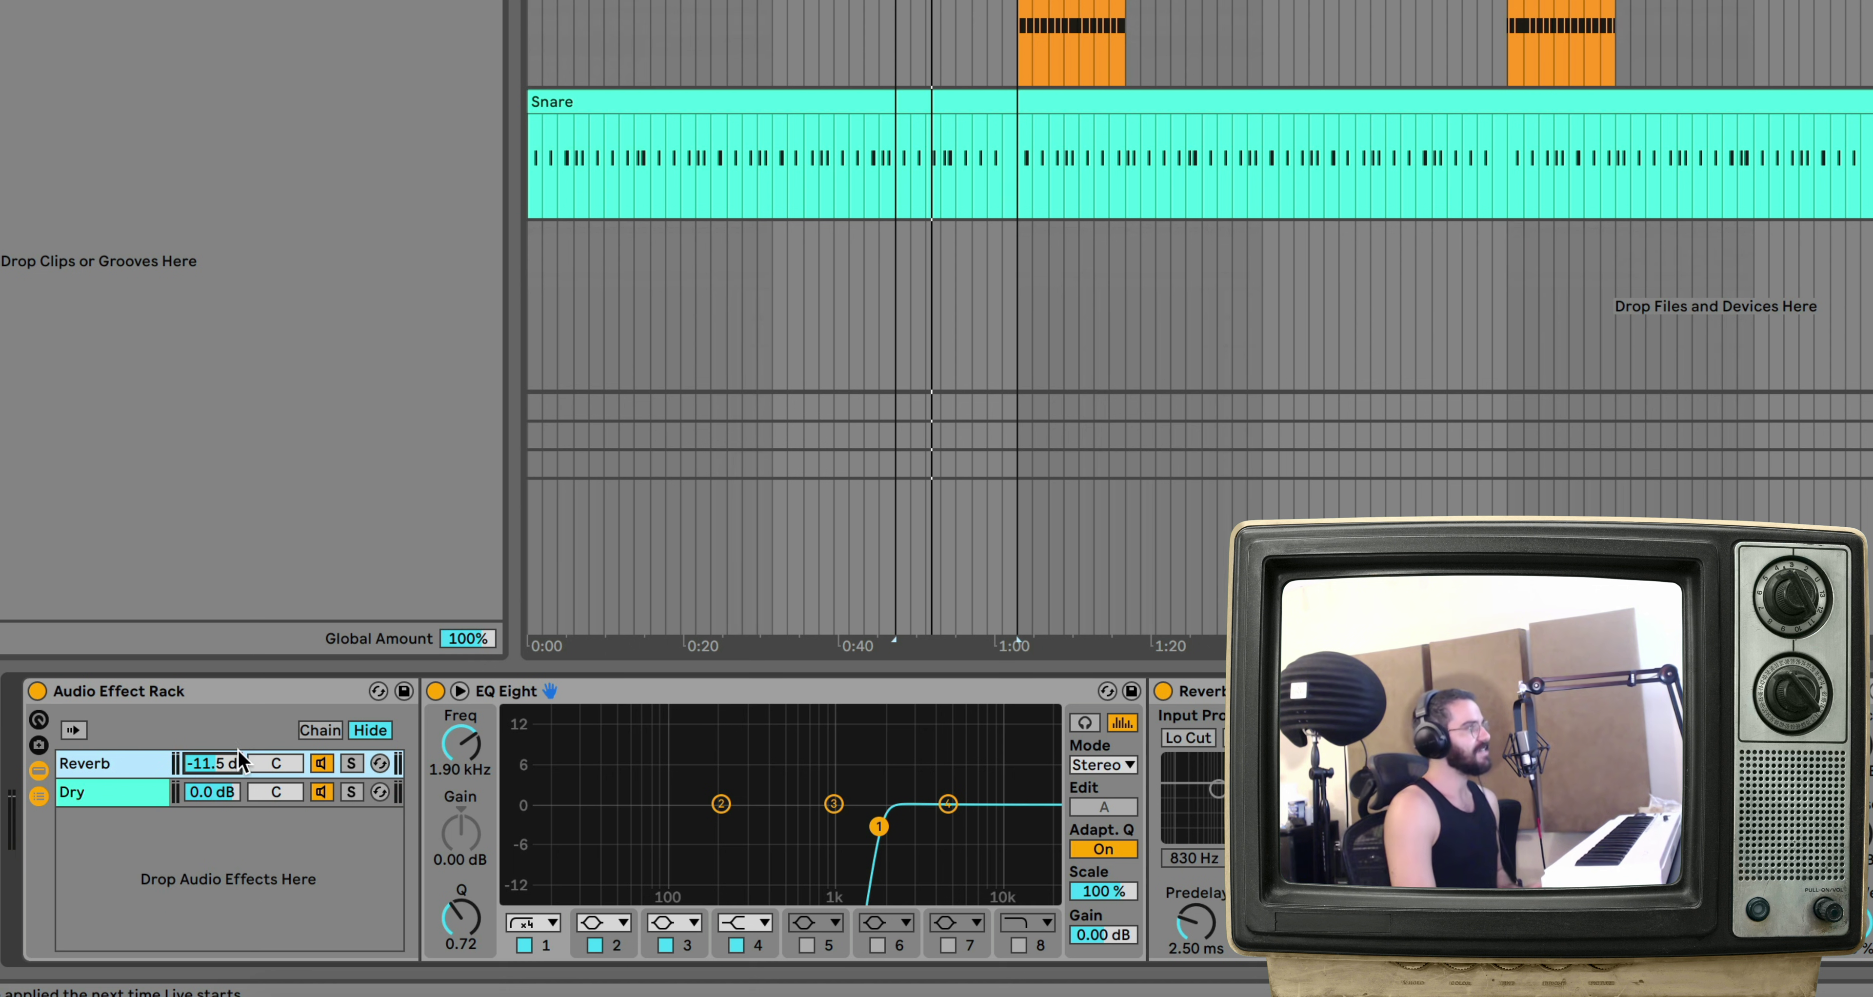
left_click(37, 692)
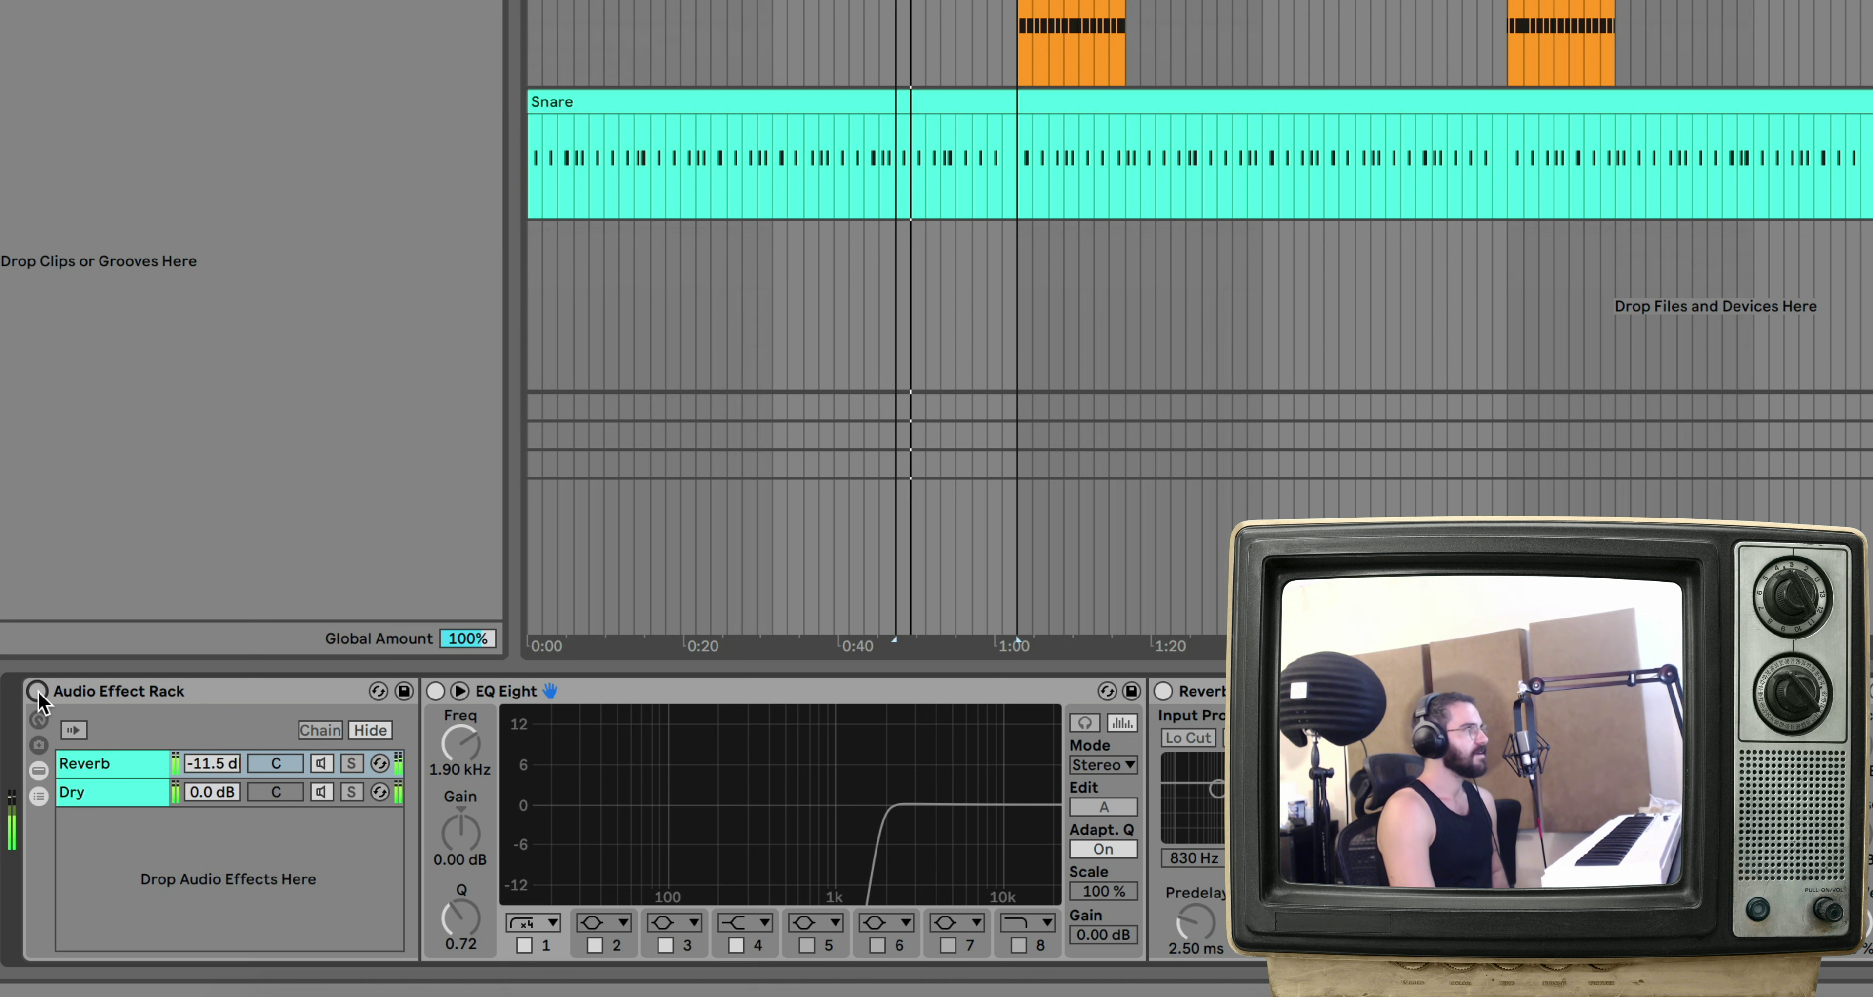
Step: Re-enable the rack and set Reverb decay 517 ms, Reflect -4.6 dB, Diffuse -3.3 dB
left_click(37, 691)
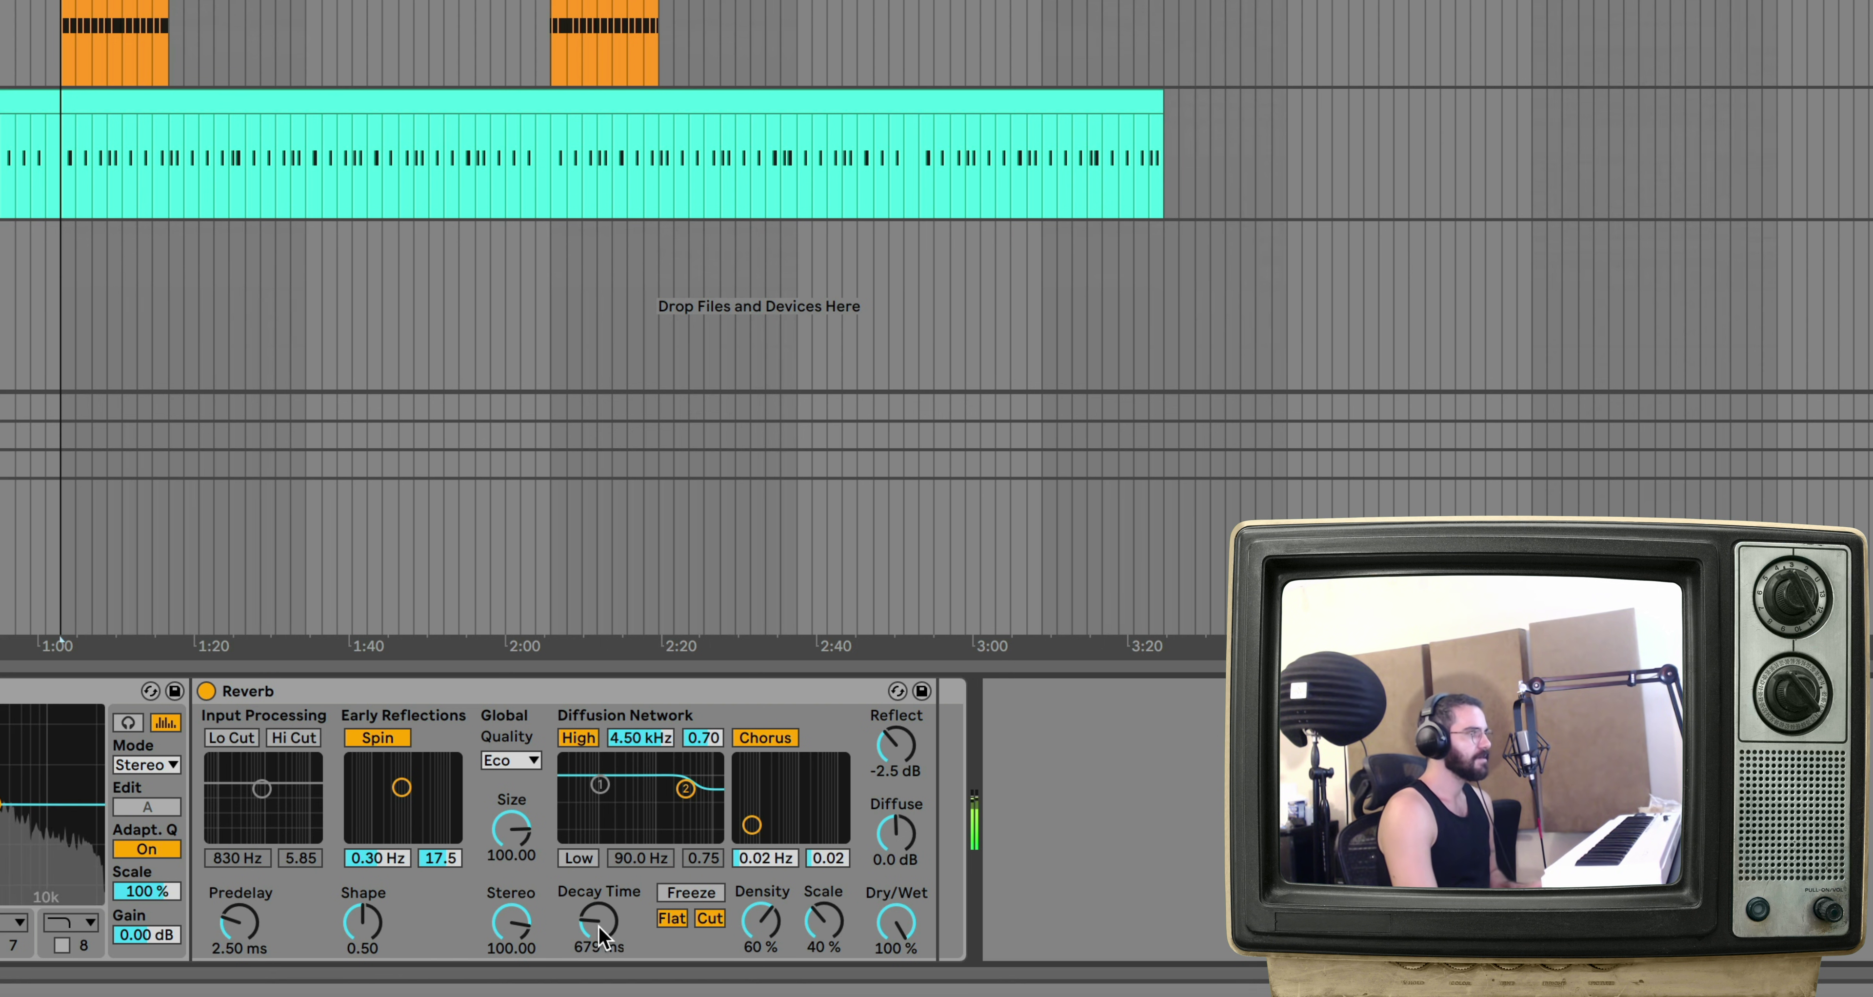
left_click_drag(585, 933, 585, 967)
left_click_drag(896, 745, 896, 762)
left_click_drag(896, 832, 896, 846)
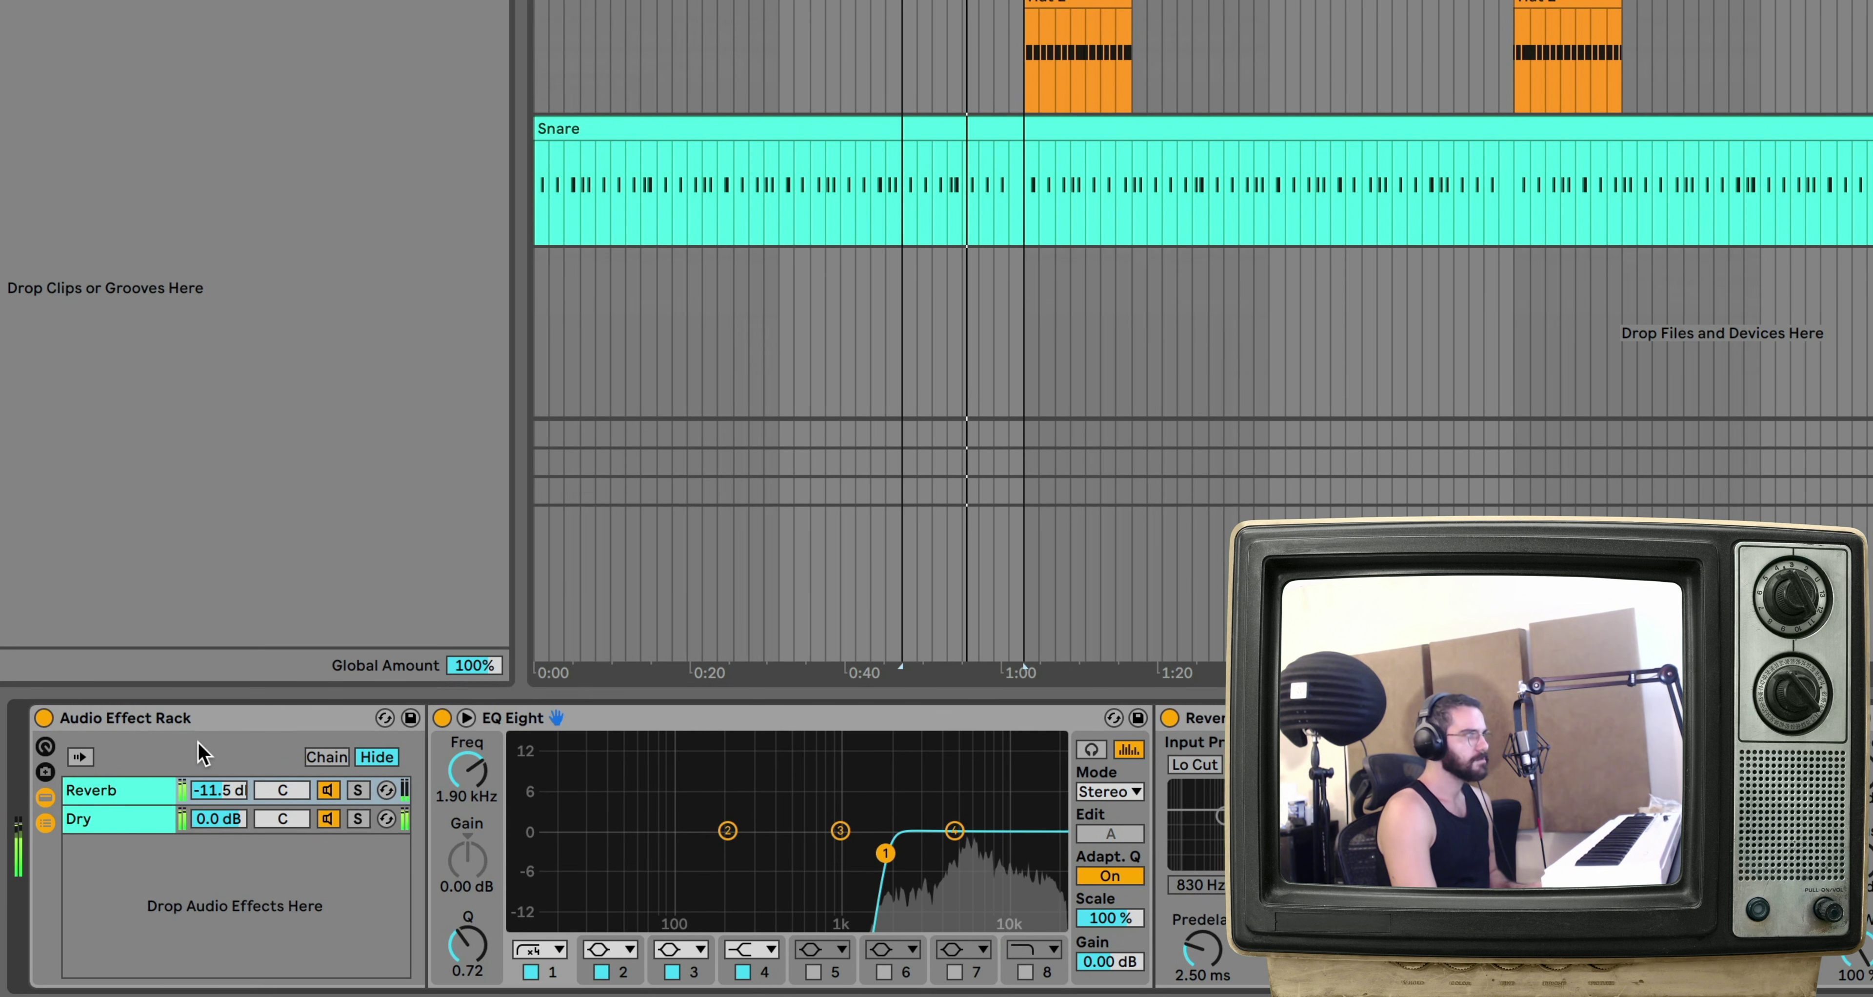
Step: A/B the rack, stop playback, rename the rack Reverb and collapse it
left_click(43, 719)
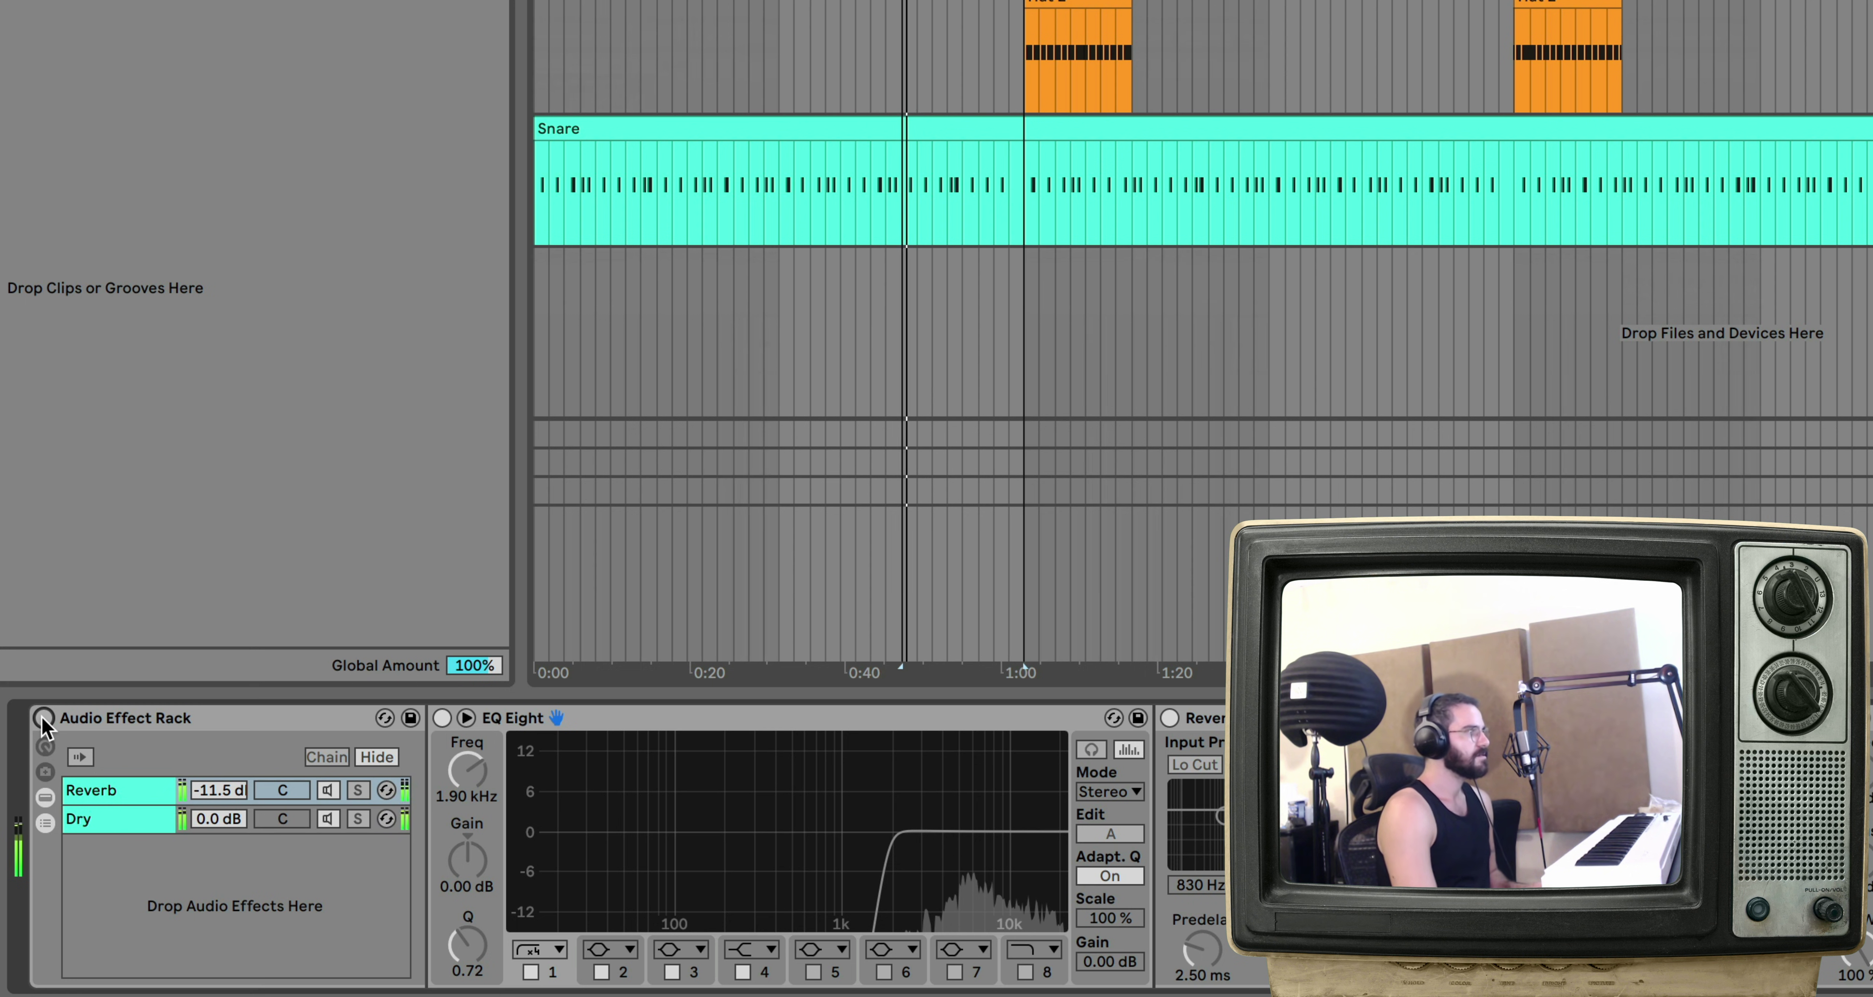
left_click(43, 718)
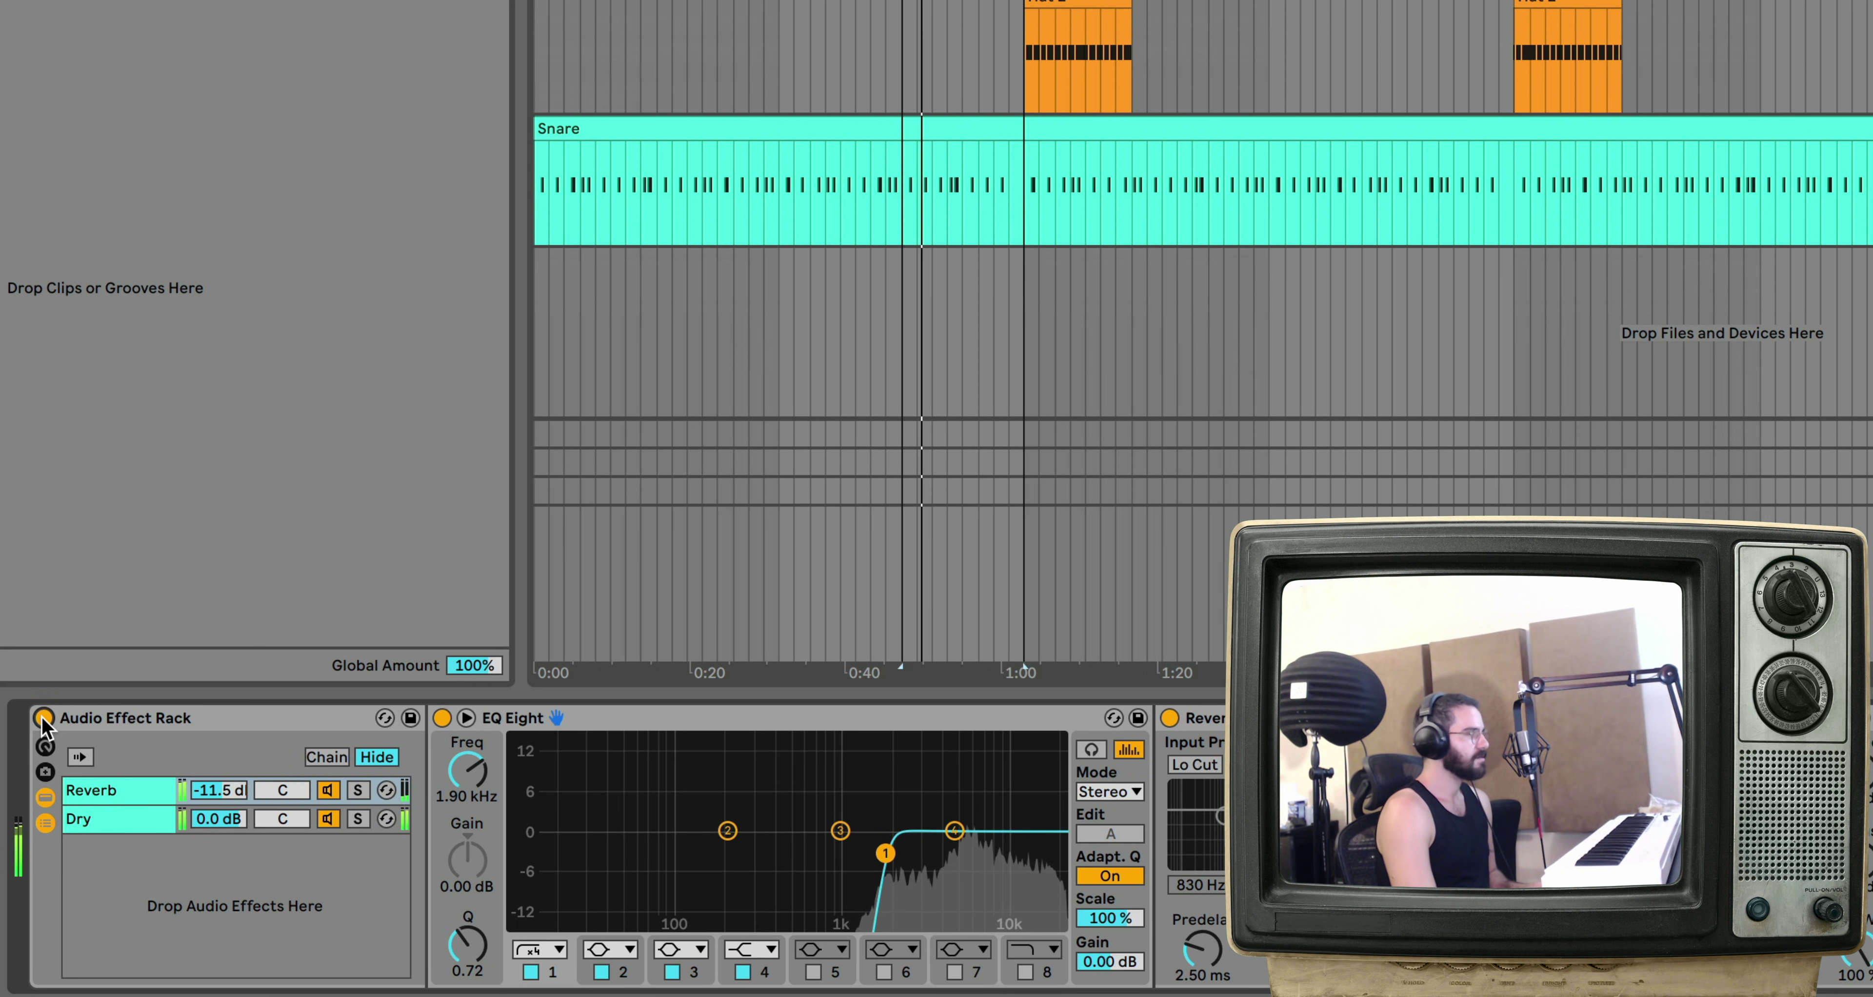
key("space")
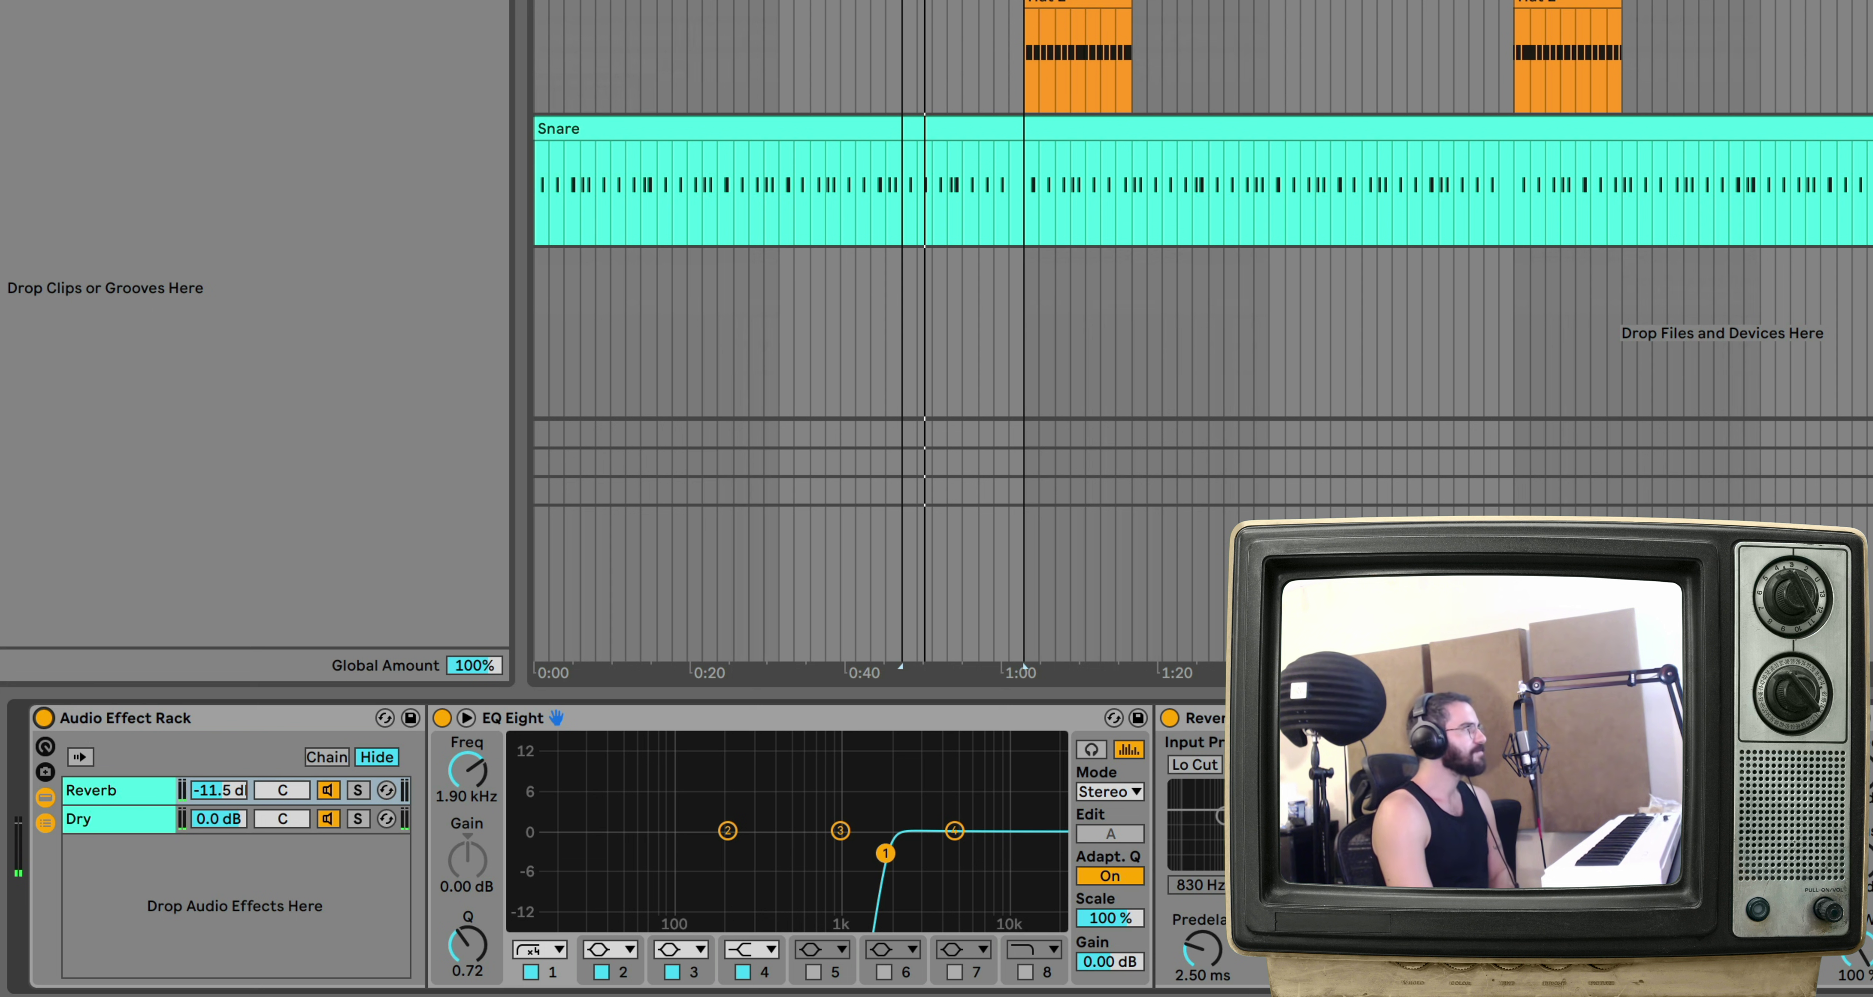
left_click(100, 718)
key("super+r")
type("Re")
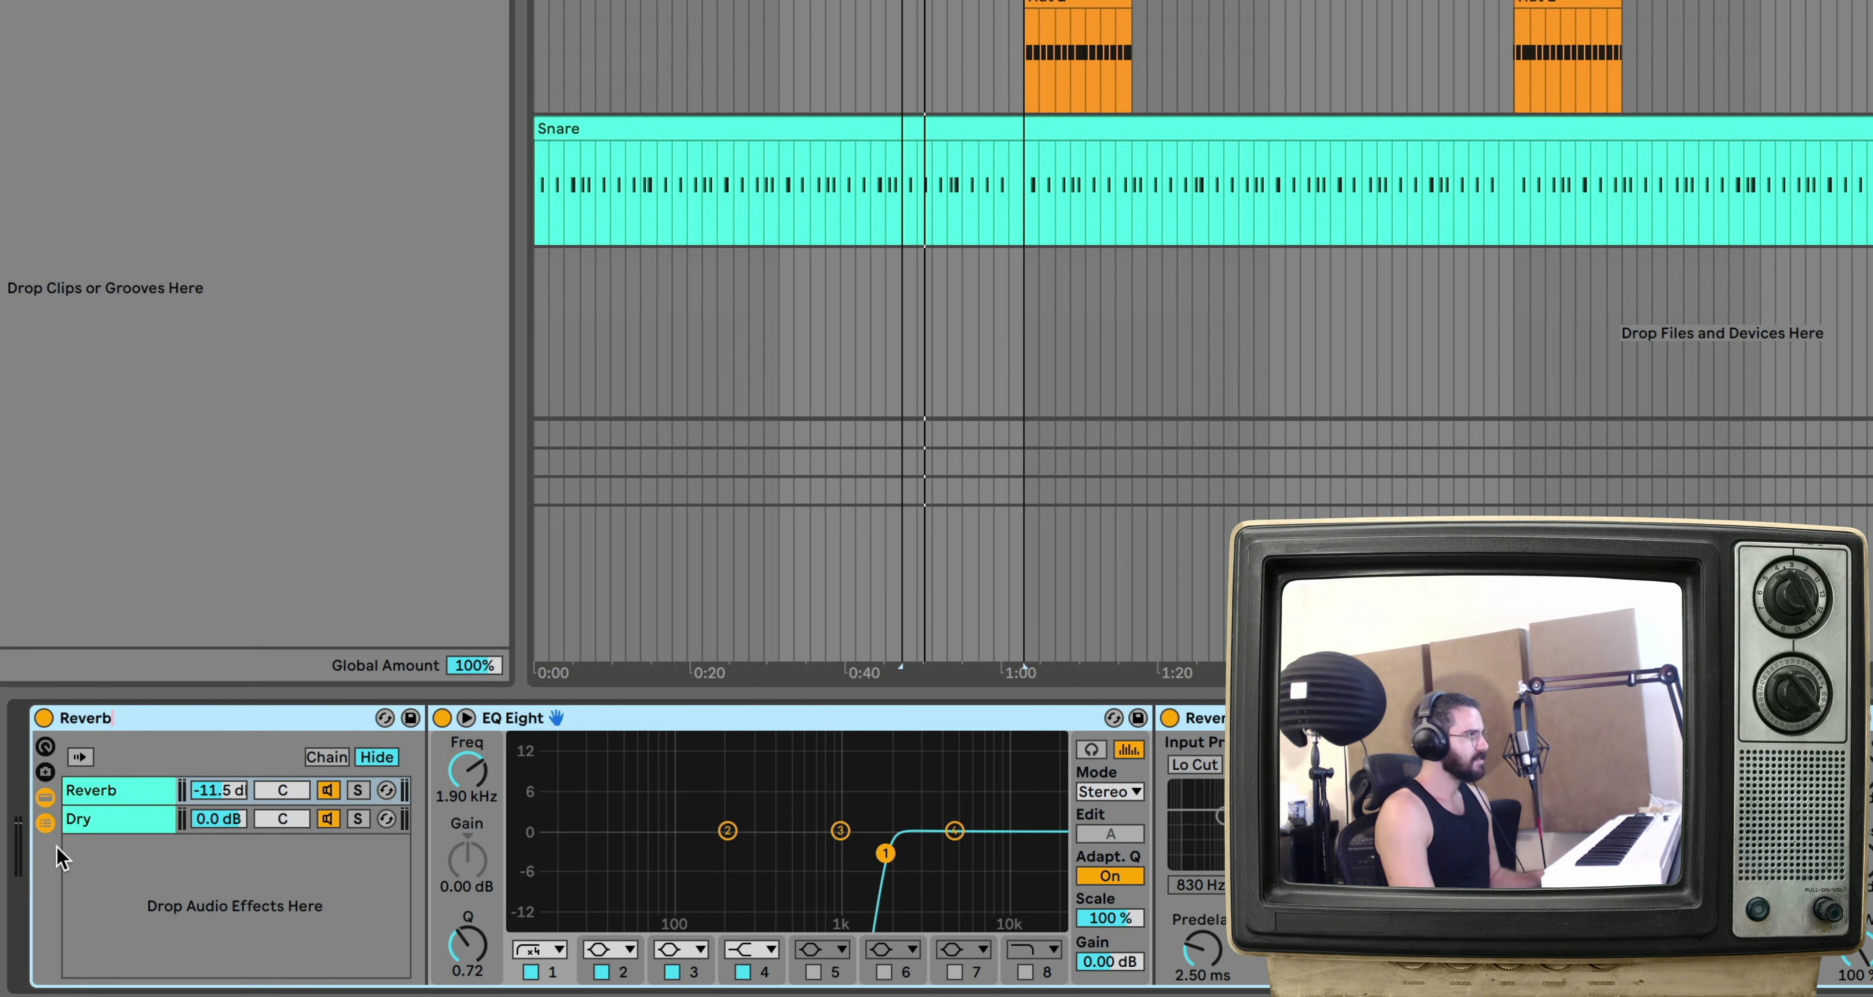
double_click(48, 828)
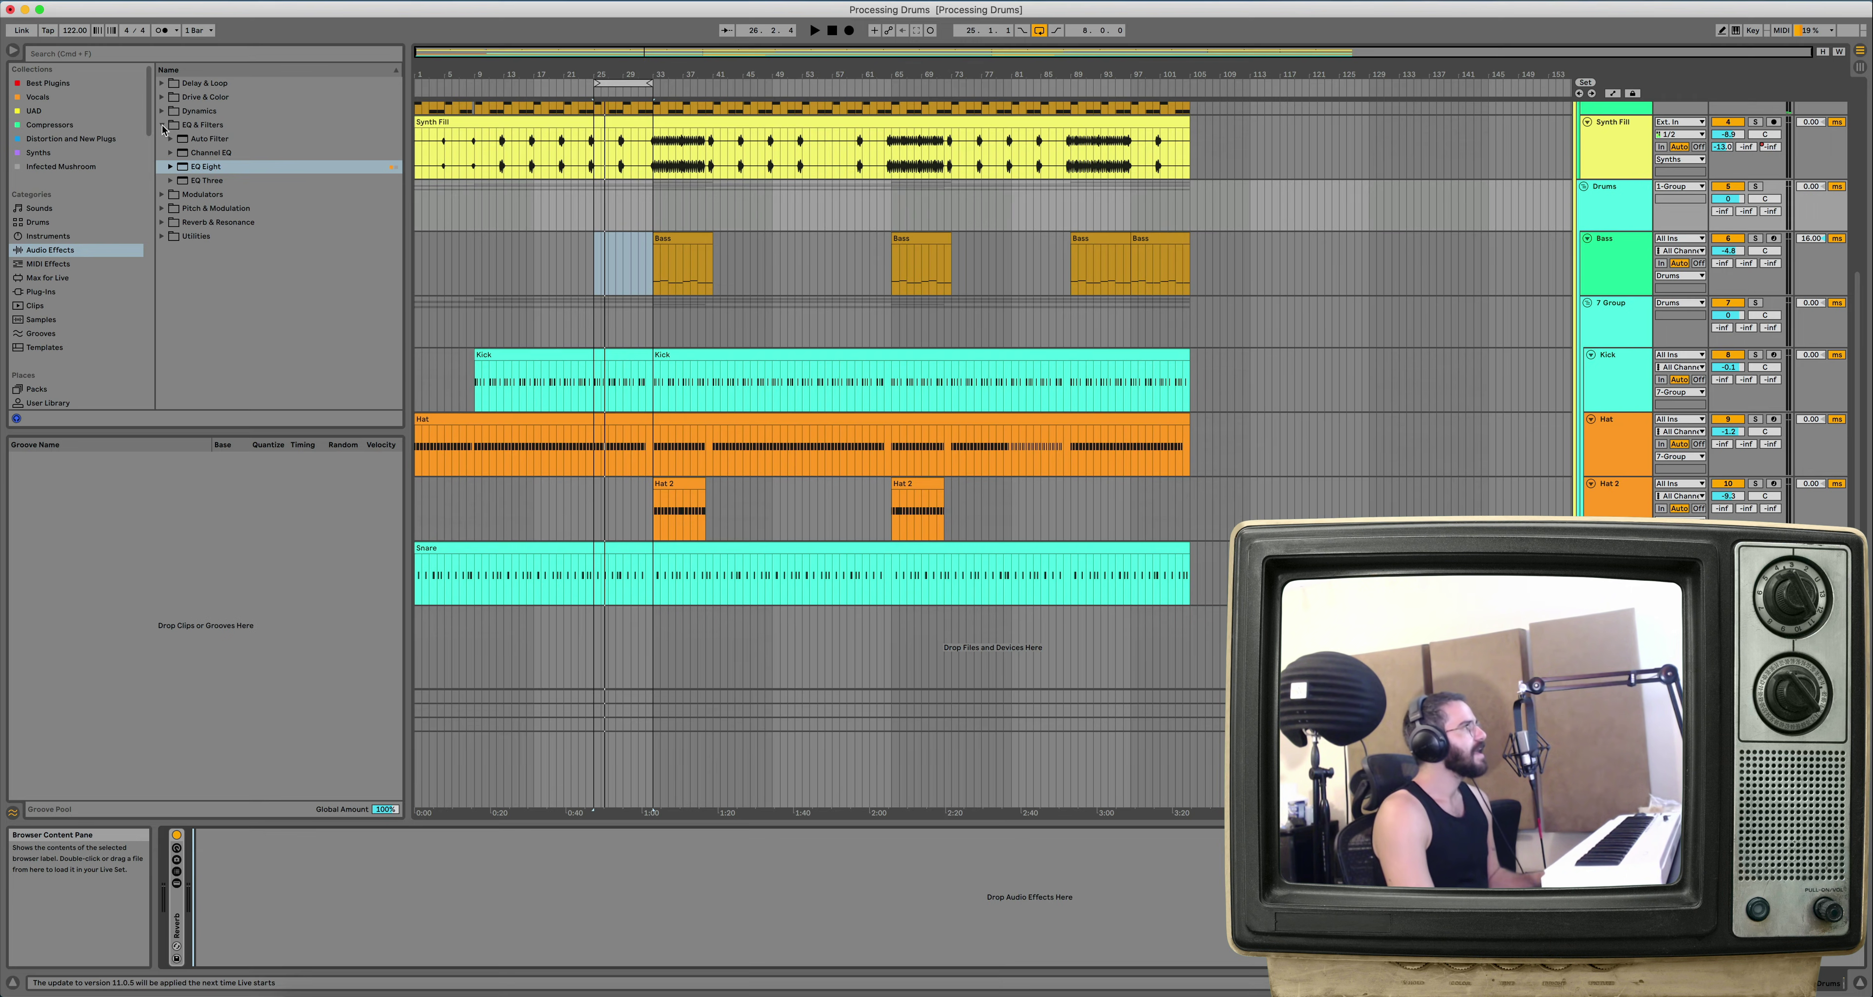
Step: Add a Saturator from Drive & Color after the Reverb rack
left_click(160, 124)
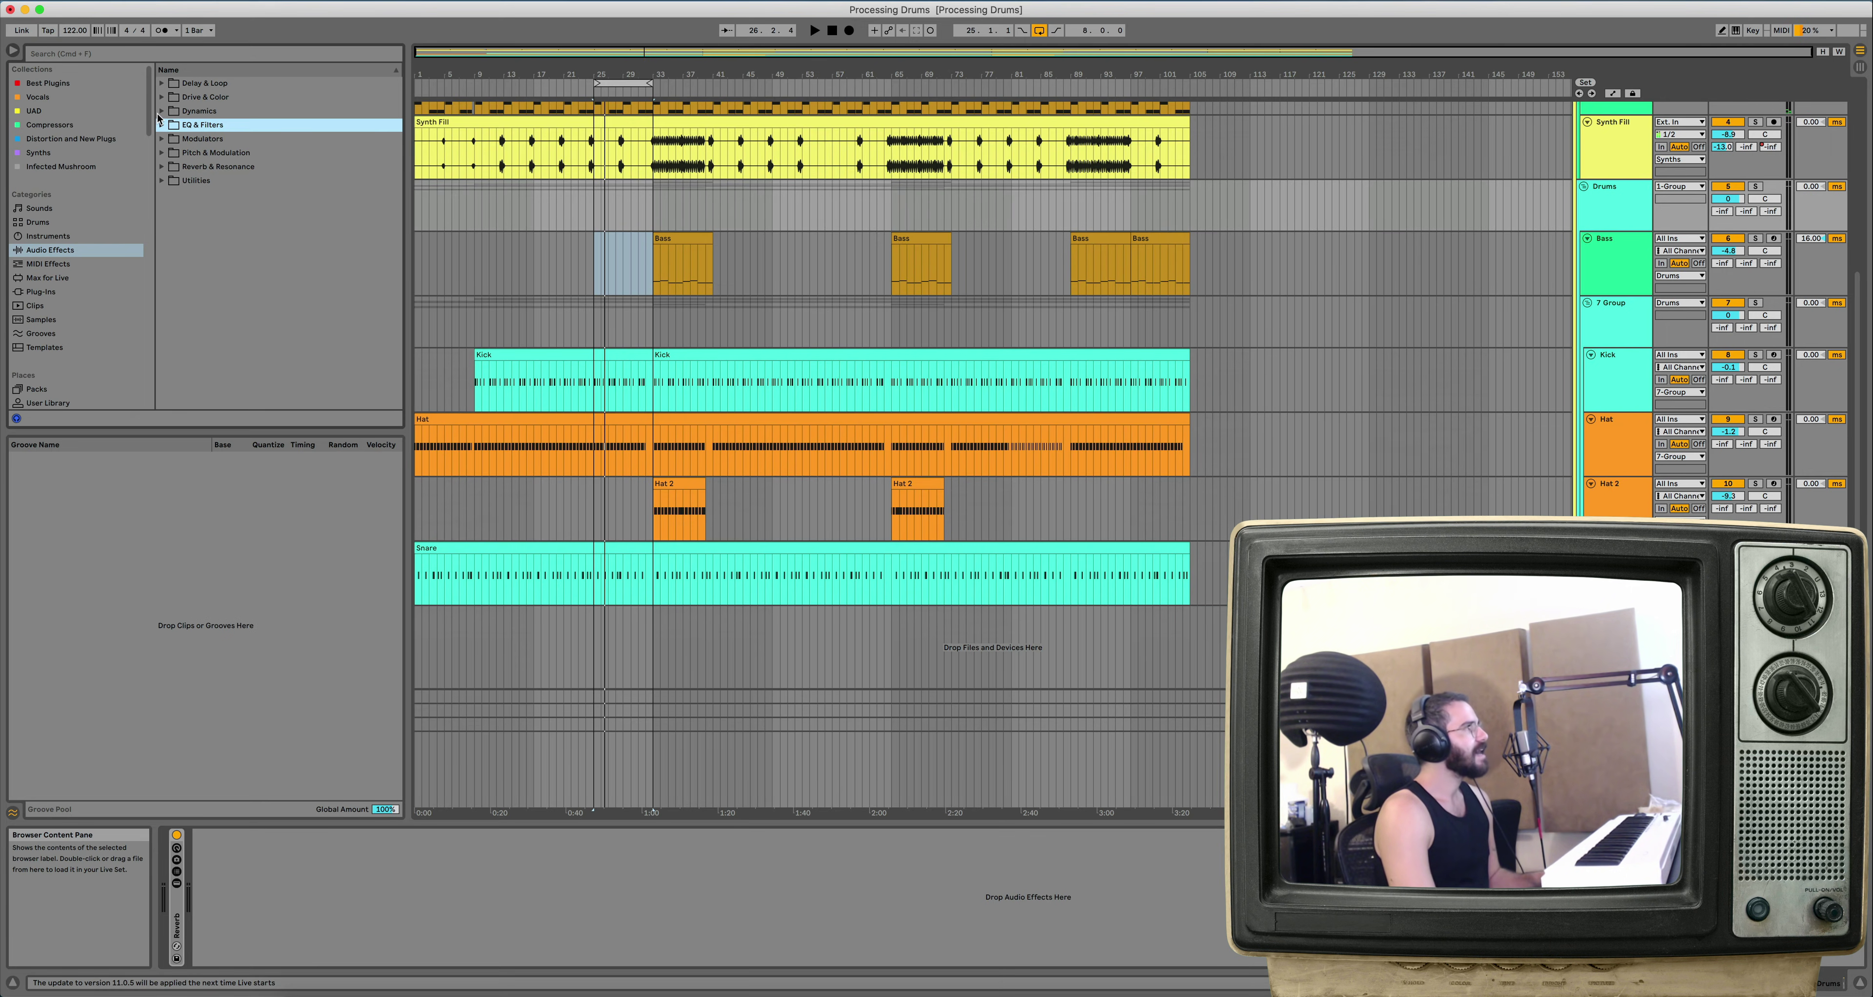
left_click(161, 110)
left_click(162, 110)
left_click(162, 97)
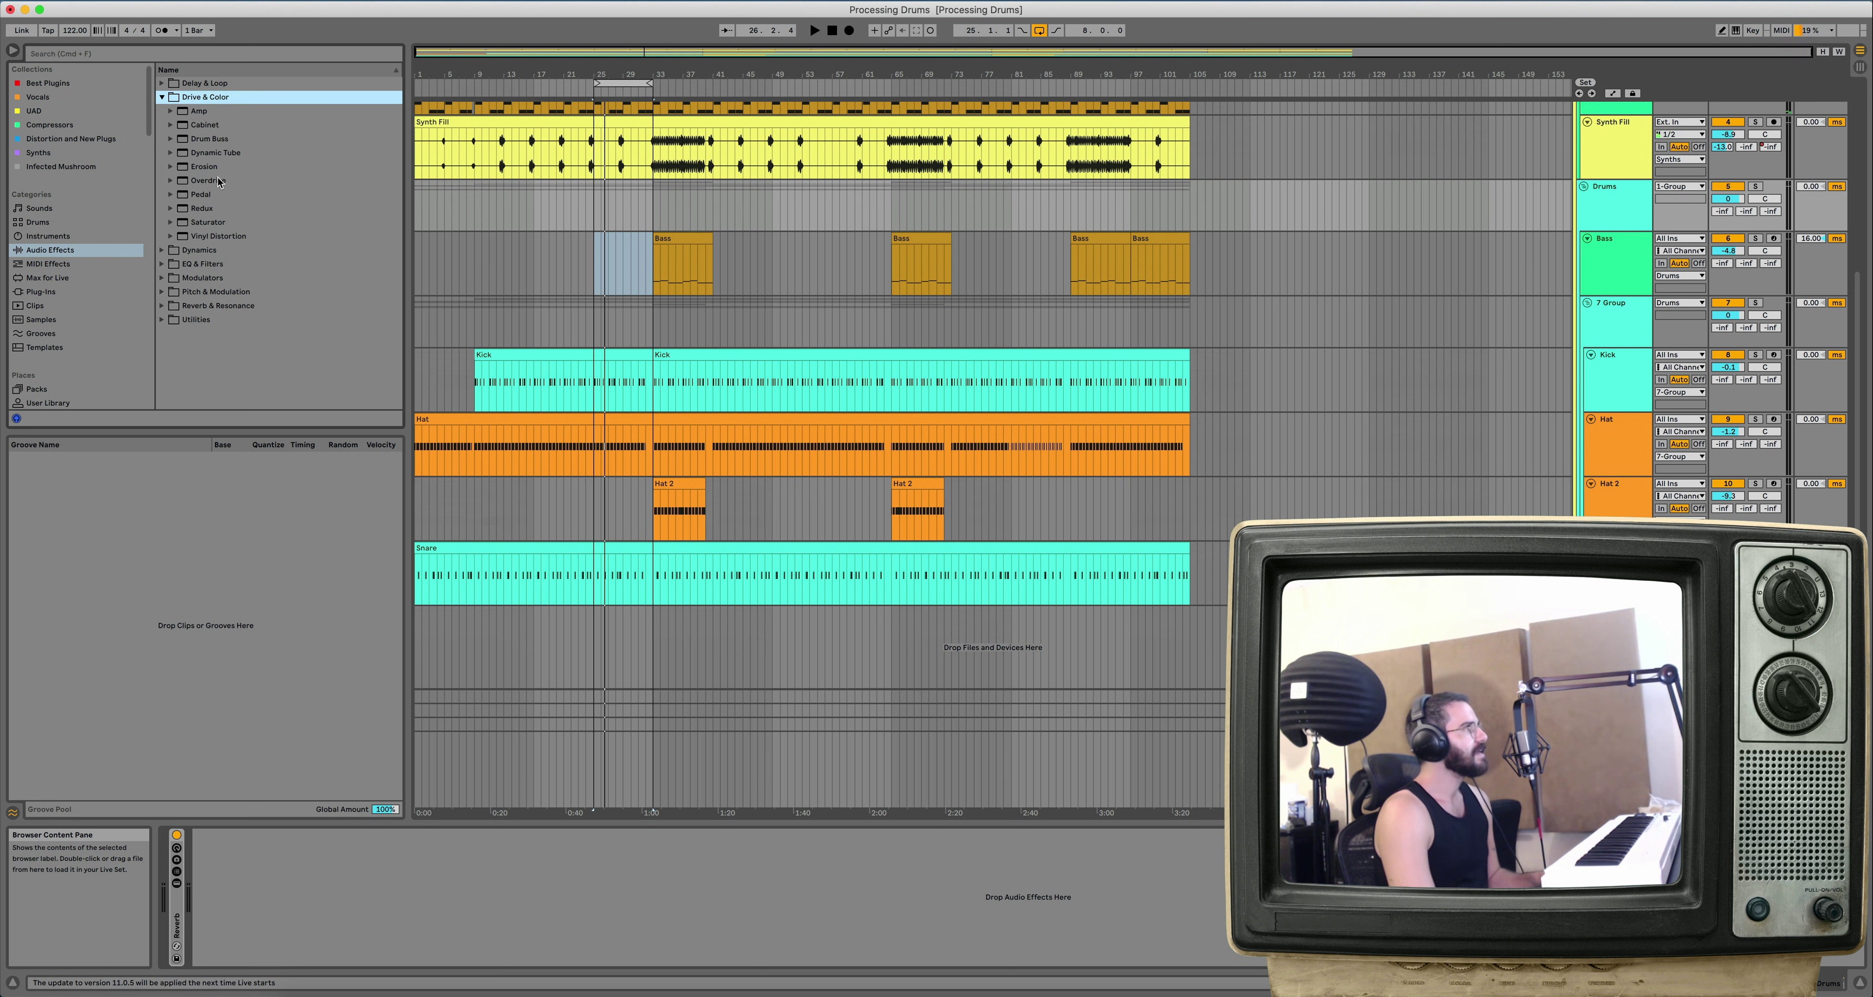
left_click(204, 221)
left_click_drag(251, 375, 330, 889)
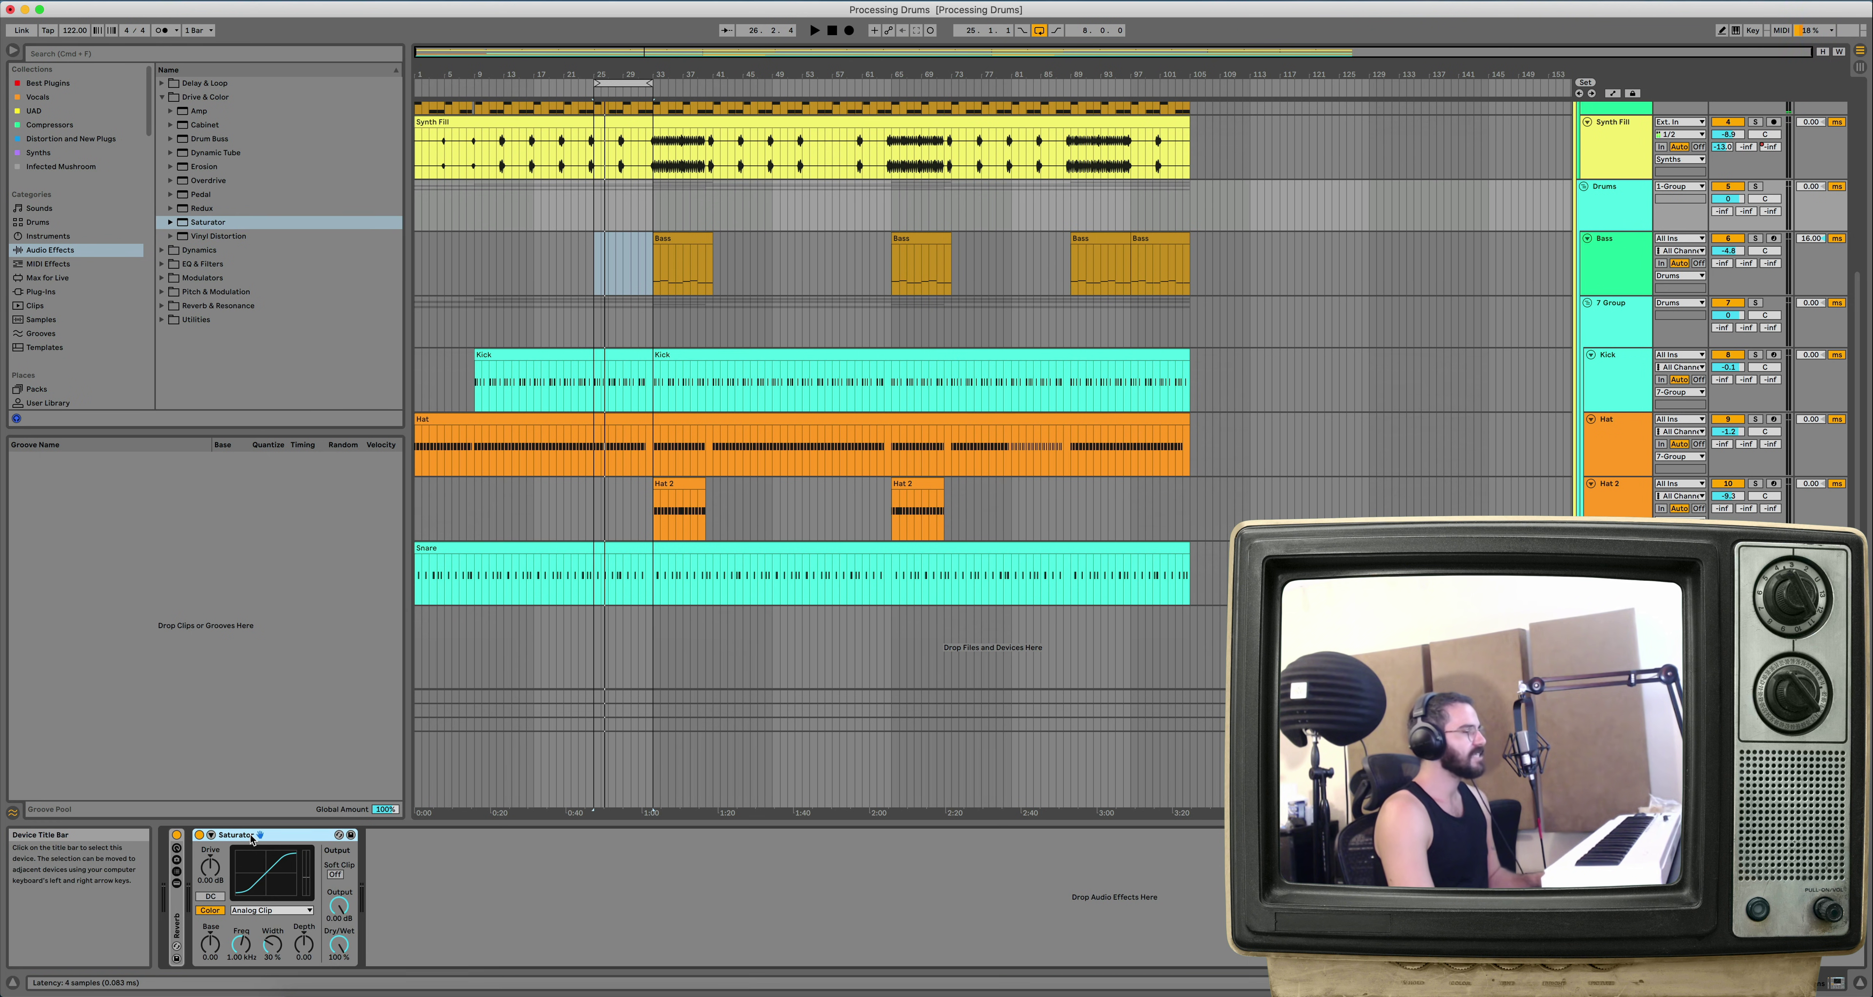
Step: Start playback and set the Saturator to Medium Curve with Base at -10.3
key("space")
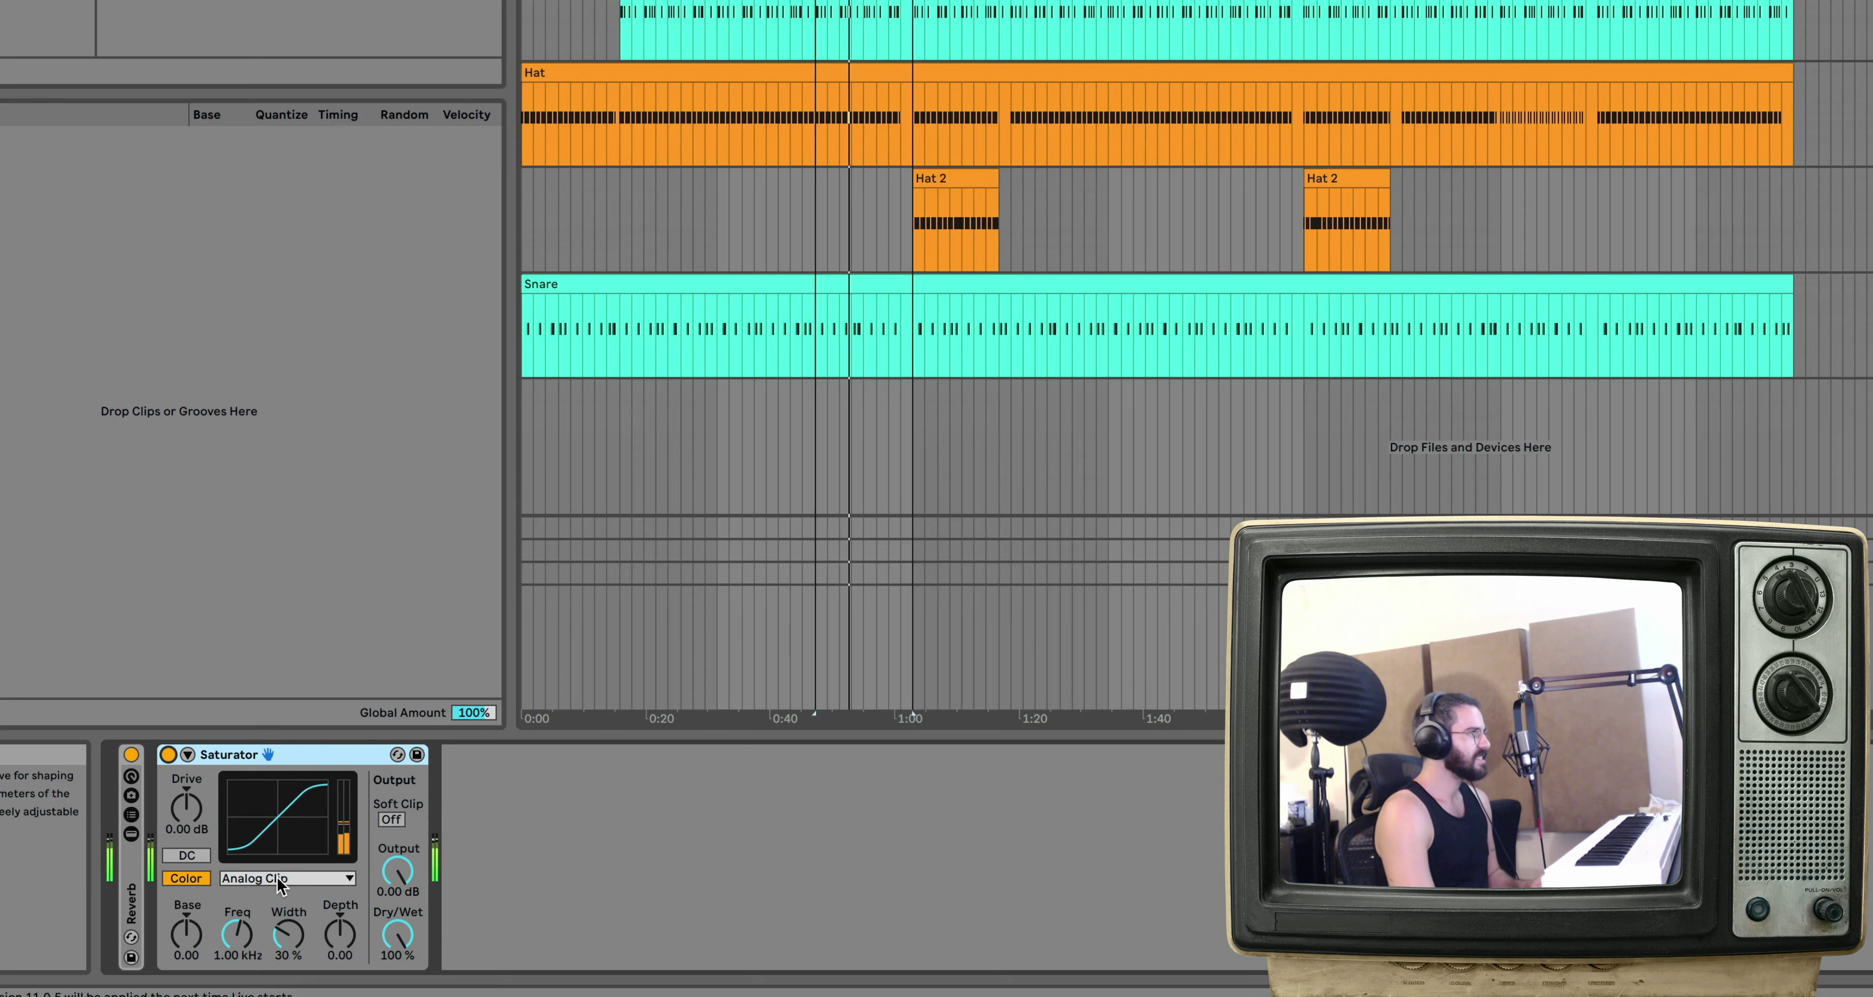
left_click(266, 910)
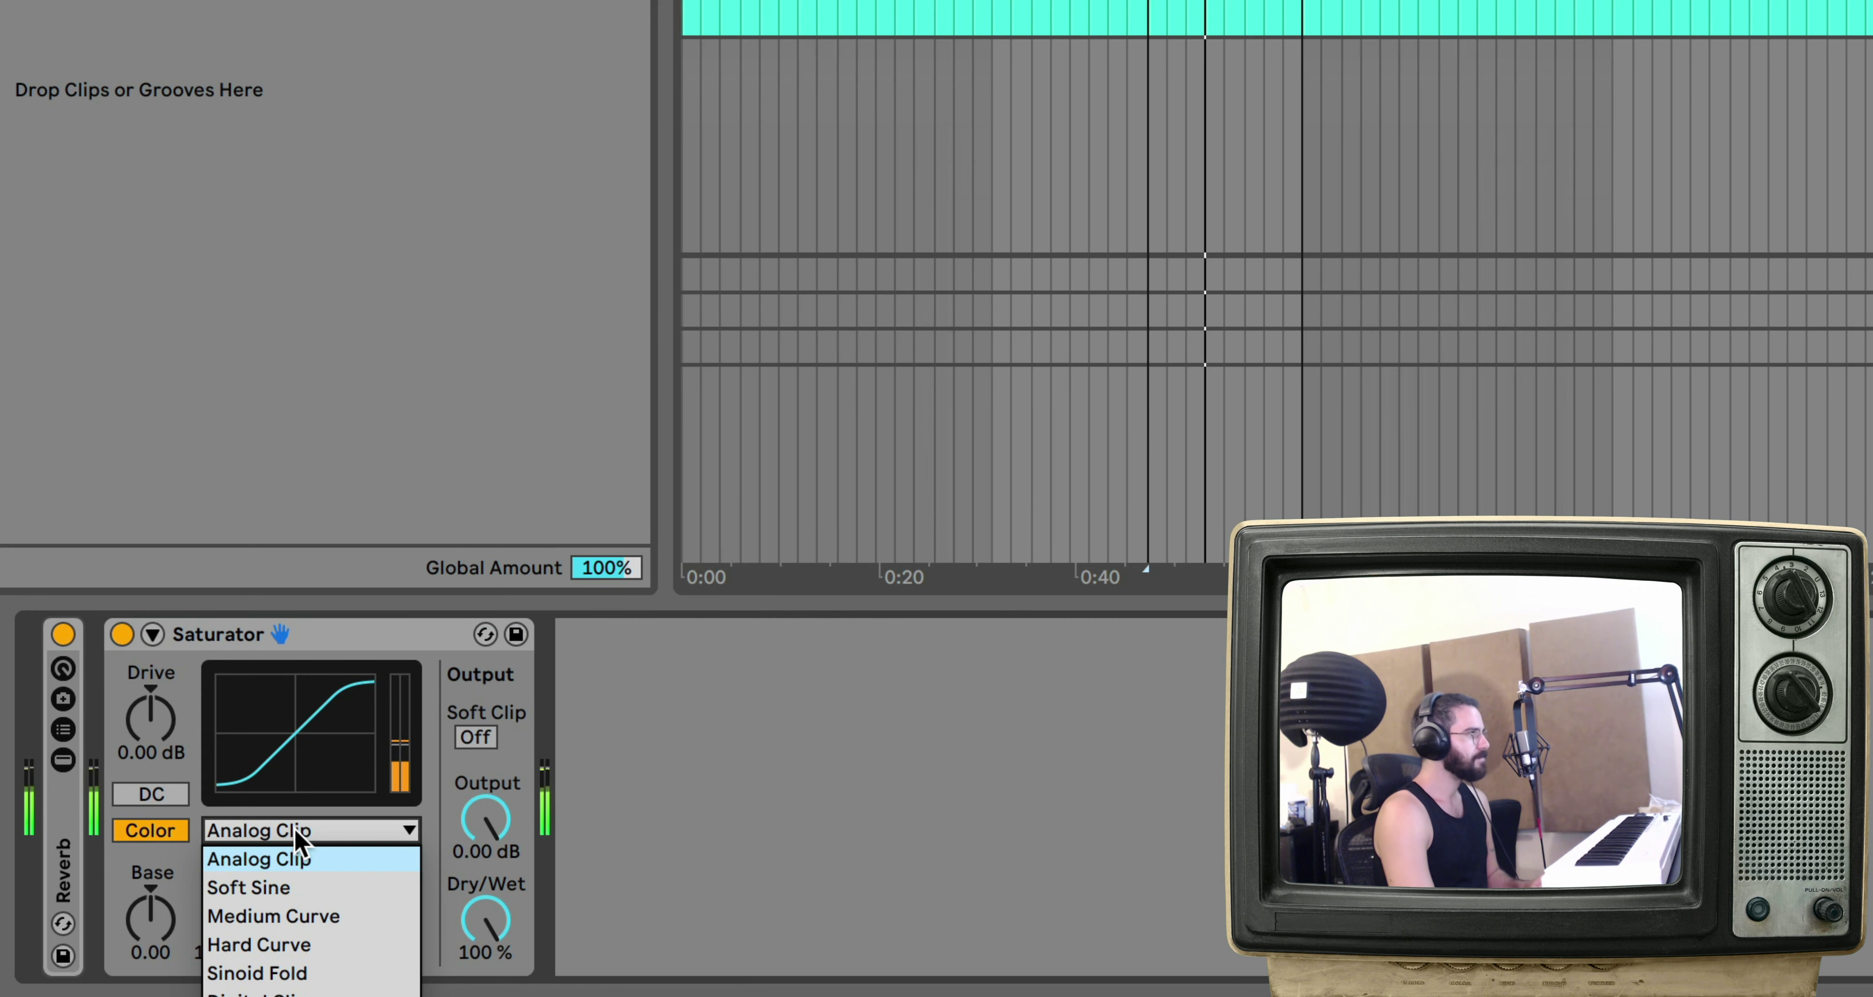
left_click(336, 914)
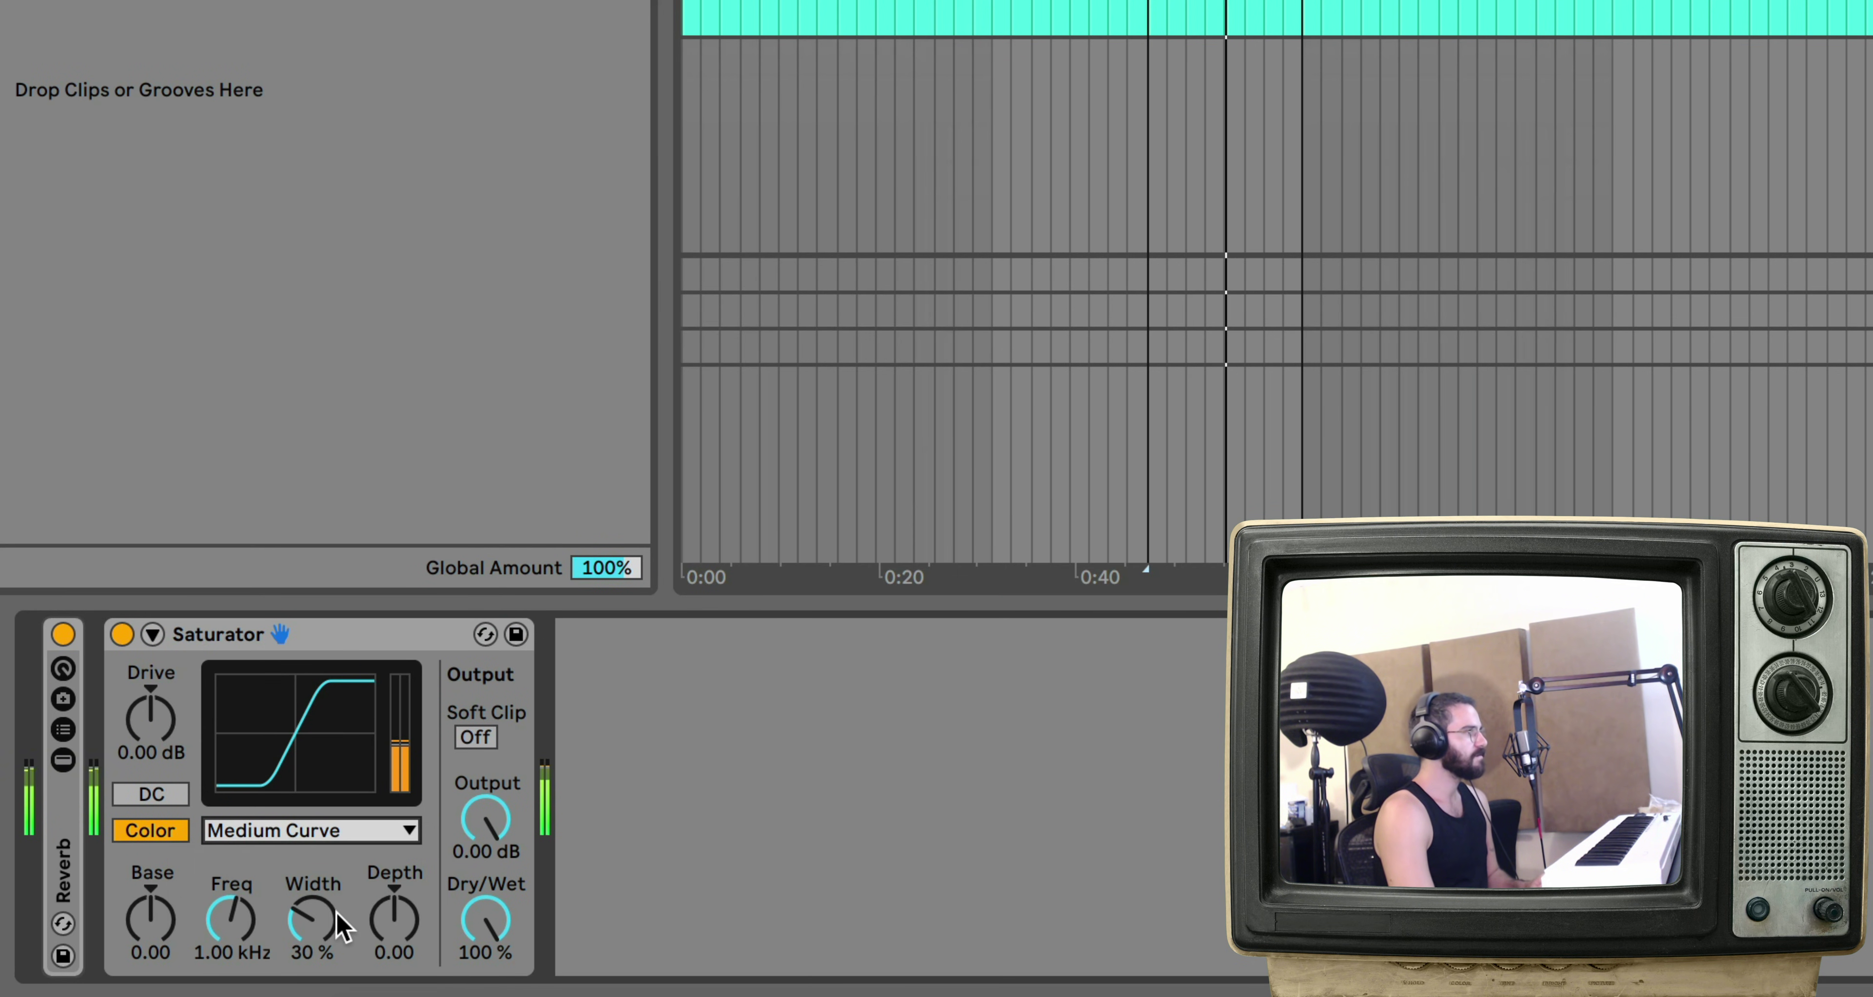
left_click(160, 924)
left_click_drag(160, 924, 160, 986)
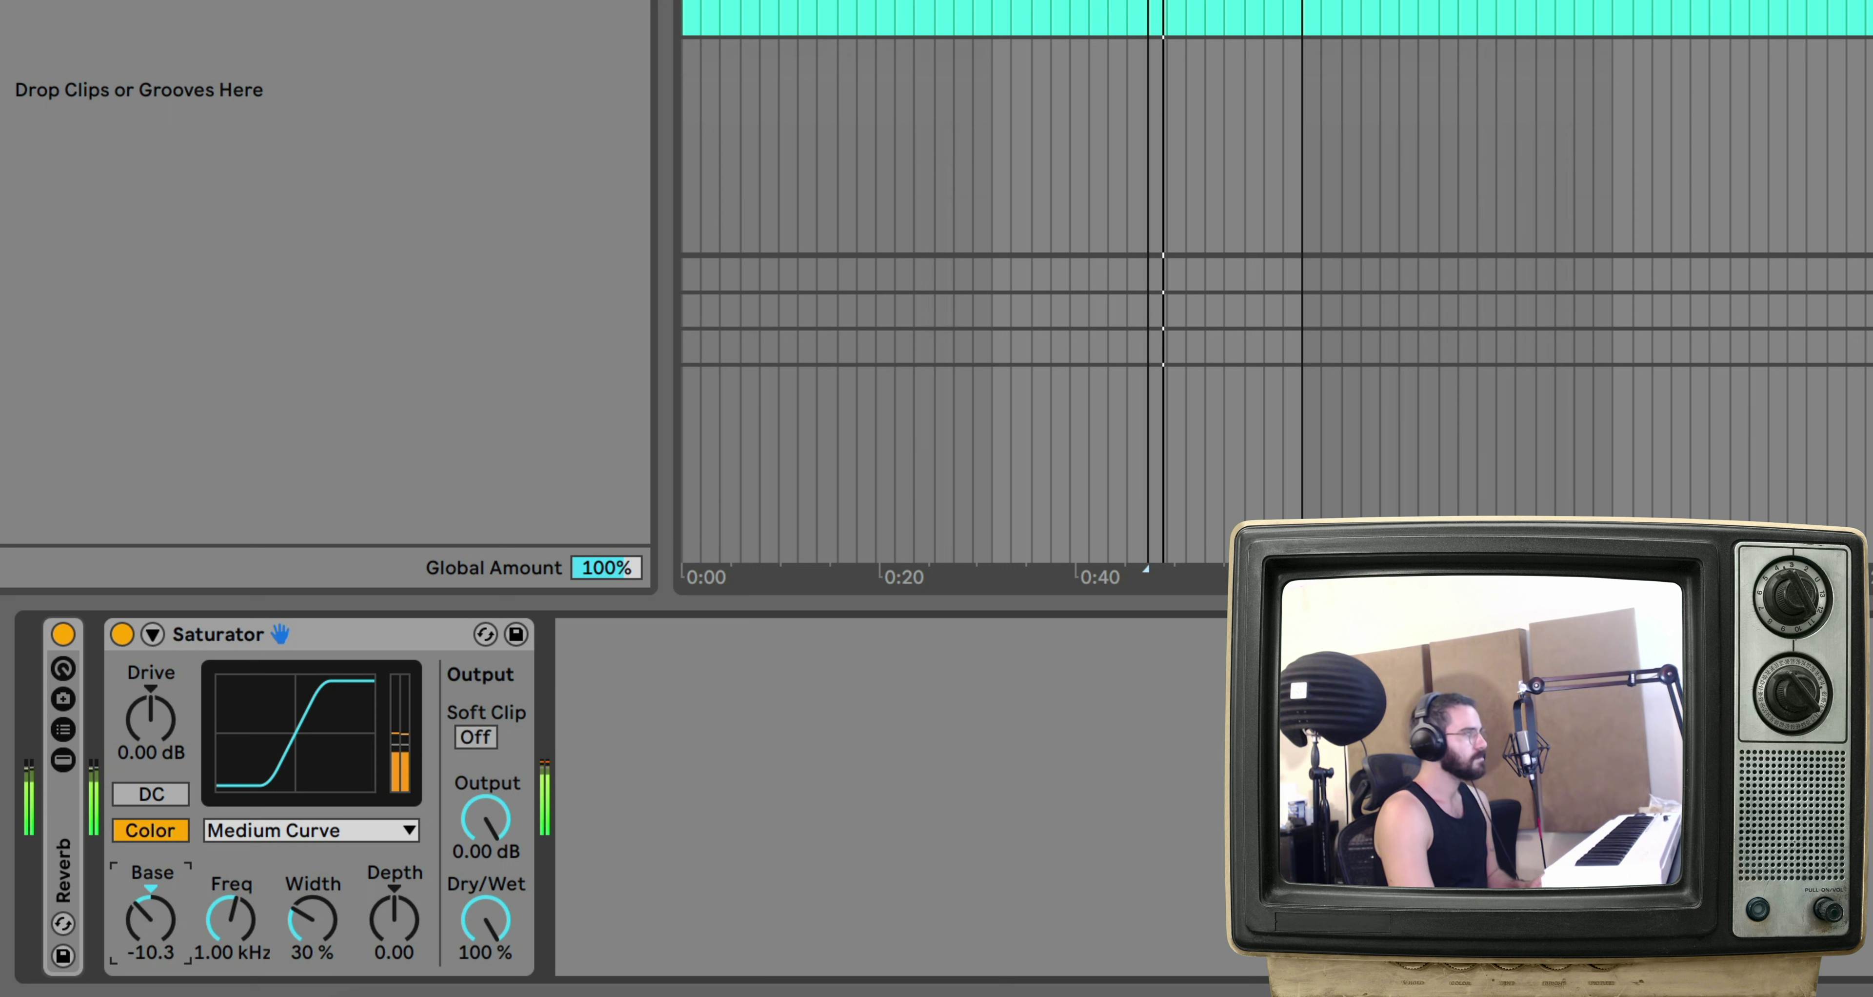
Step: Lower the Saturator Output to -4.57 dB and compare it bypassed and active
left_click(486, 819)
left_click_drag(485, 819, 486, 832)
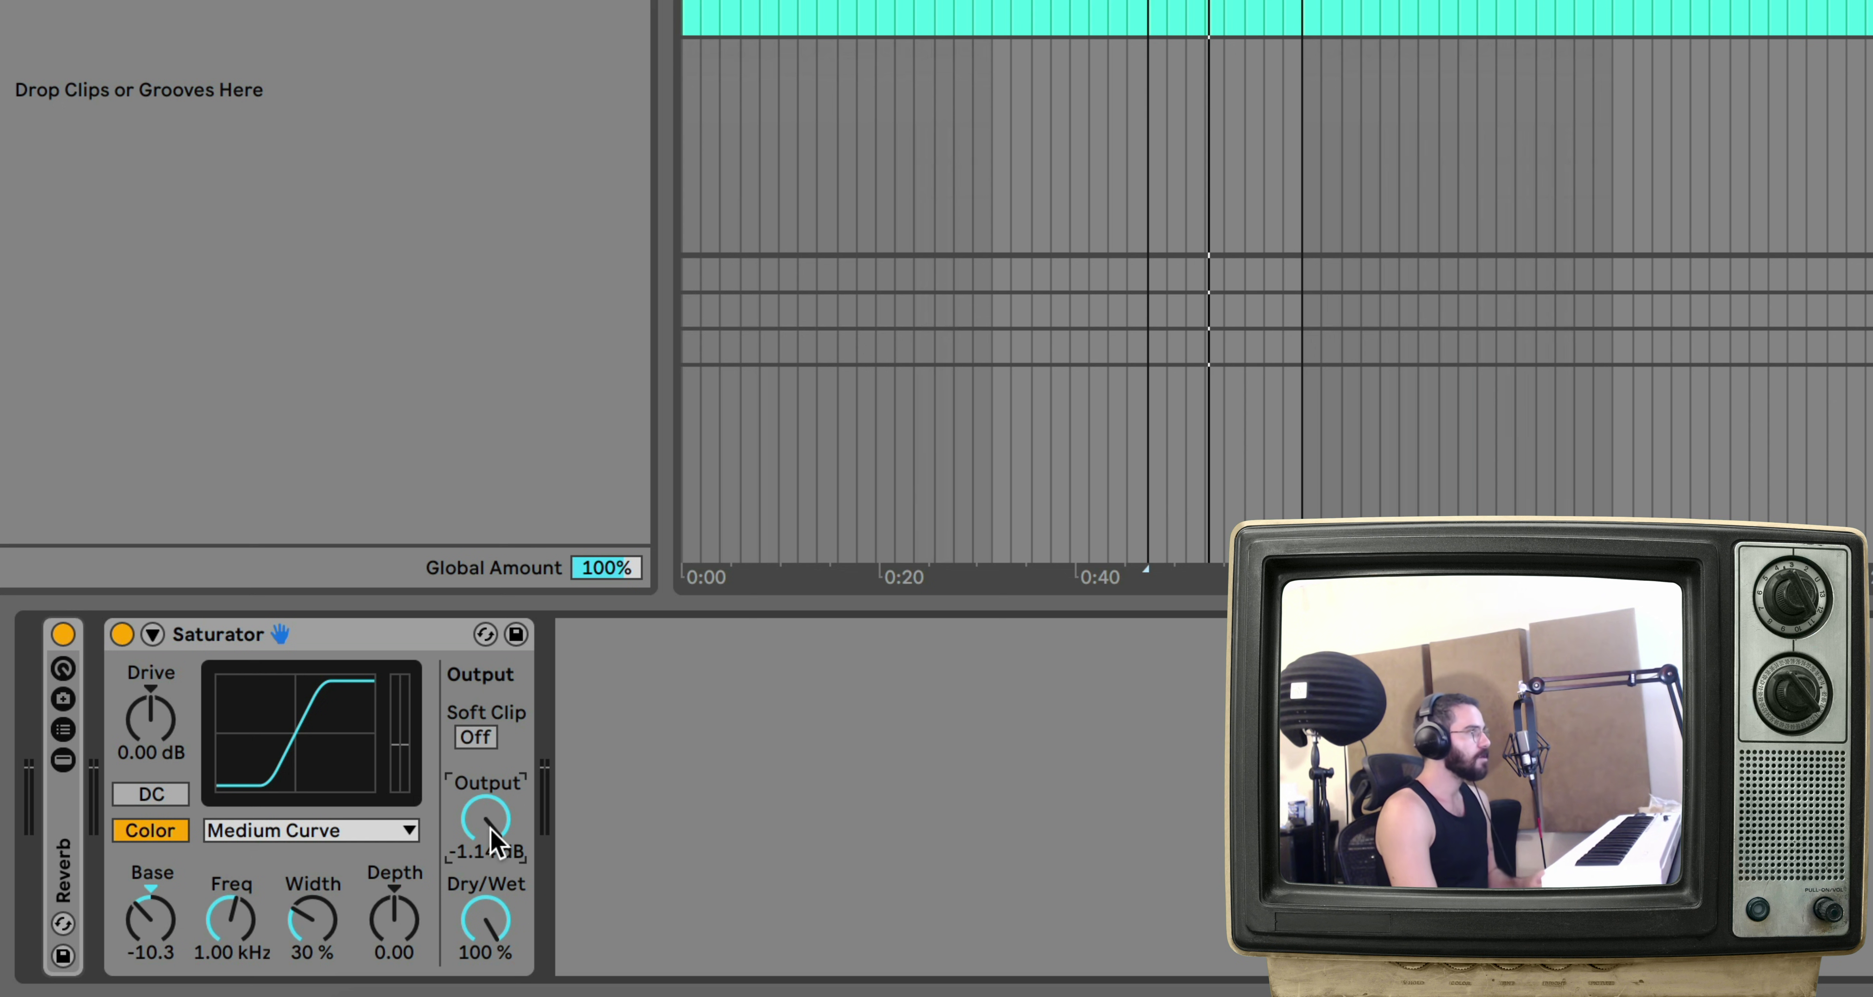
left_click_drag(490, 830, 491, 844)
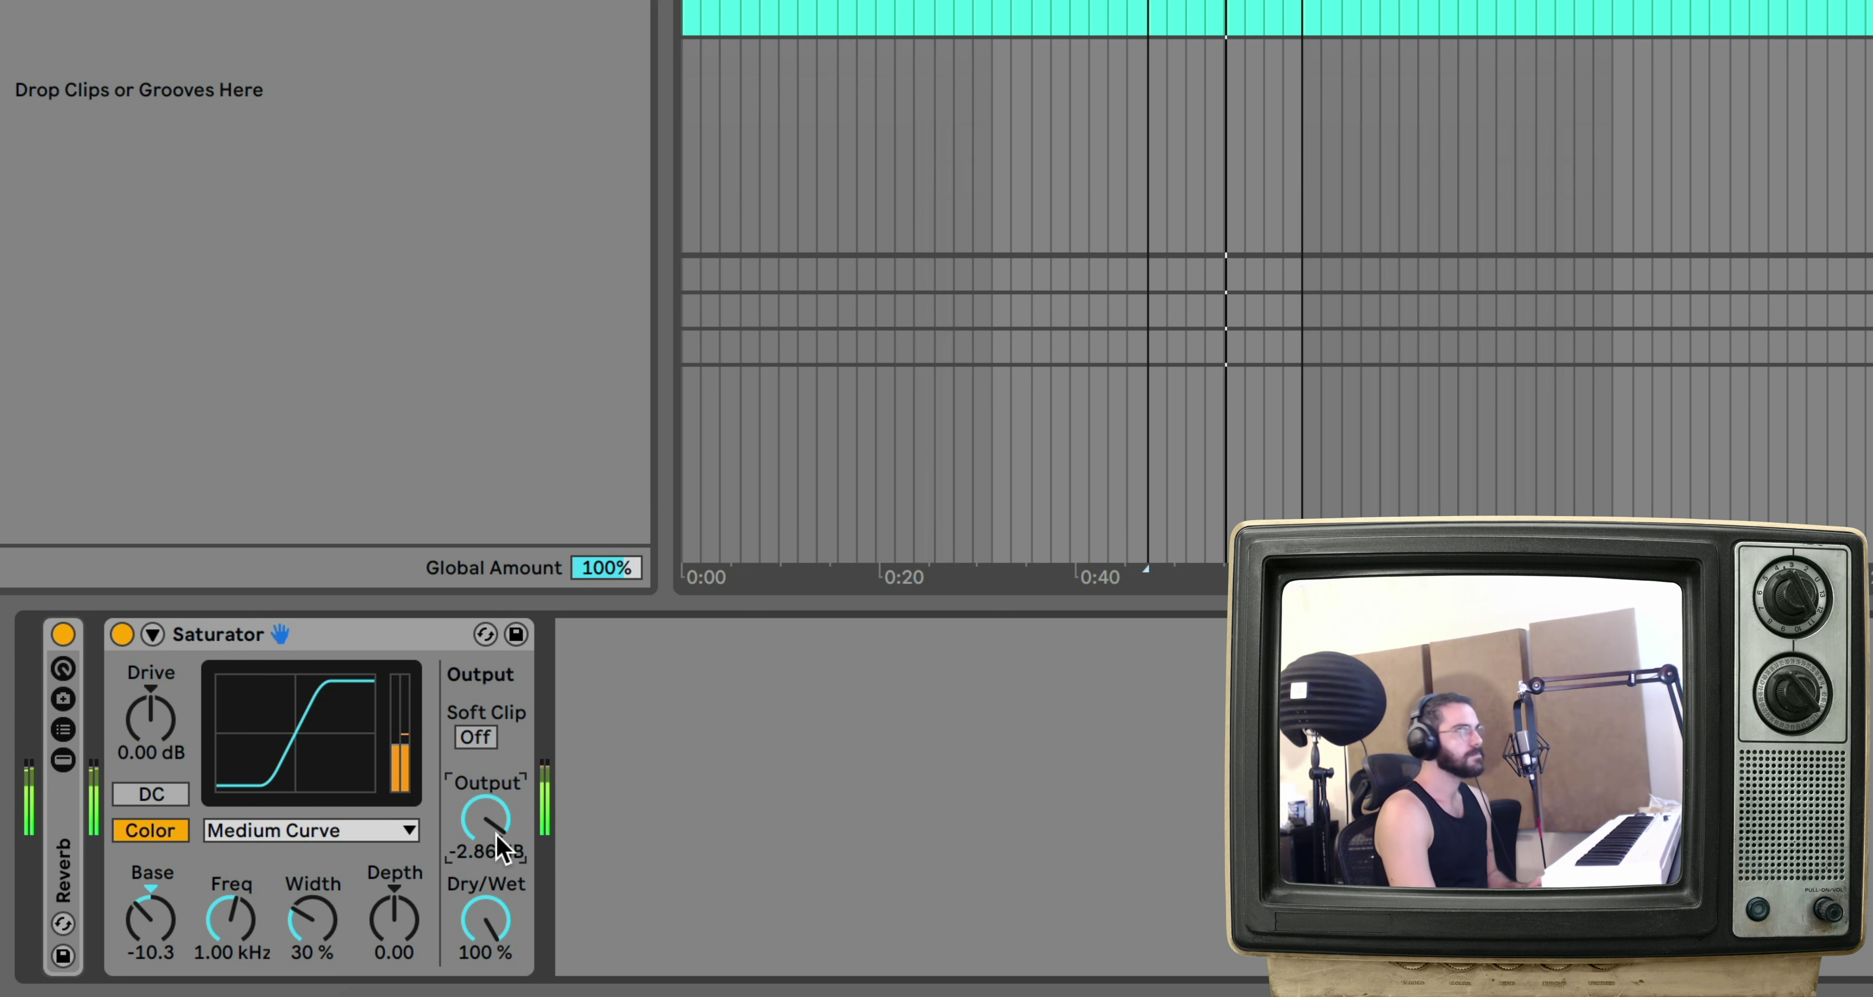
left_click_drag(502, 846, 502, 875)
left_click(122, 634)
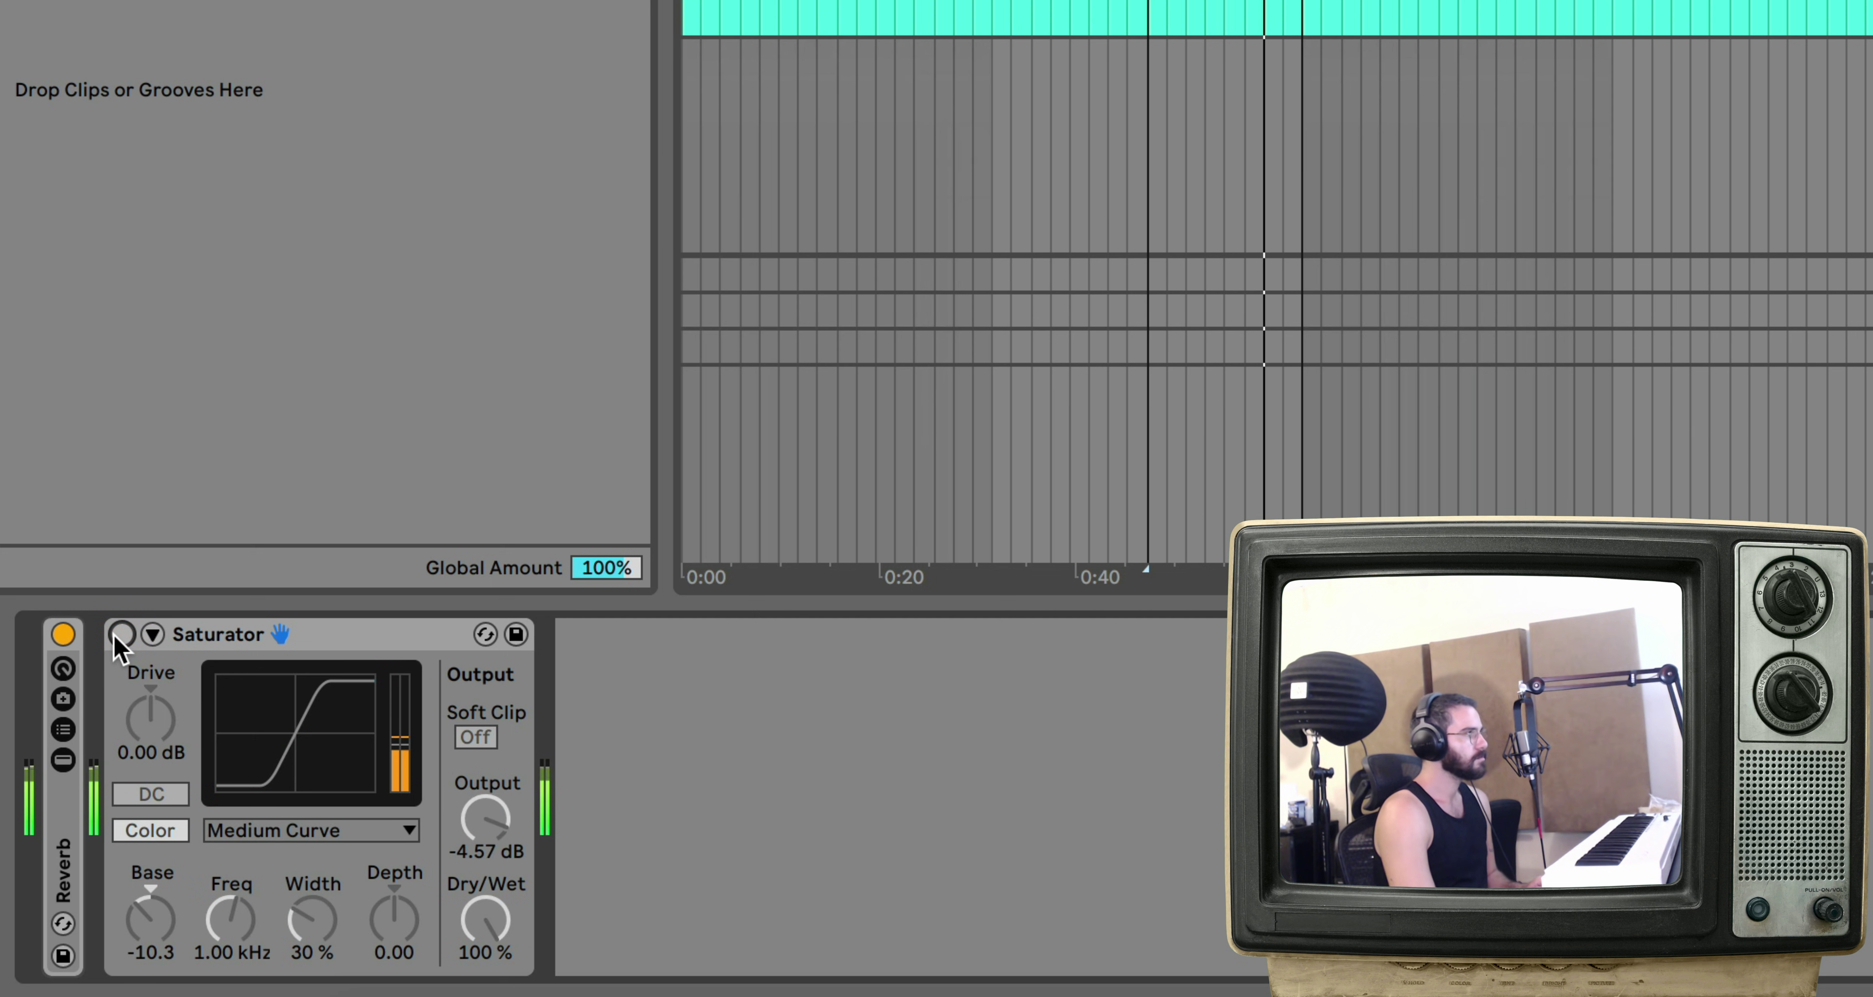
left_click(122, 634)
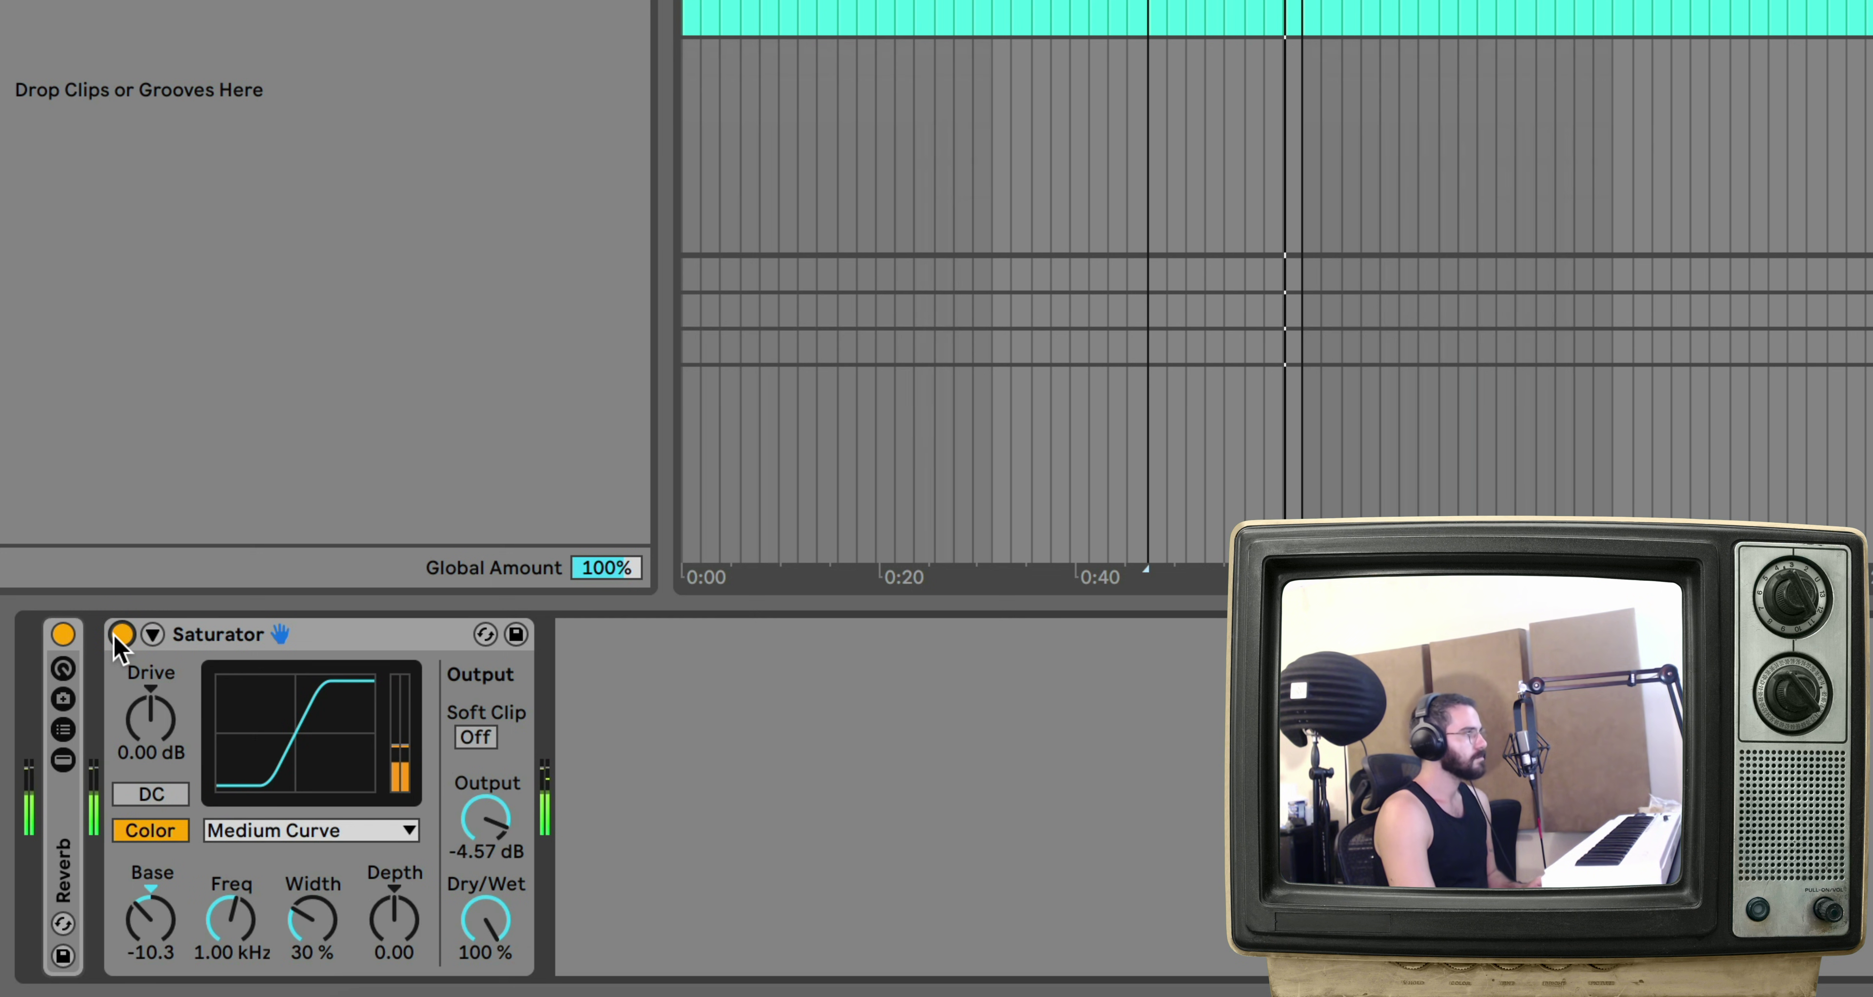
Step: Stop playback, reset the Saturator Output to 0.00 dB and switch Soft Clip on
key("space")
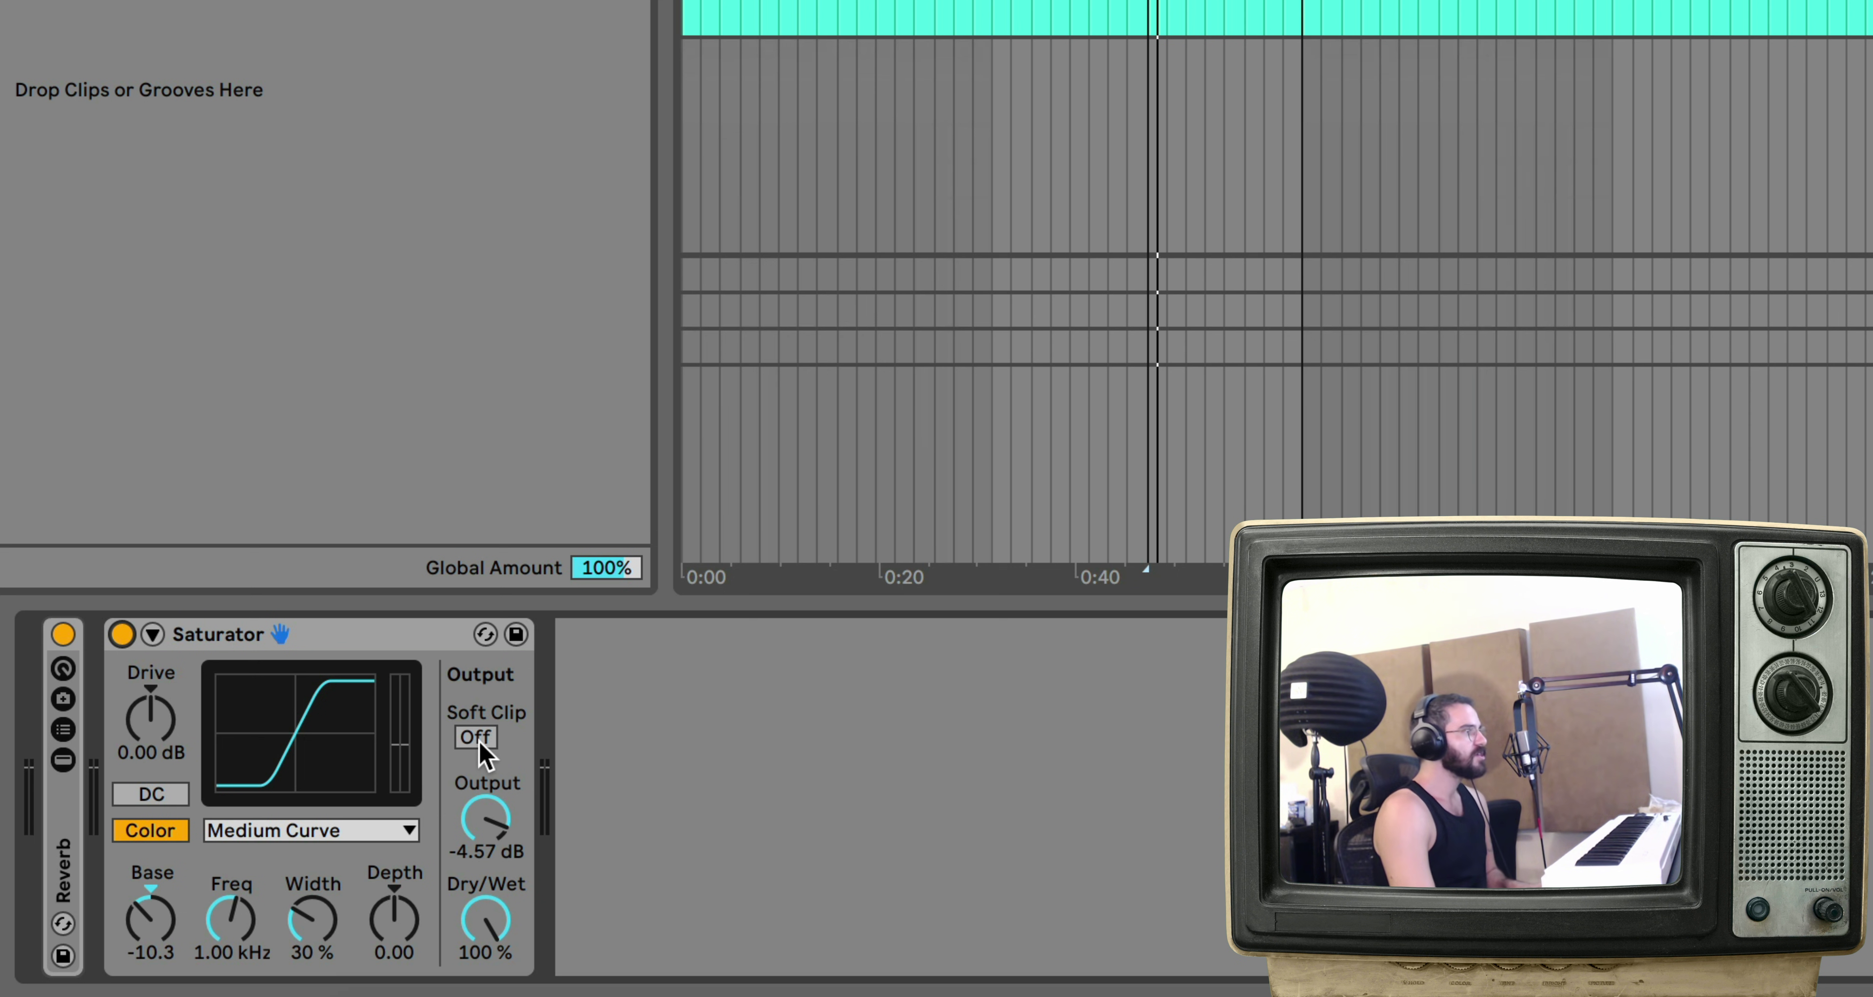
left_click(485, 817)
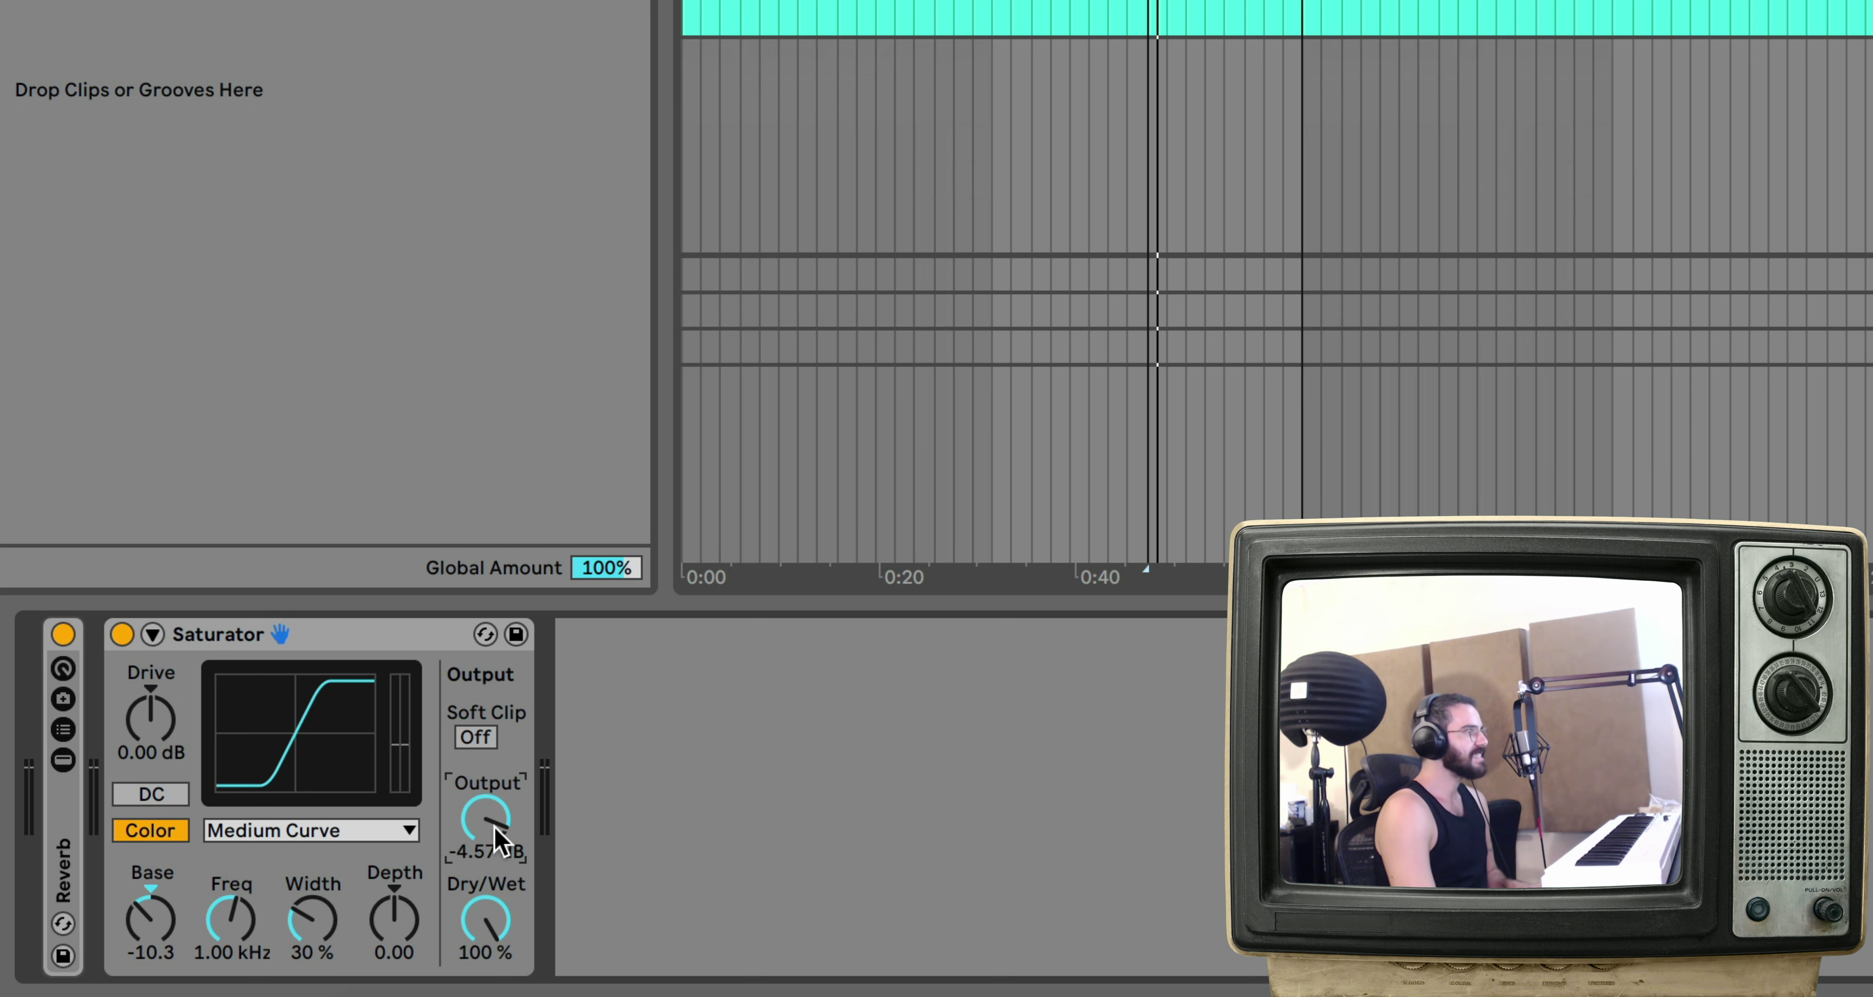
key("Delete")
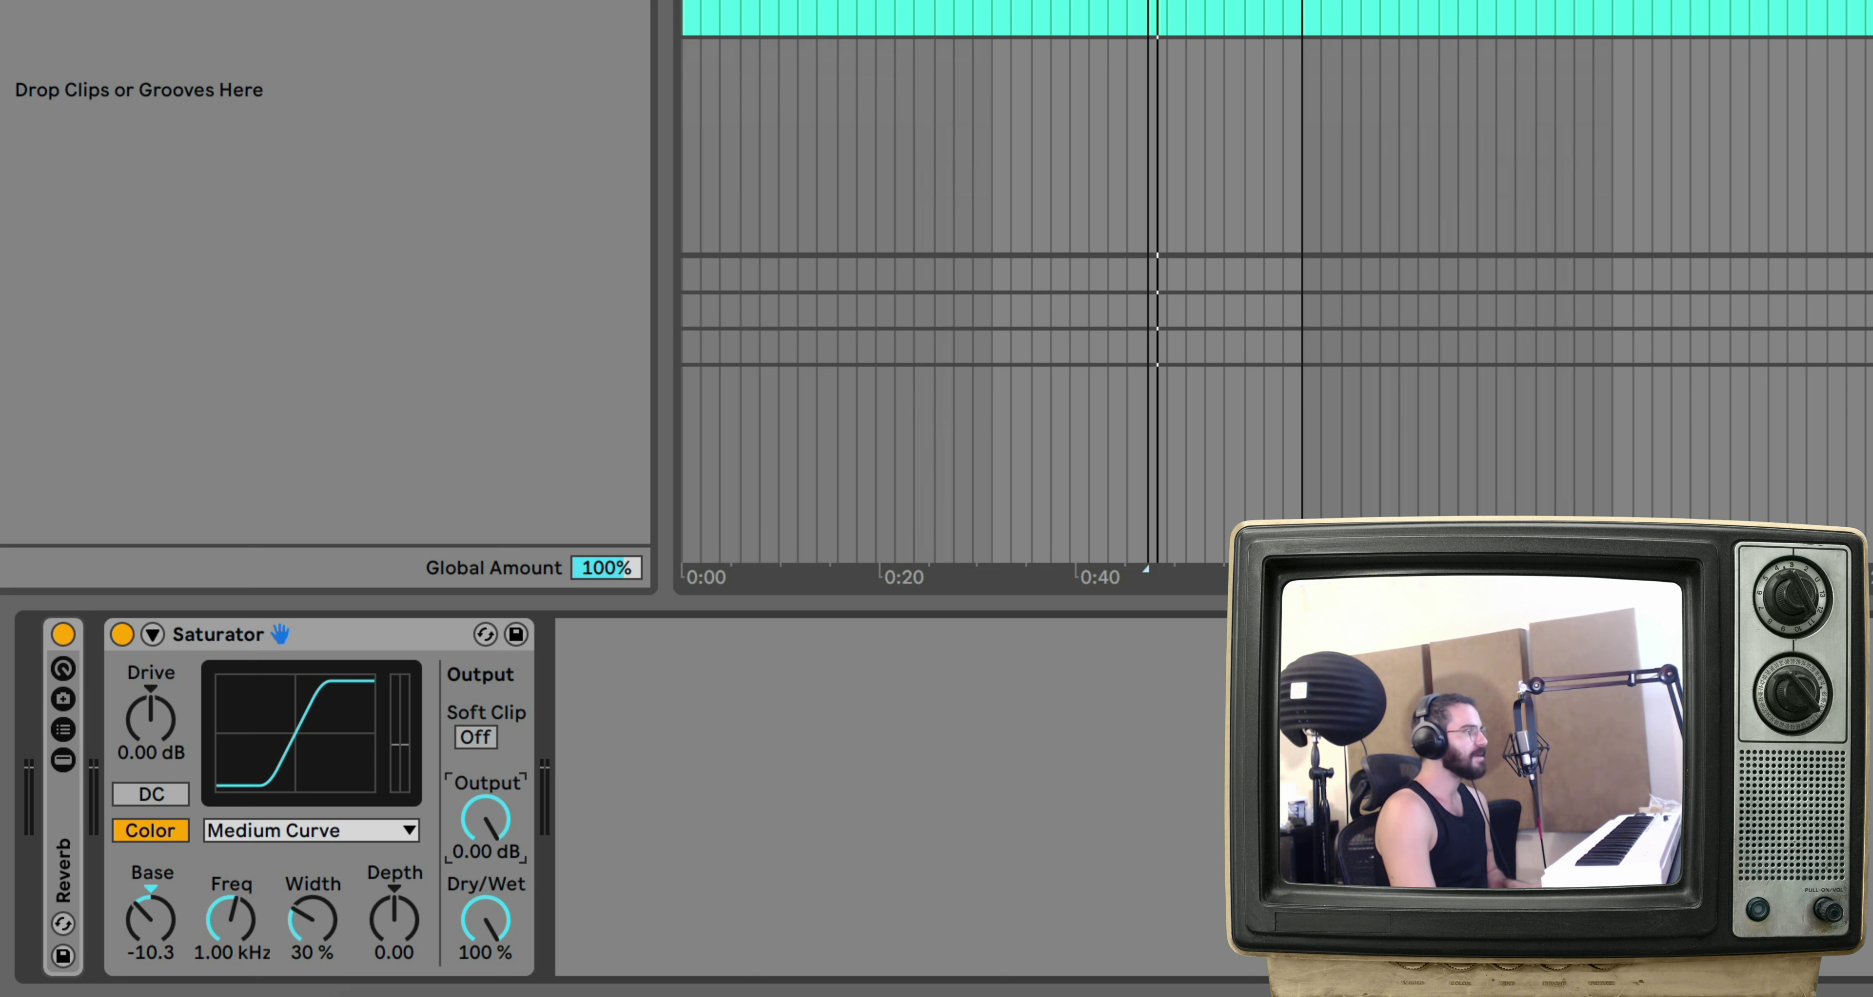
left_click(476, 737)
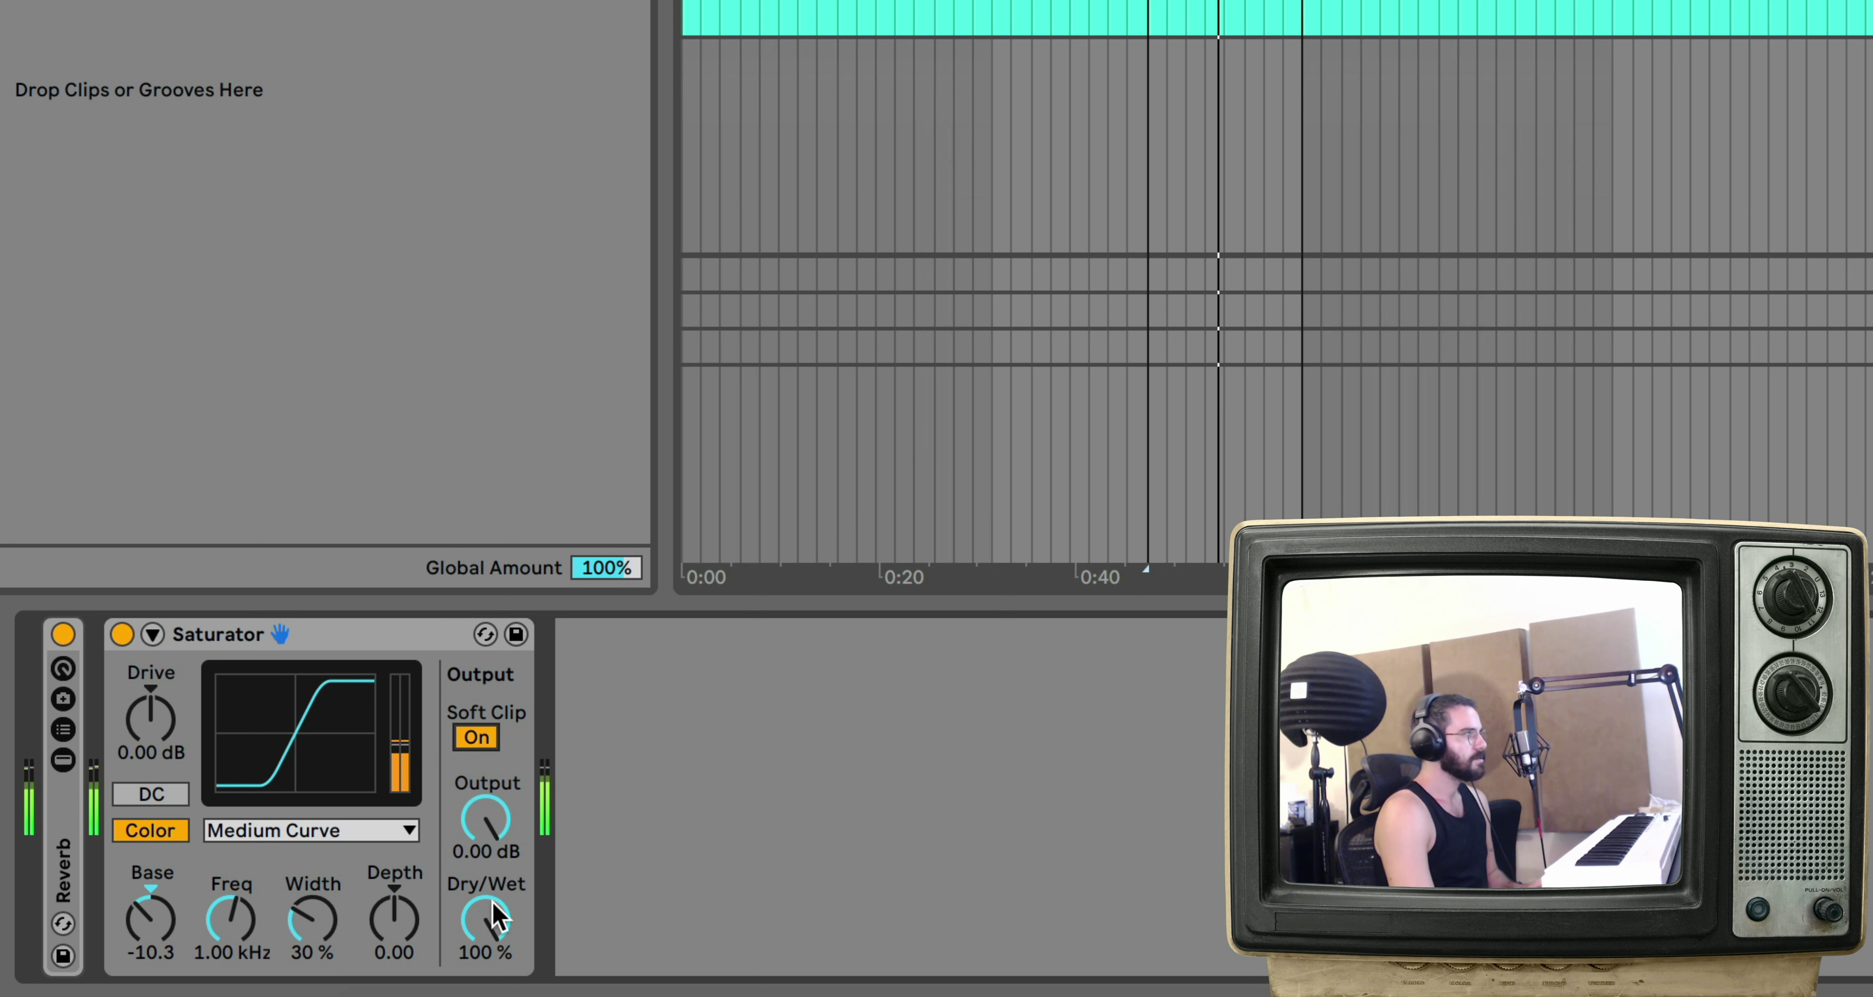
Step: Lower the Saturator Dry/Wet to 77.0% during playback, then show and hide its Waveshaper parameters
left_click(487, 924)
left_click_drag(487, 925, 487, 920)
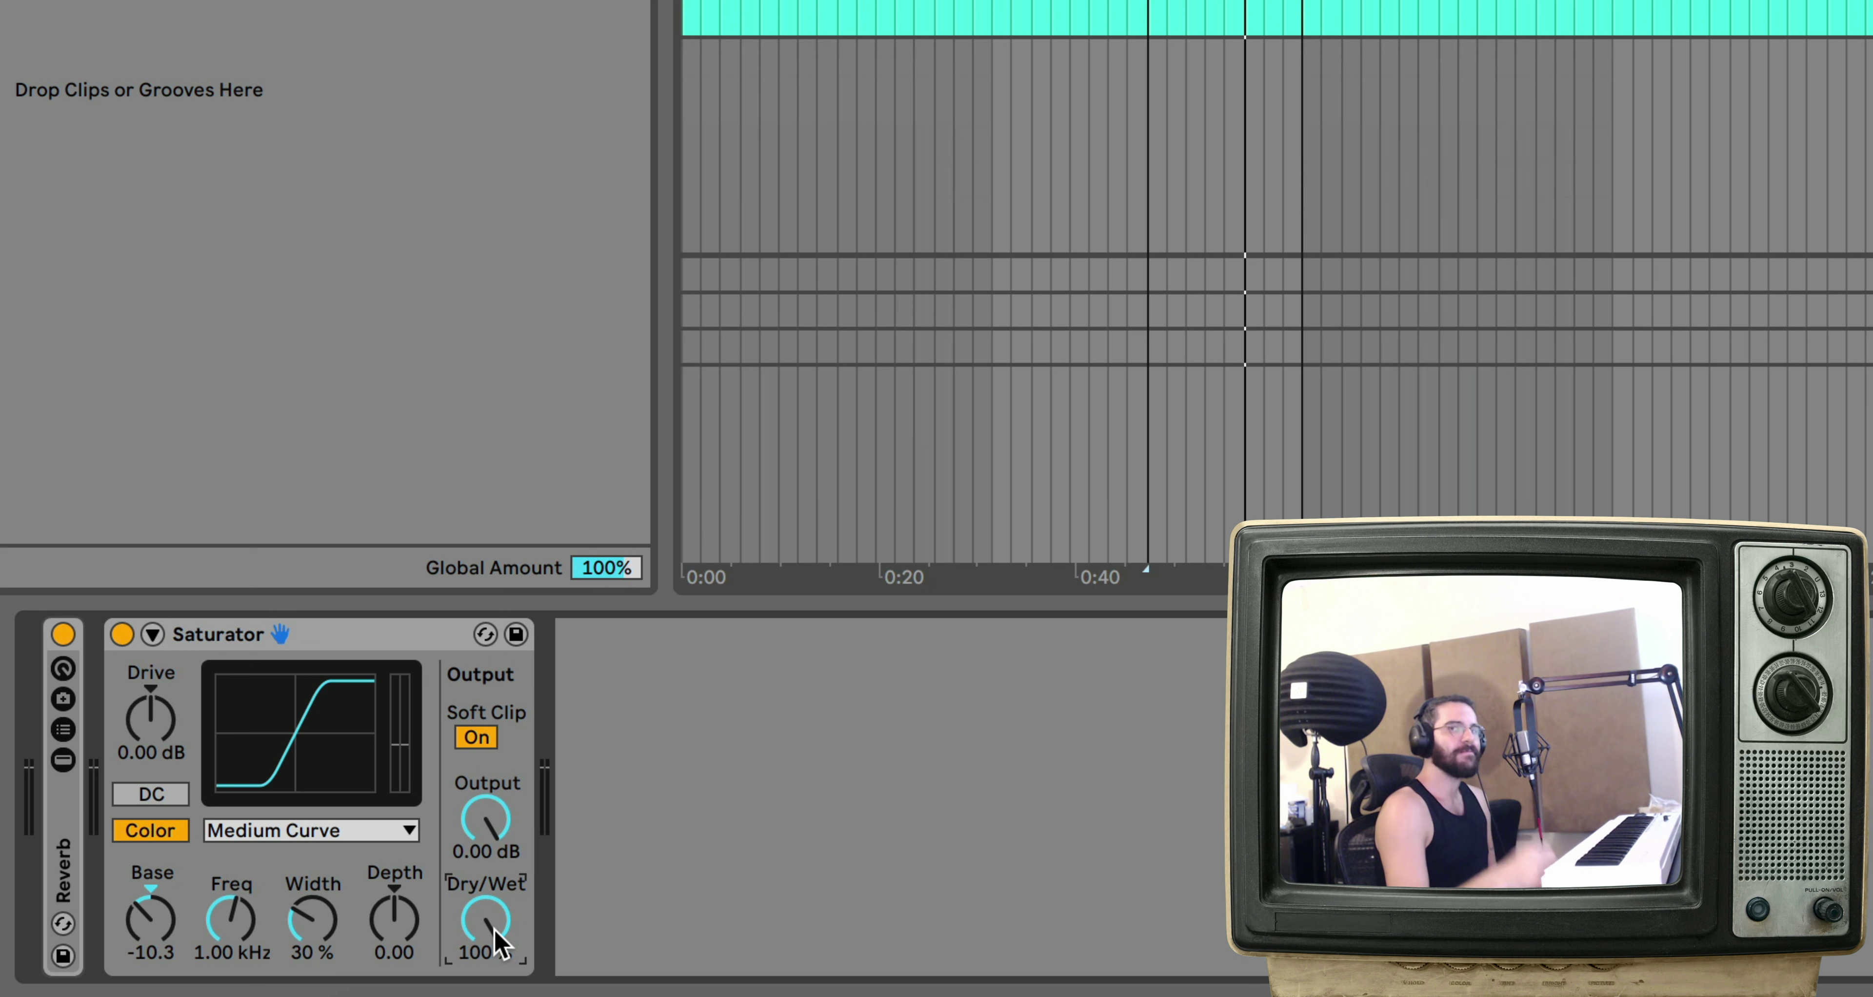
key("space")
left_click_drag(493, 927, 493, 972)
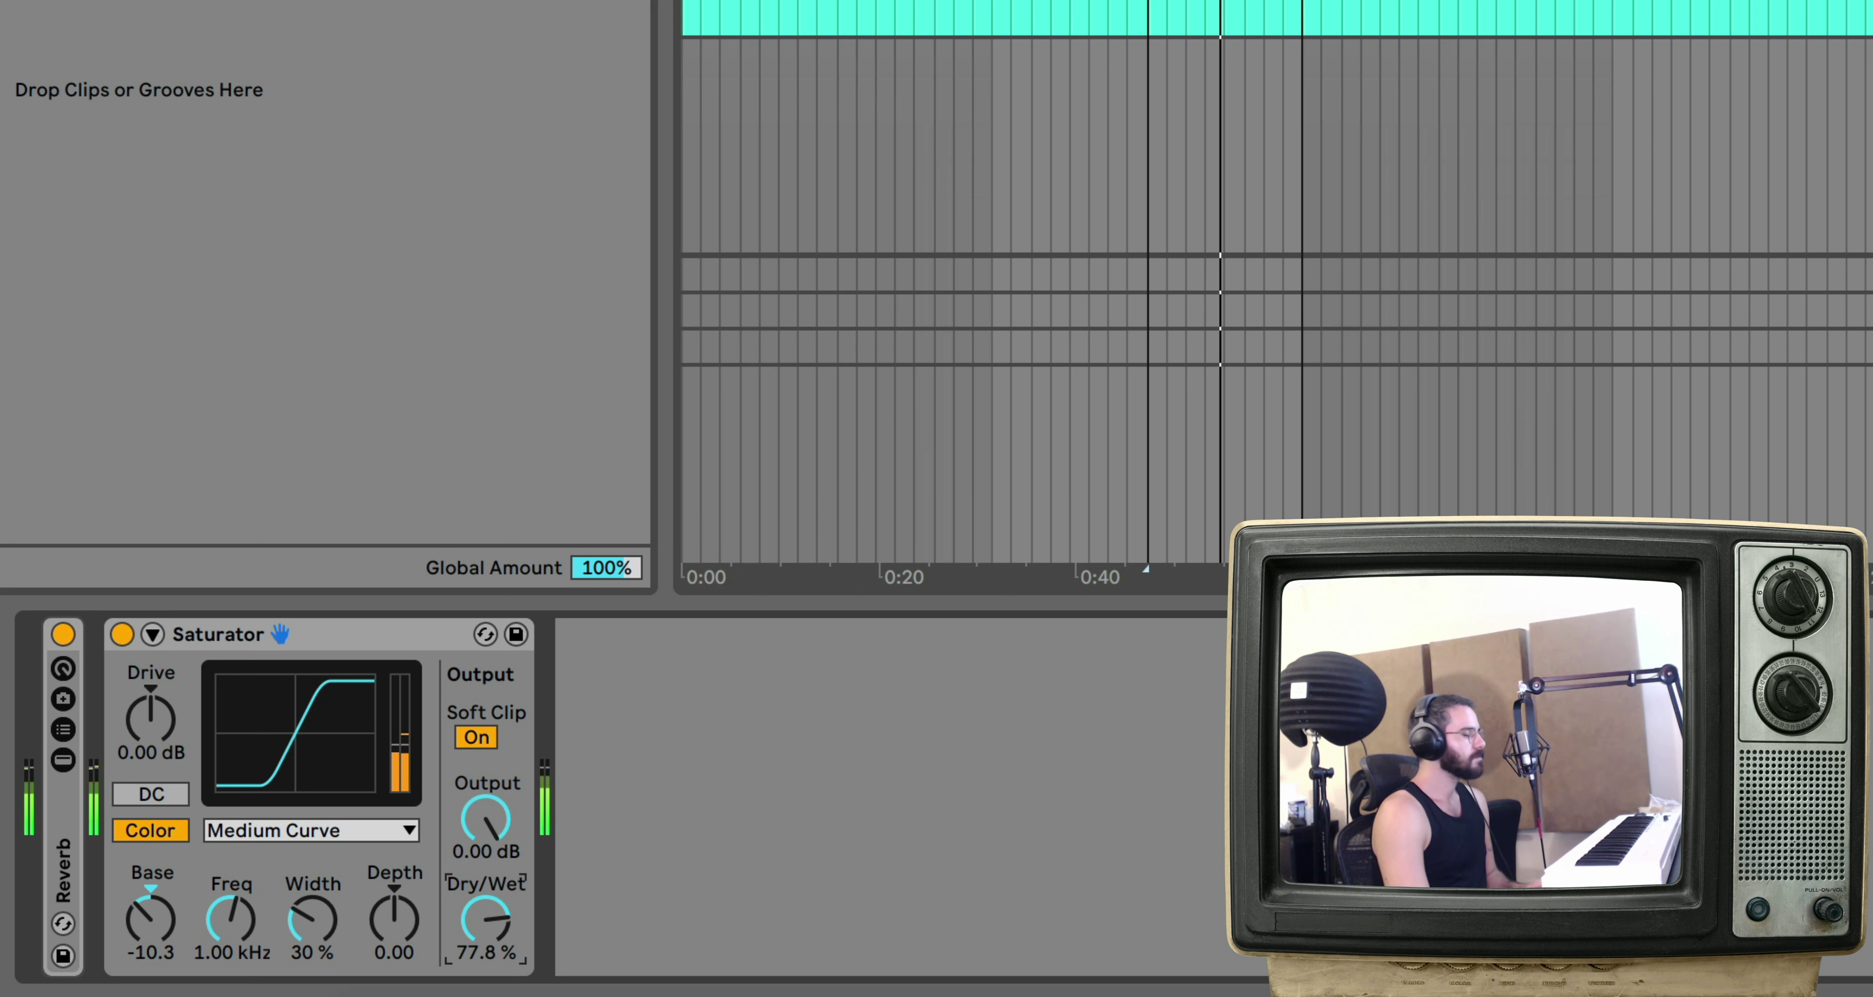
left_click_drag(493, 972, 493, 973)
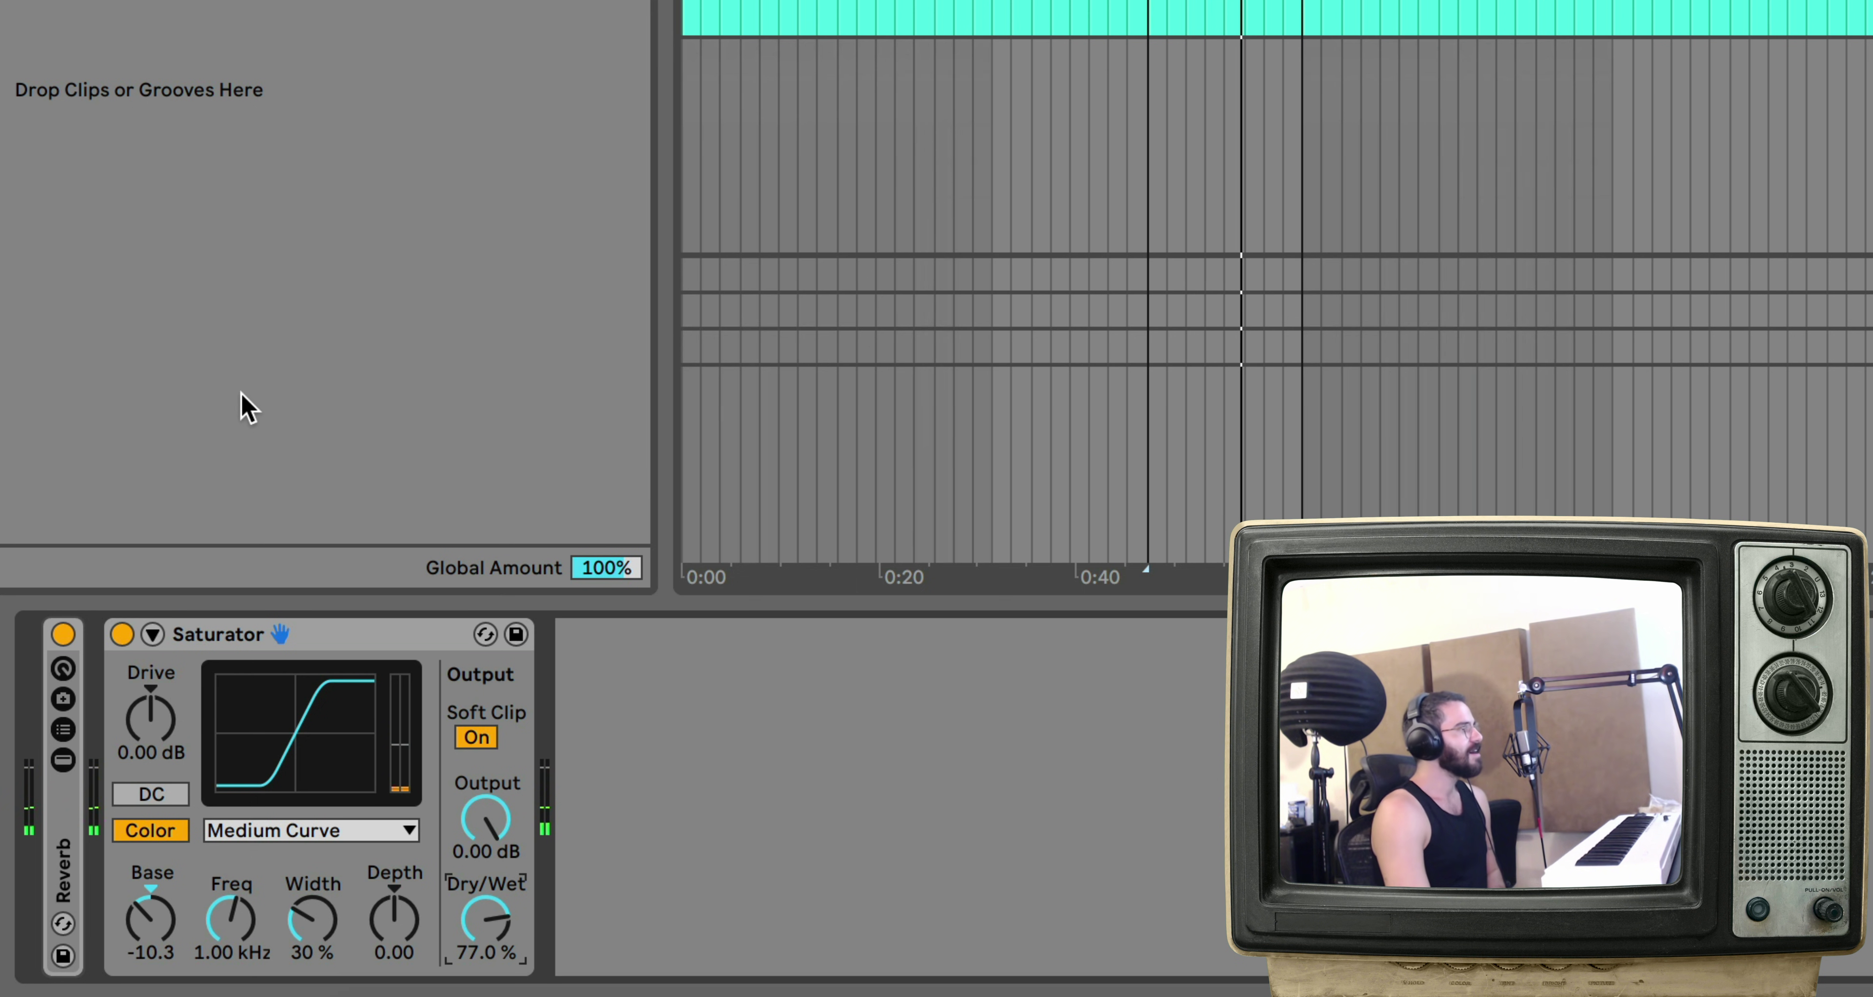
left_click(230, 635)
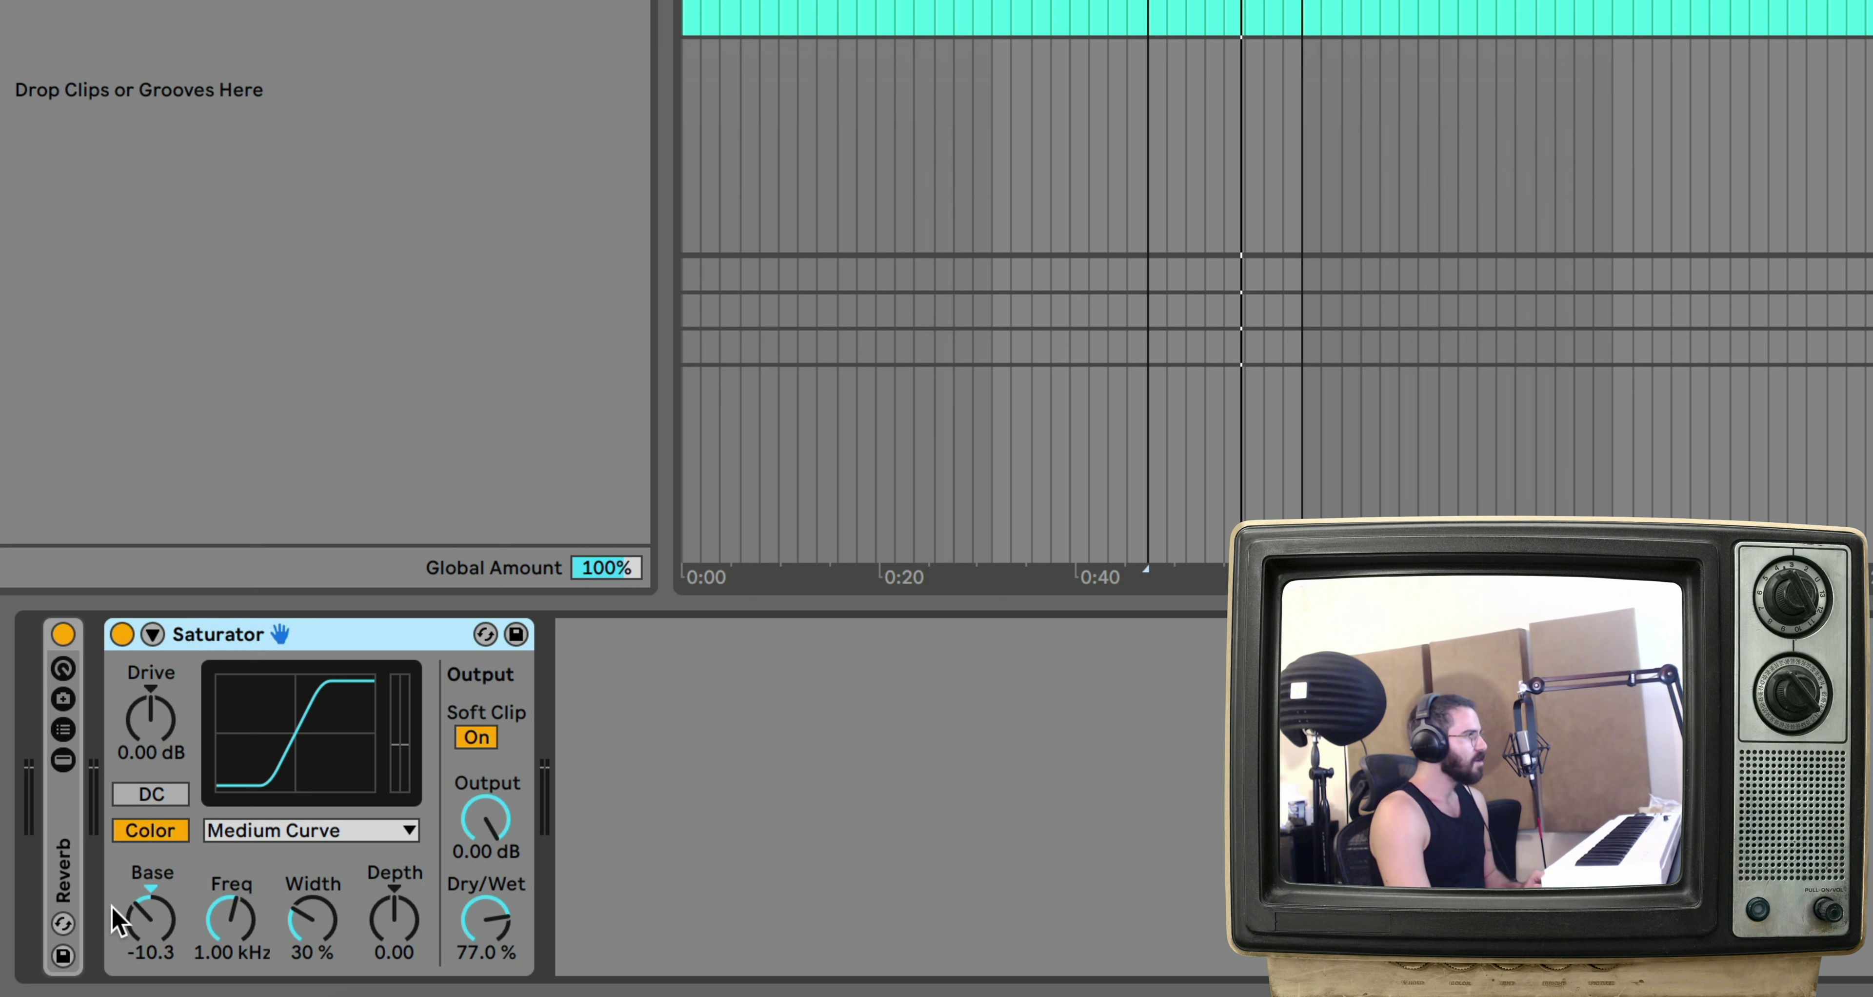
left_click(152, 635)
left_click(152, 635)
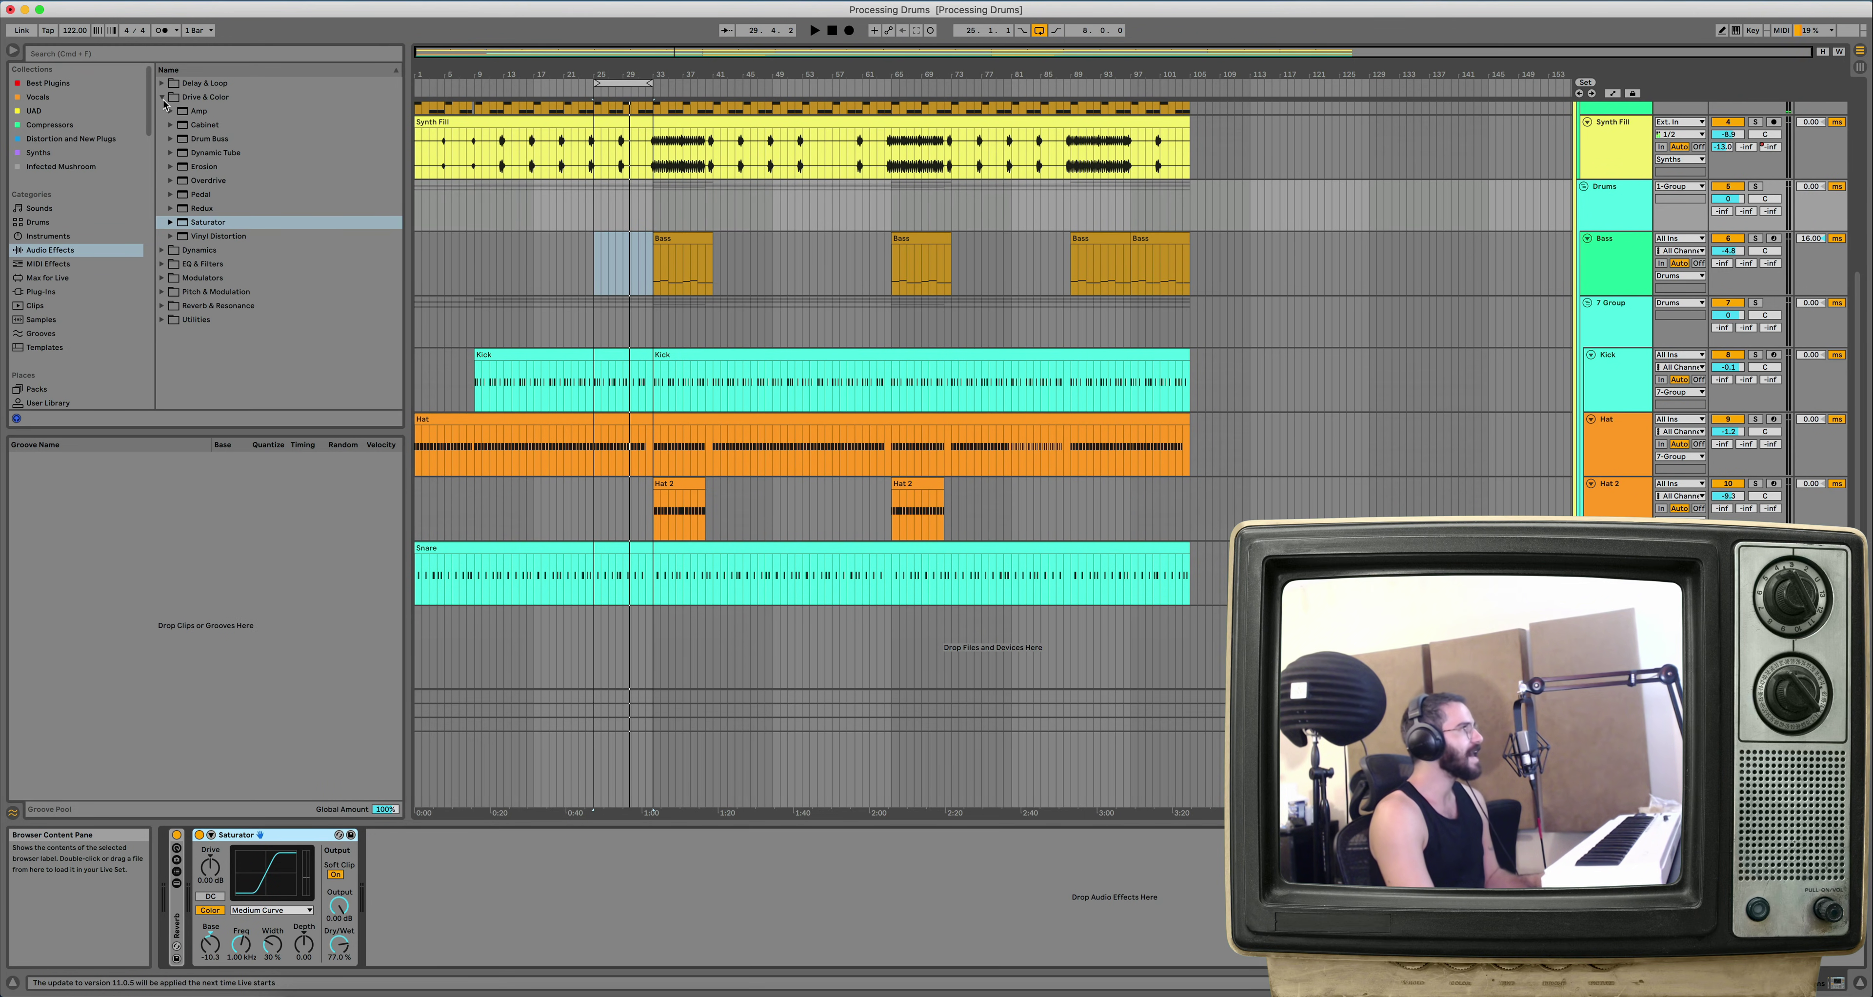
Step: Add a Glue Compressor from Audio Effects > Dynamics right after the Saturator
left_click(162, 98)
left_click(162, 112)
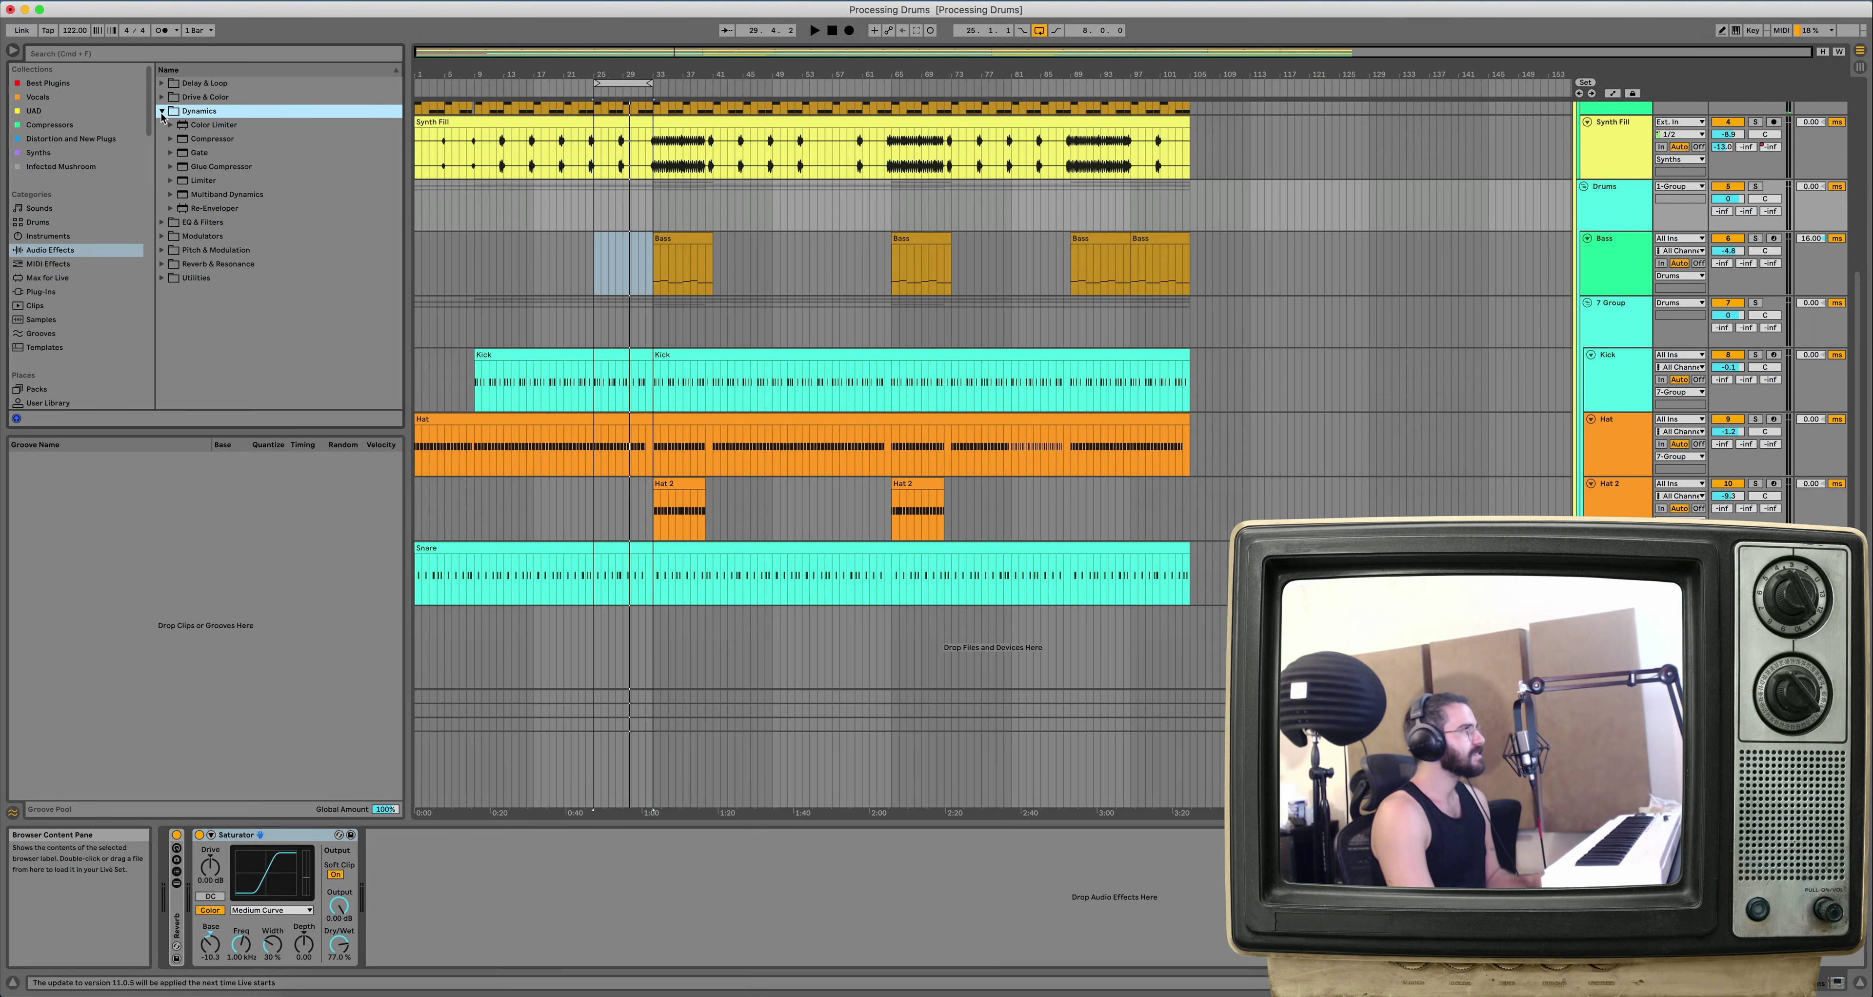
left_click(187, 168)
left_click_drag(549, 849, 549, 850)
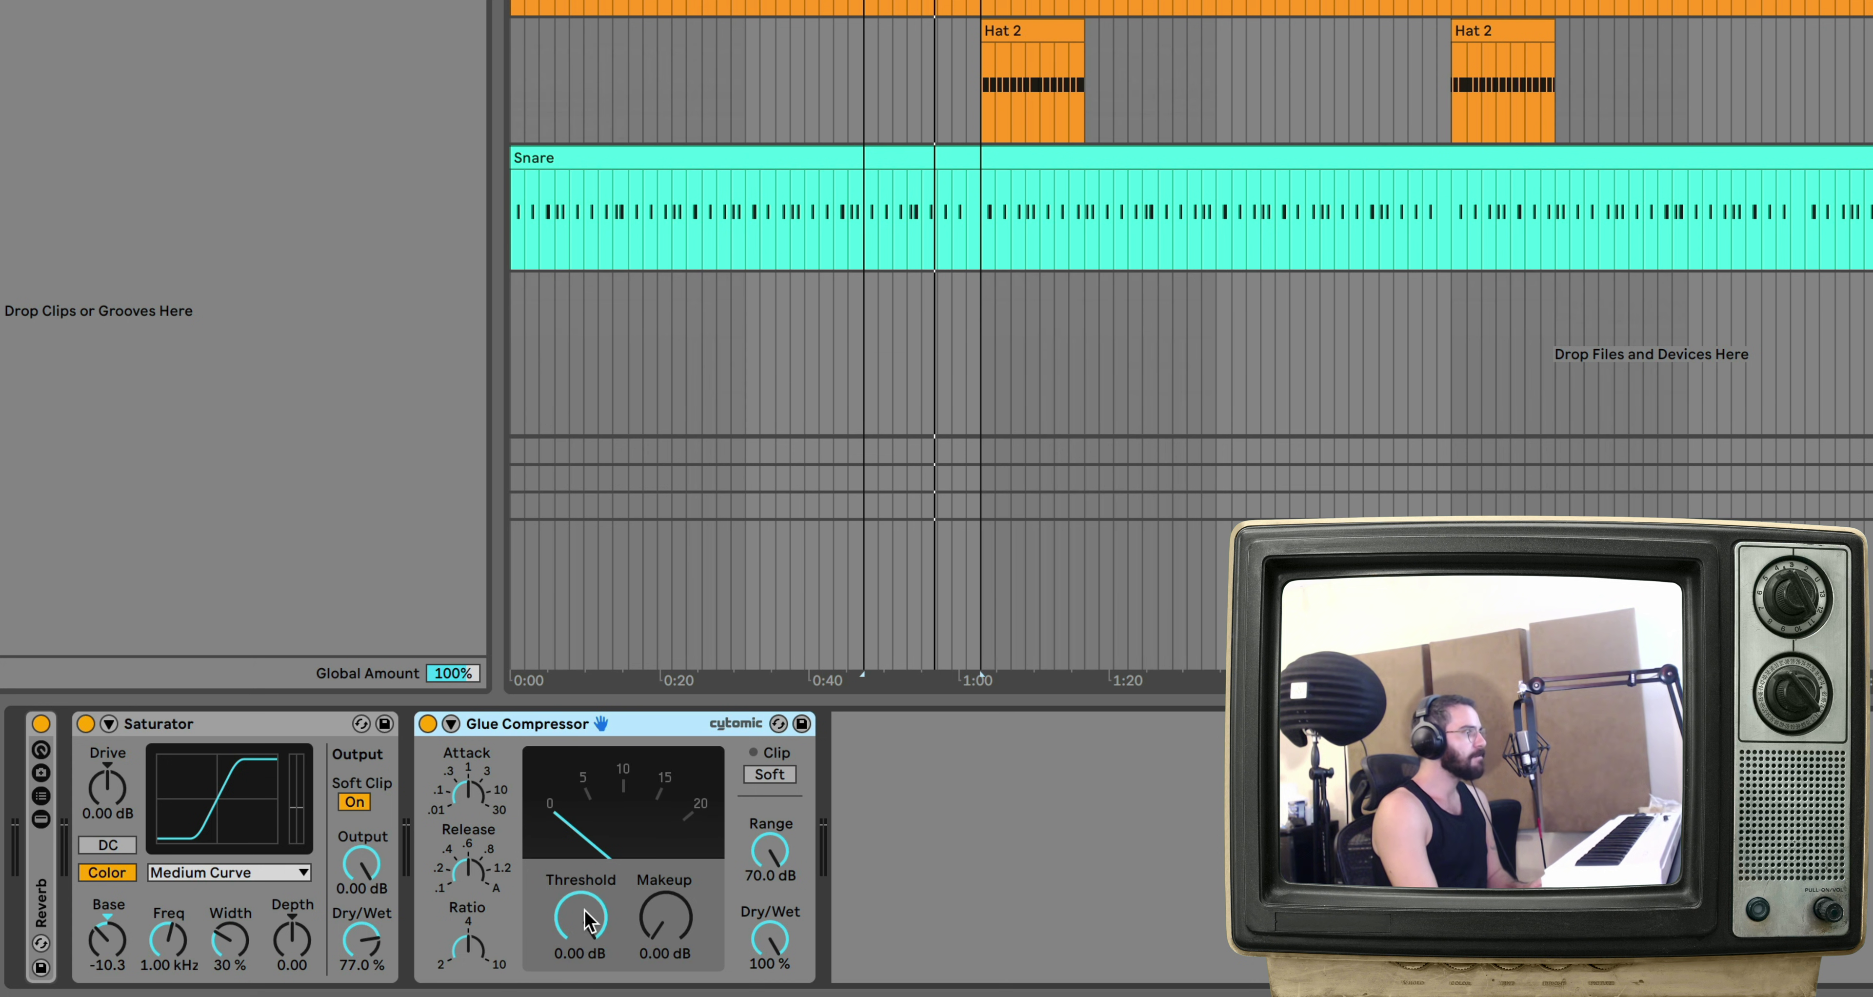
Step: During playback, lower the Glue Compressor threshold to -10.5 dB, comparing with bypass on and off
key("space")
left_click_drag(586, 927, 585, 962)
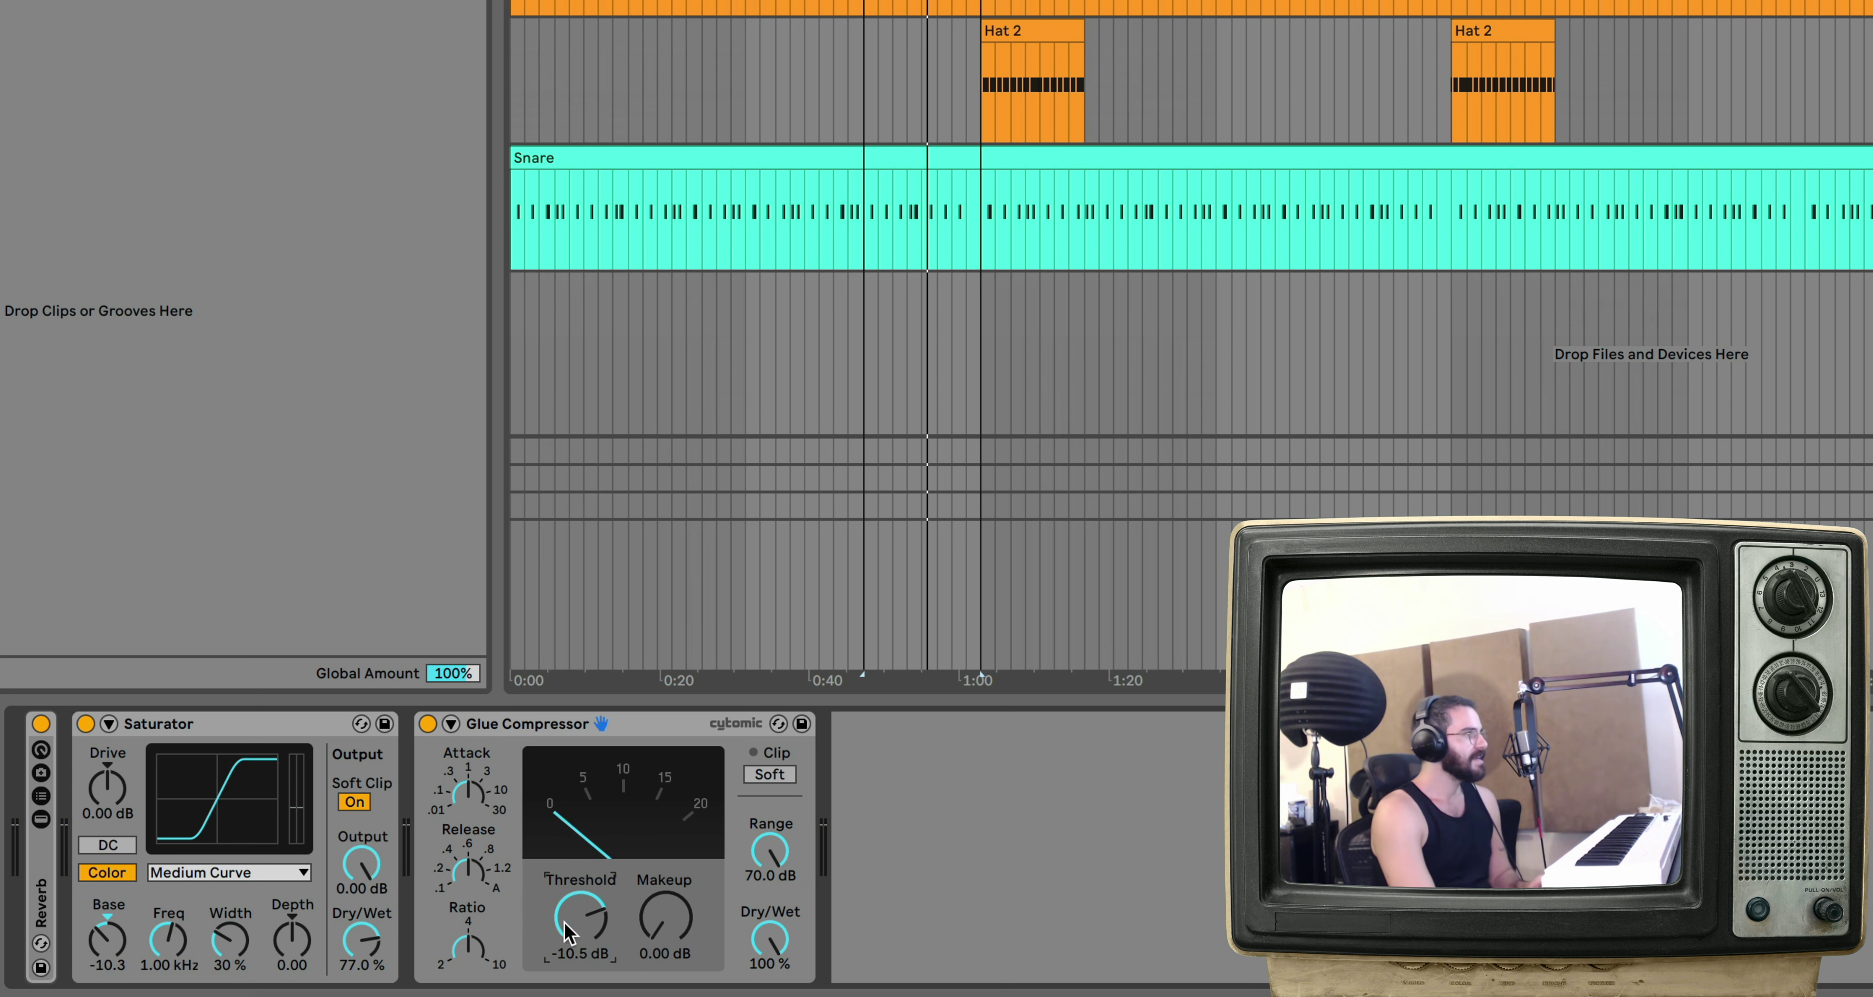
left_click(428, 724)
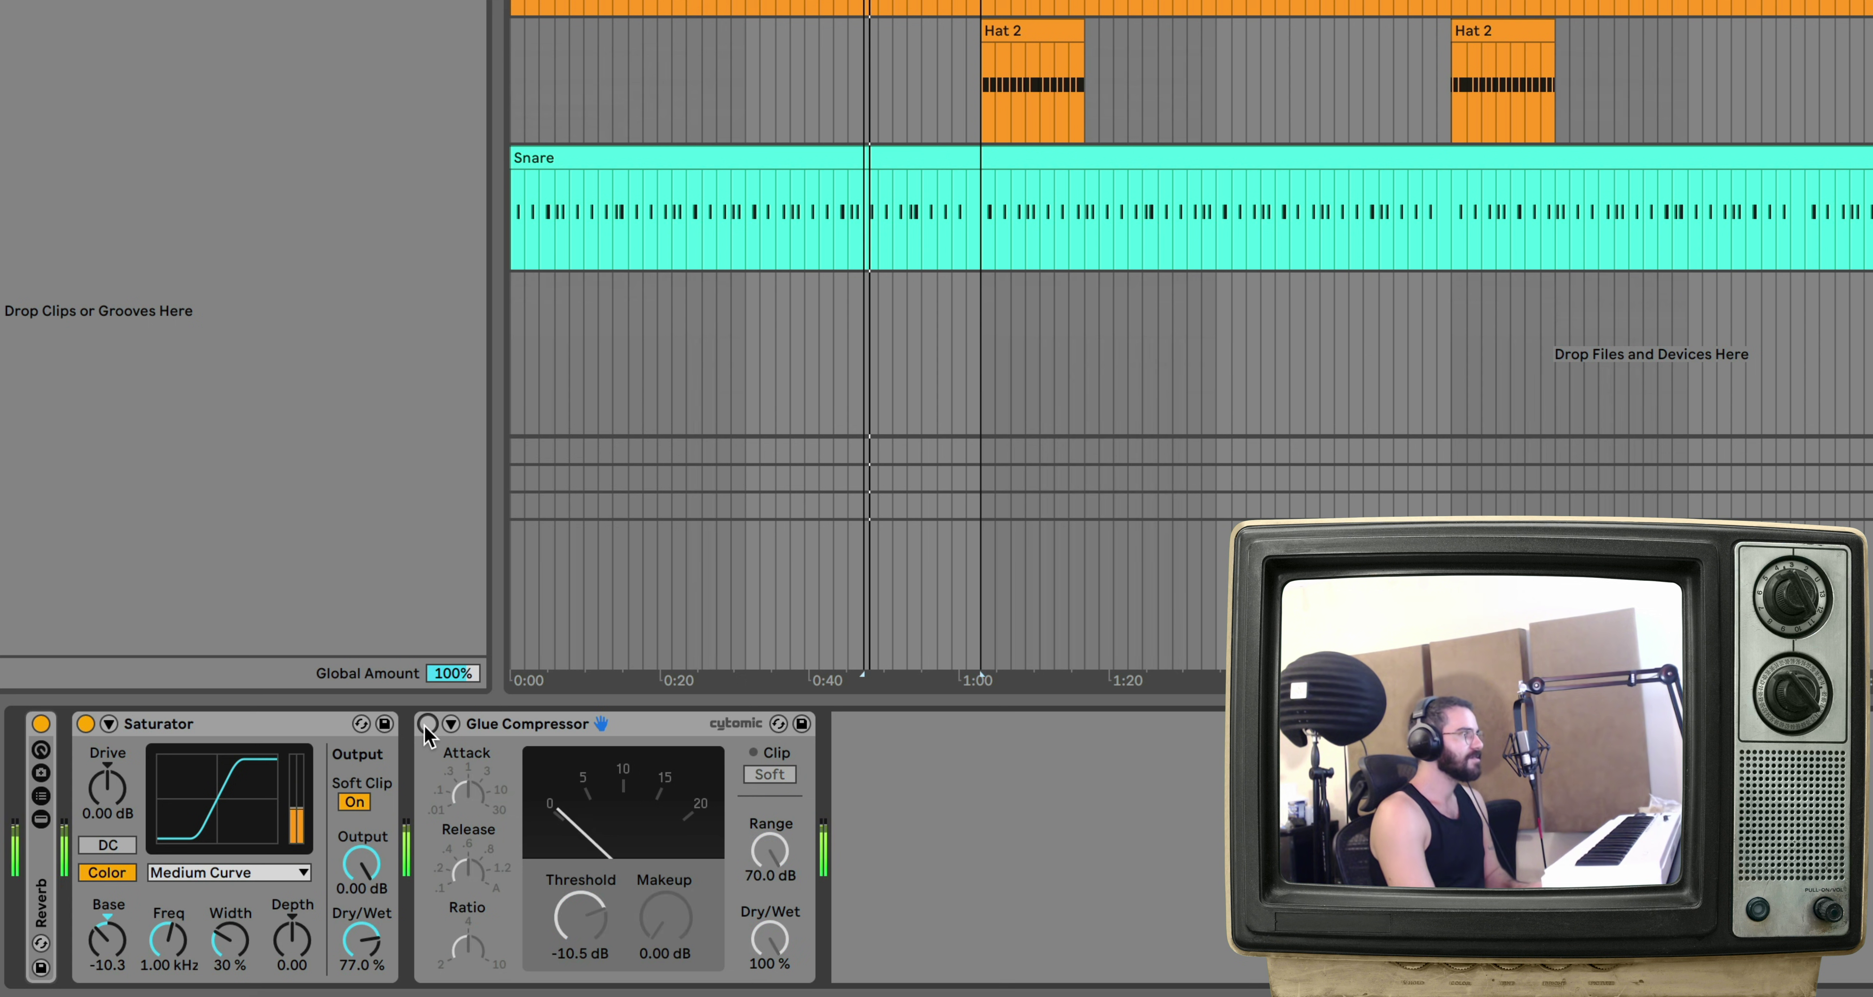
left_click(428, 724)
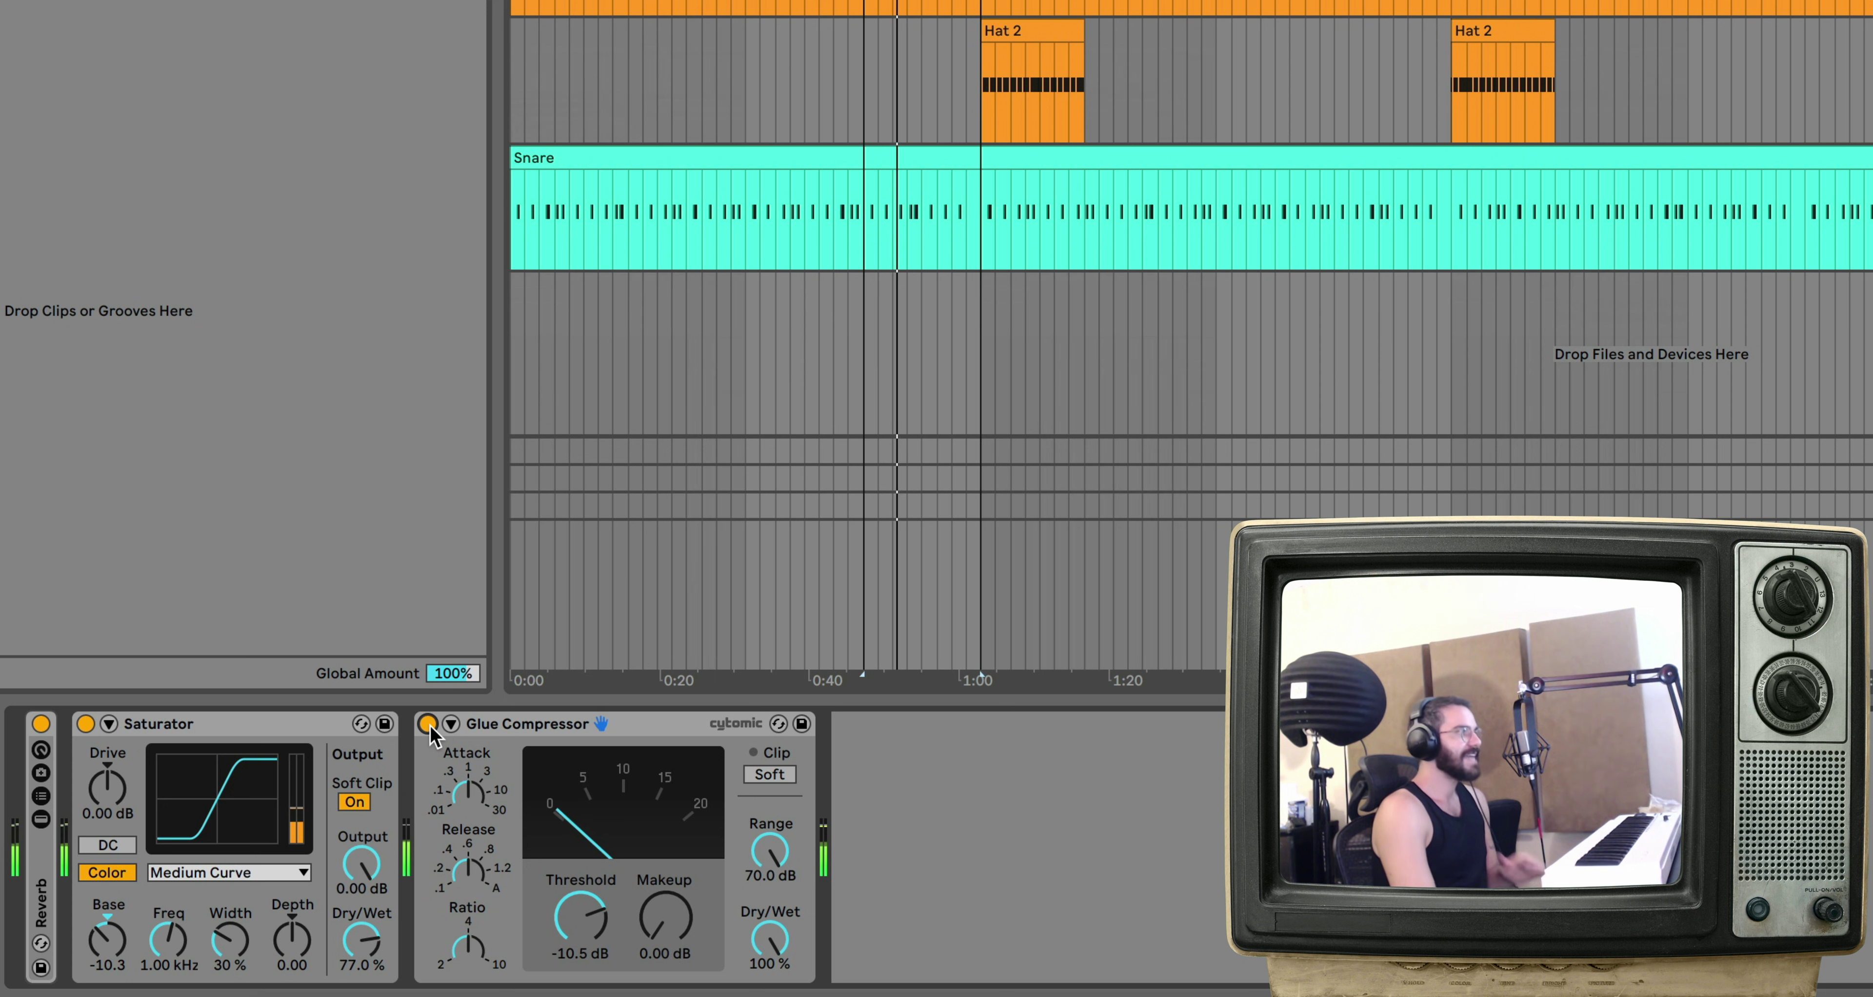
key("space")
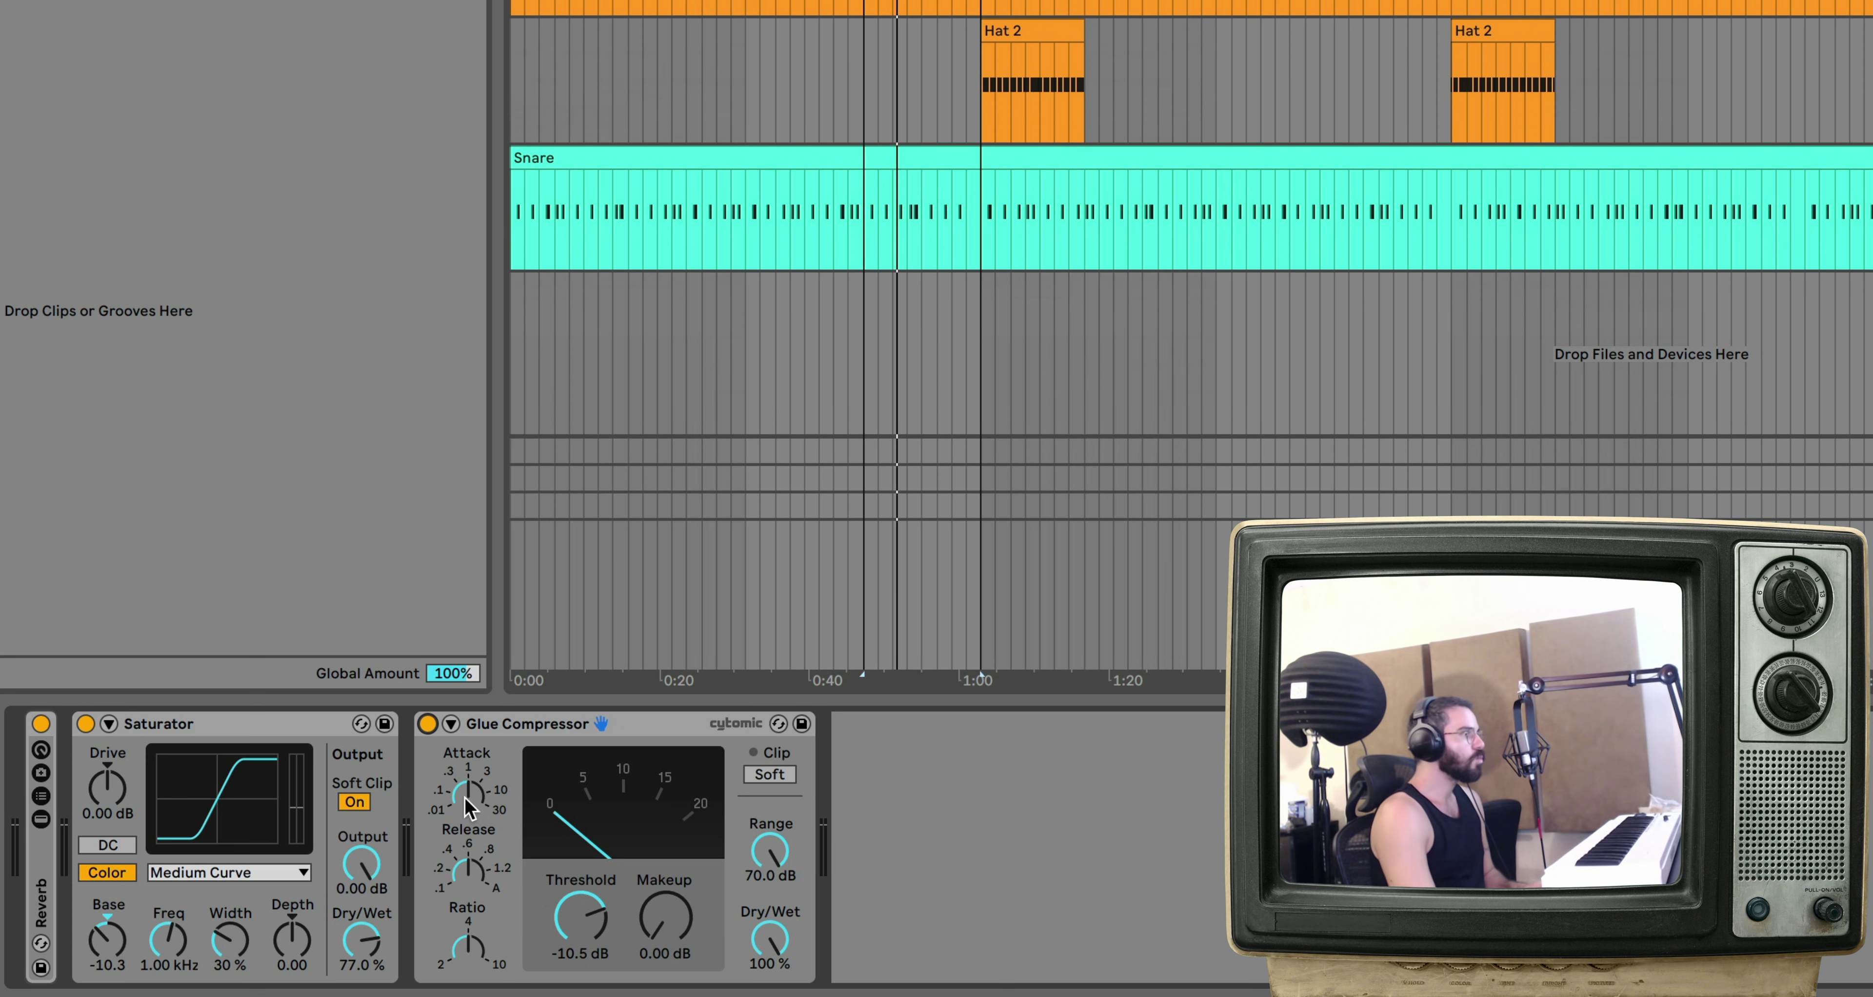
Step: Retune the Glue Compressor's attack while replaying the drums from the start marker
key("space")
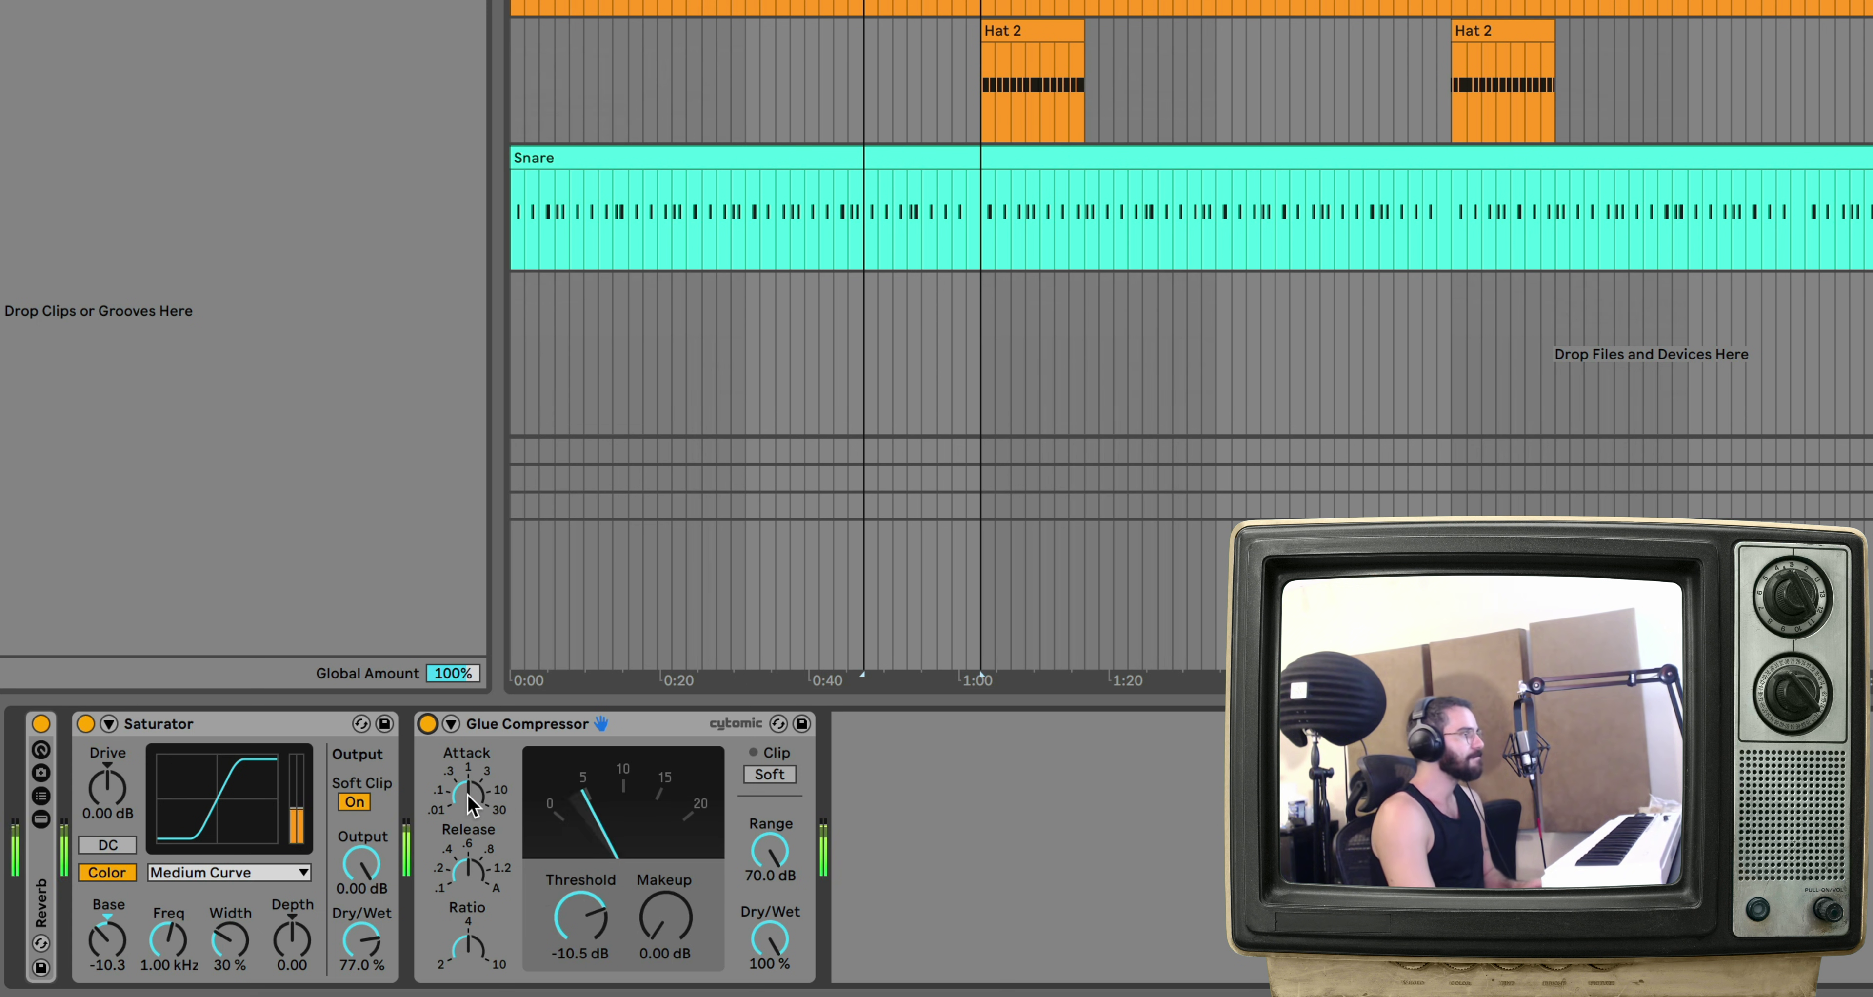
left_click(468, 802)
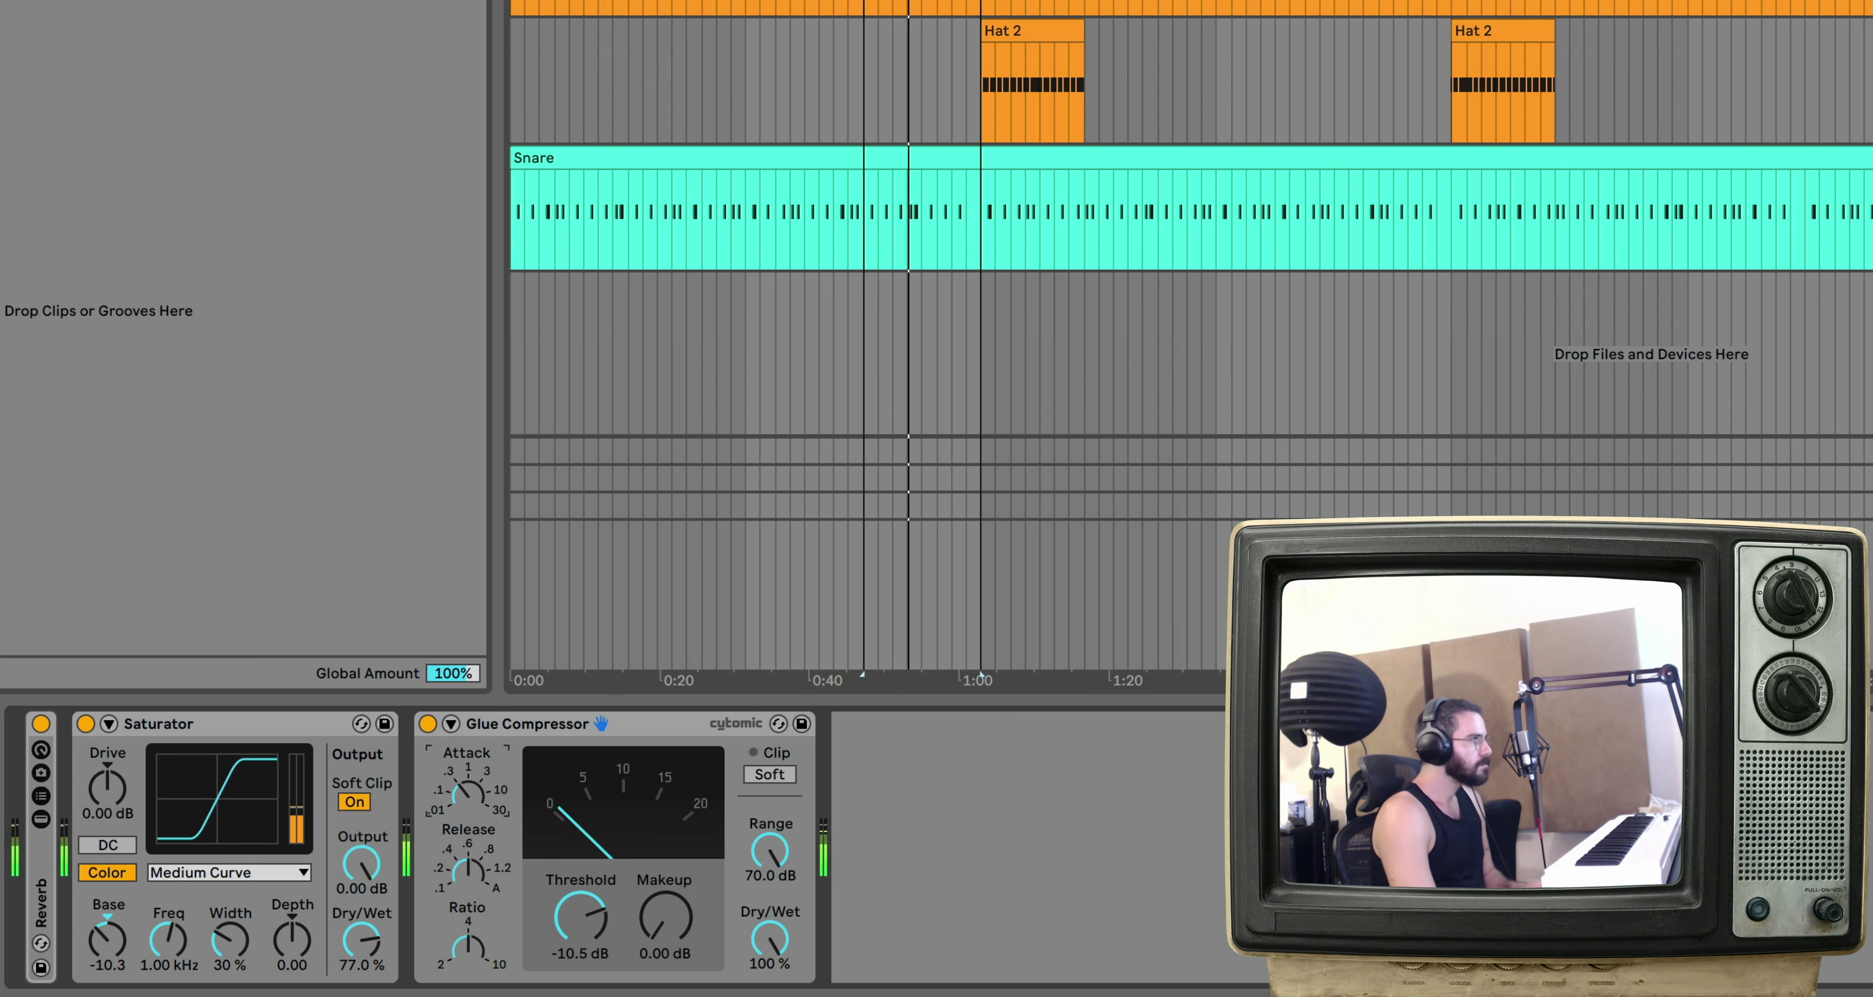
key("space")
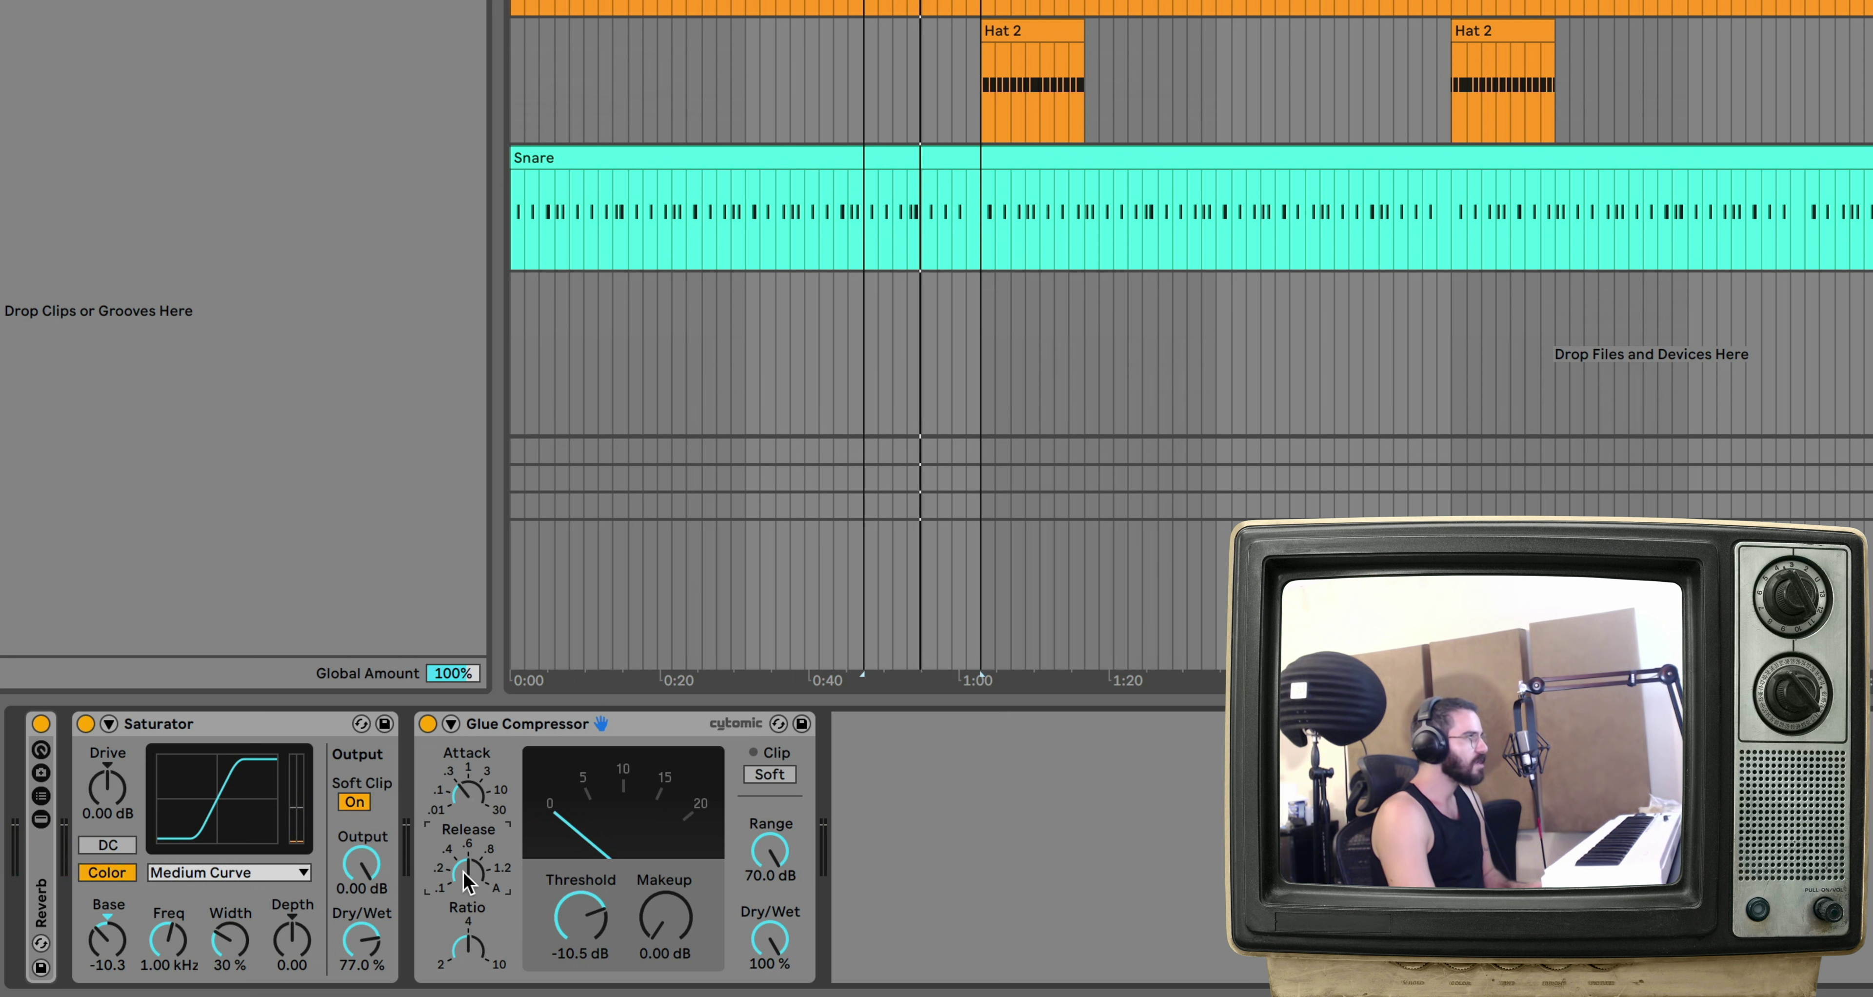
key("space")
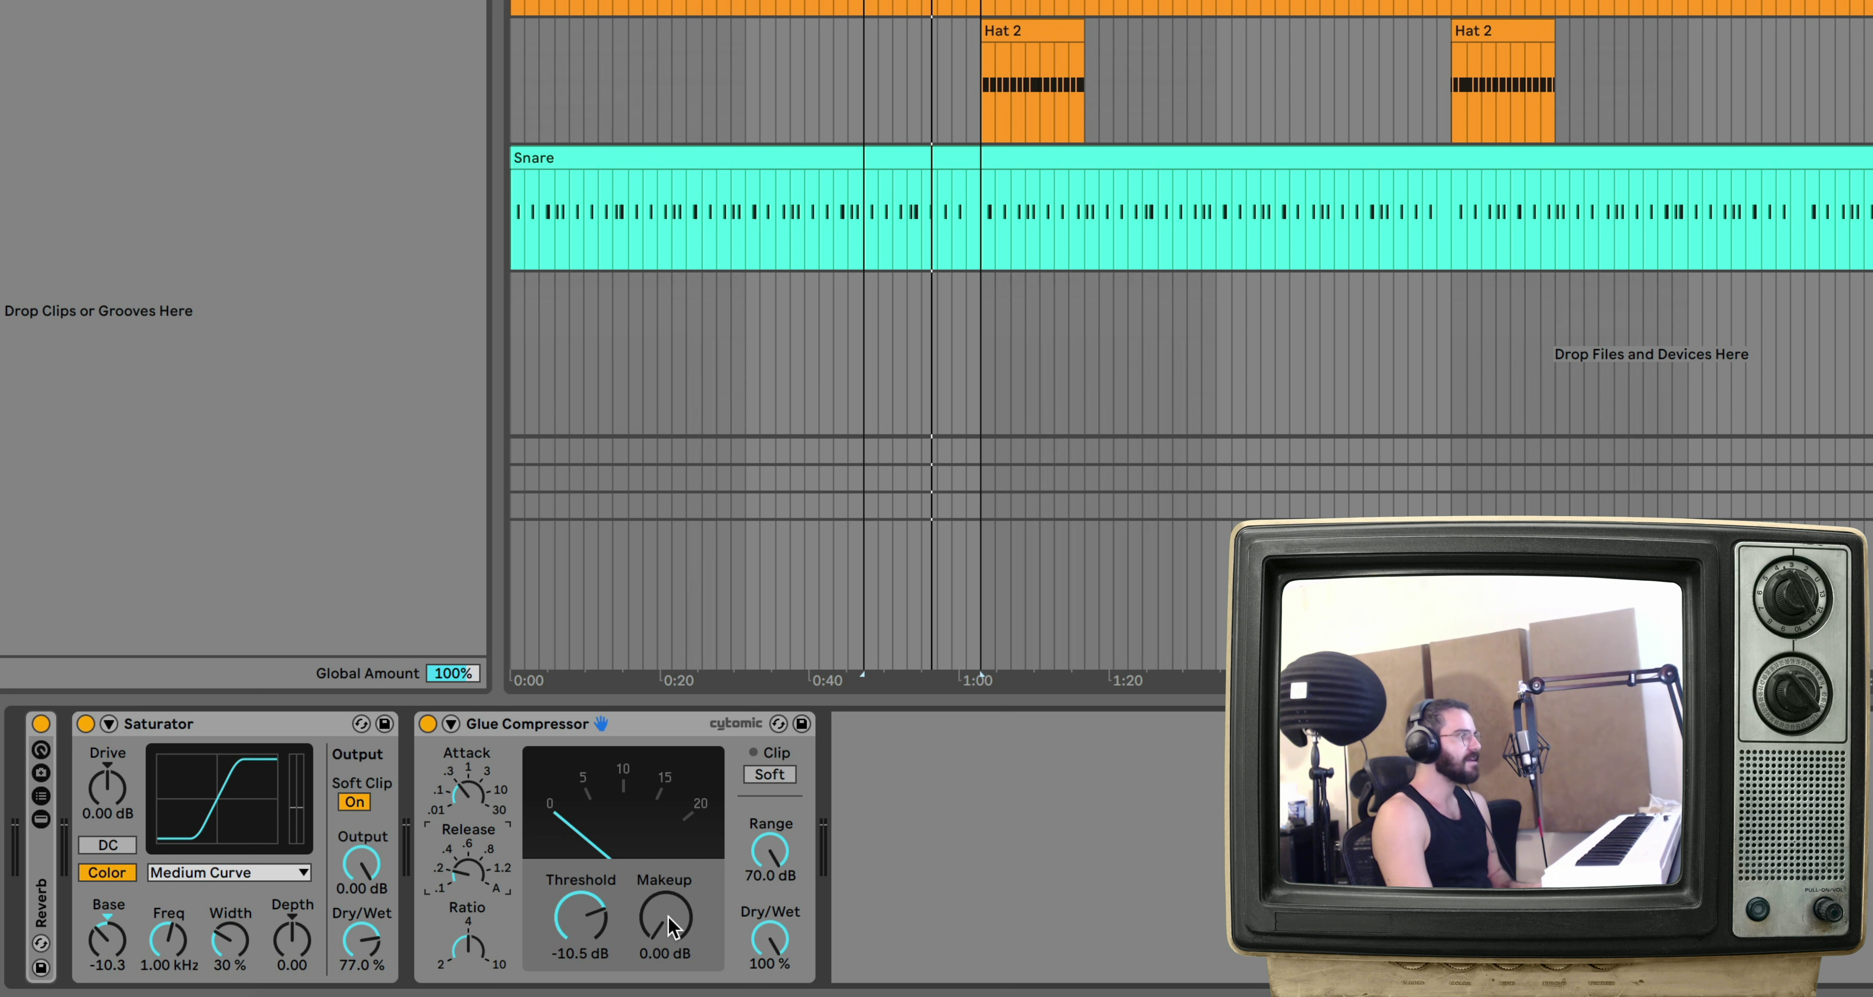
Step: Enable Soft clipping on the Glue Compressor and raise its makeup to 6.98 dB, A/B-ing via bypass
left_click(427, 724)
key("space")
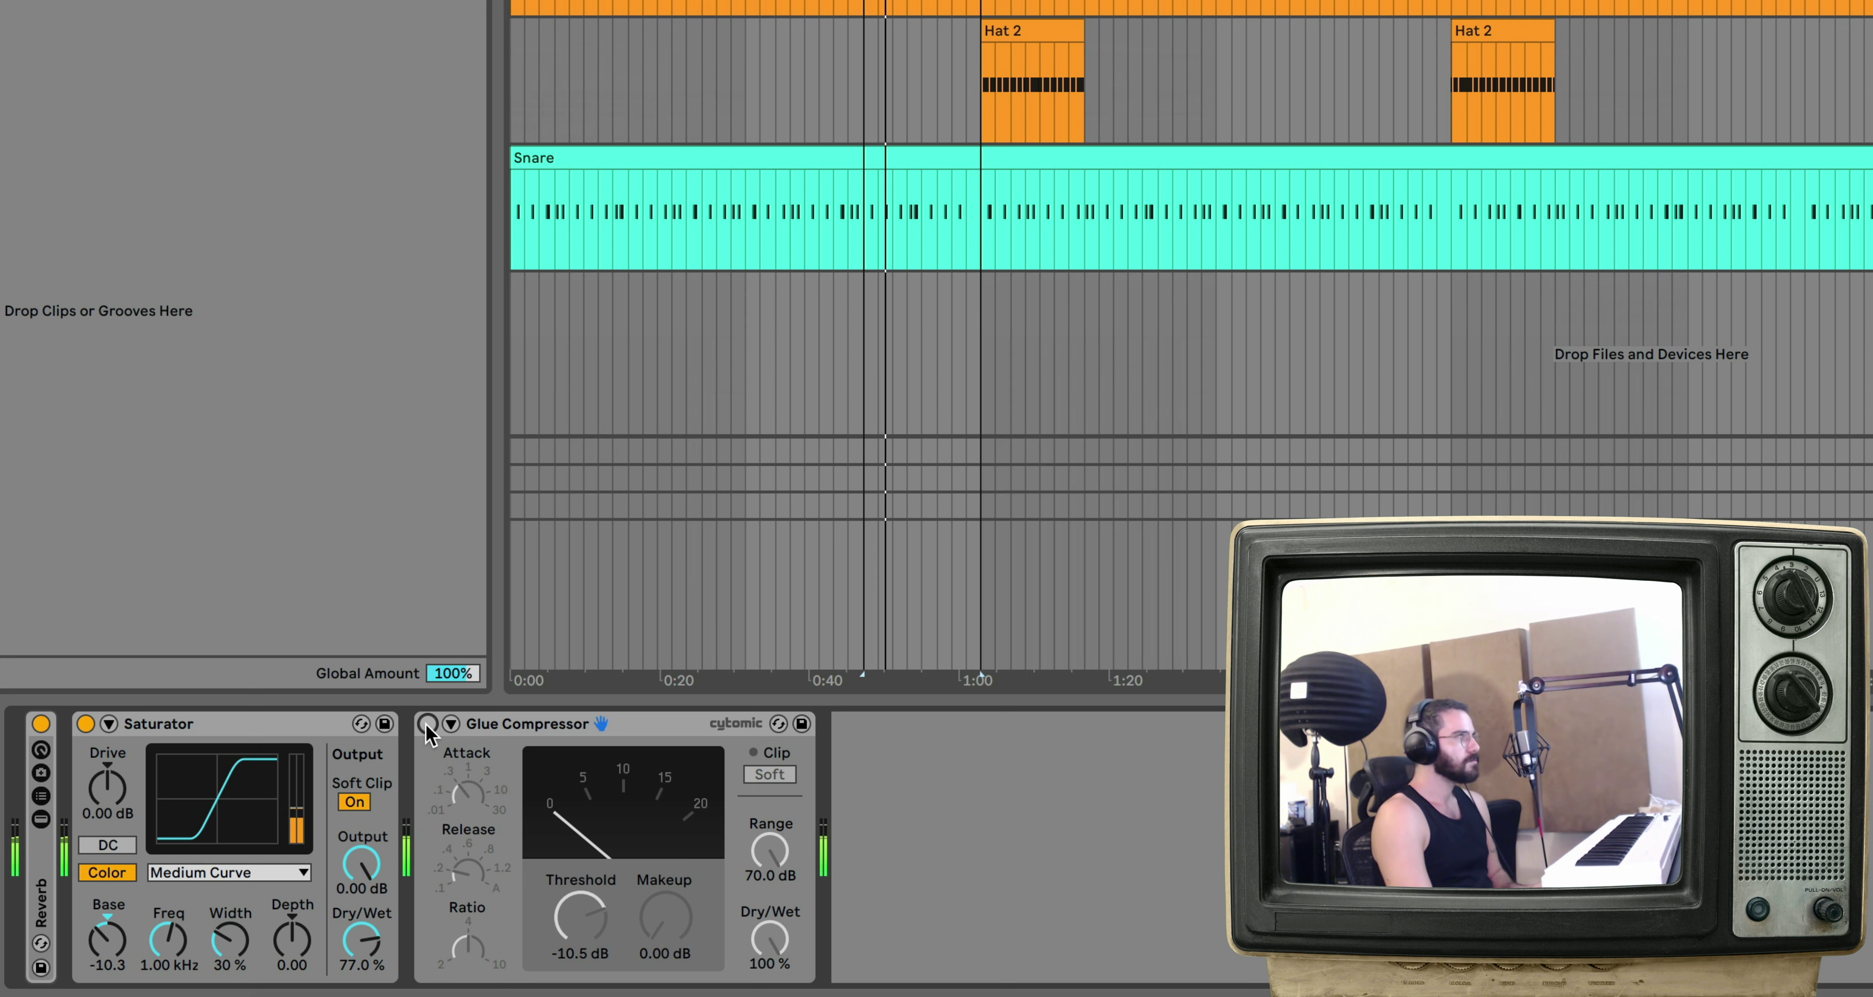
left_click(428, 724)
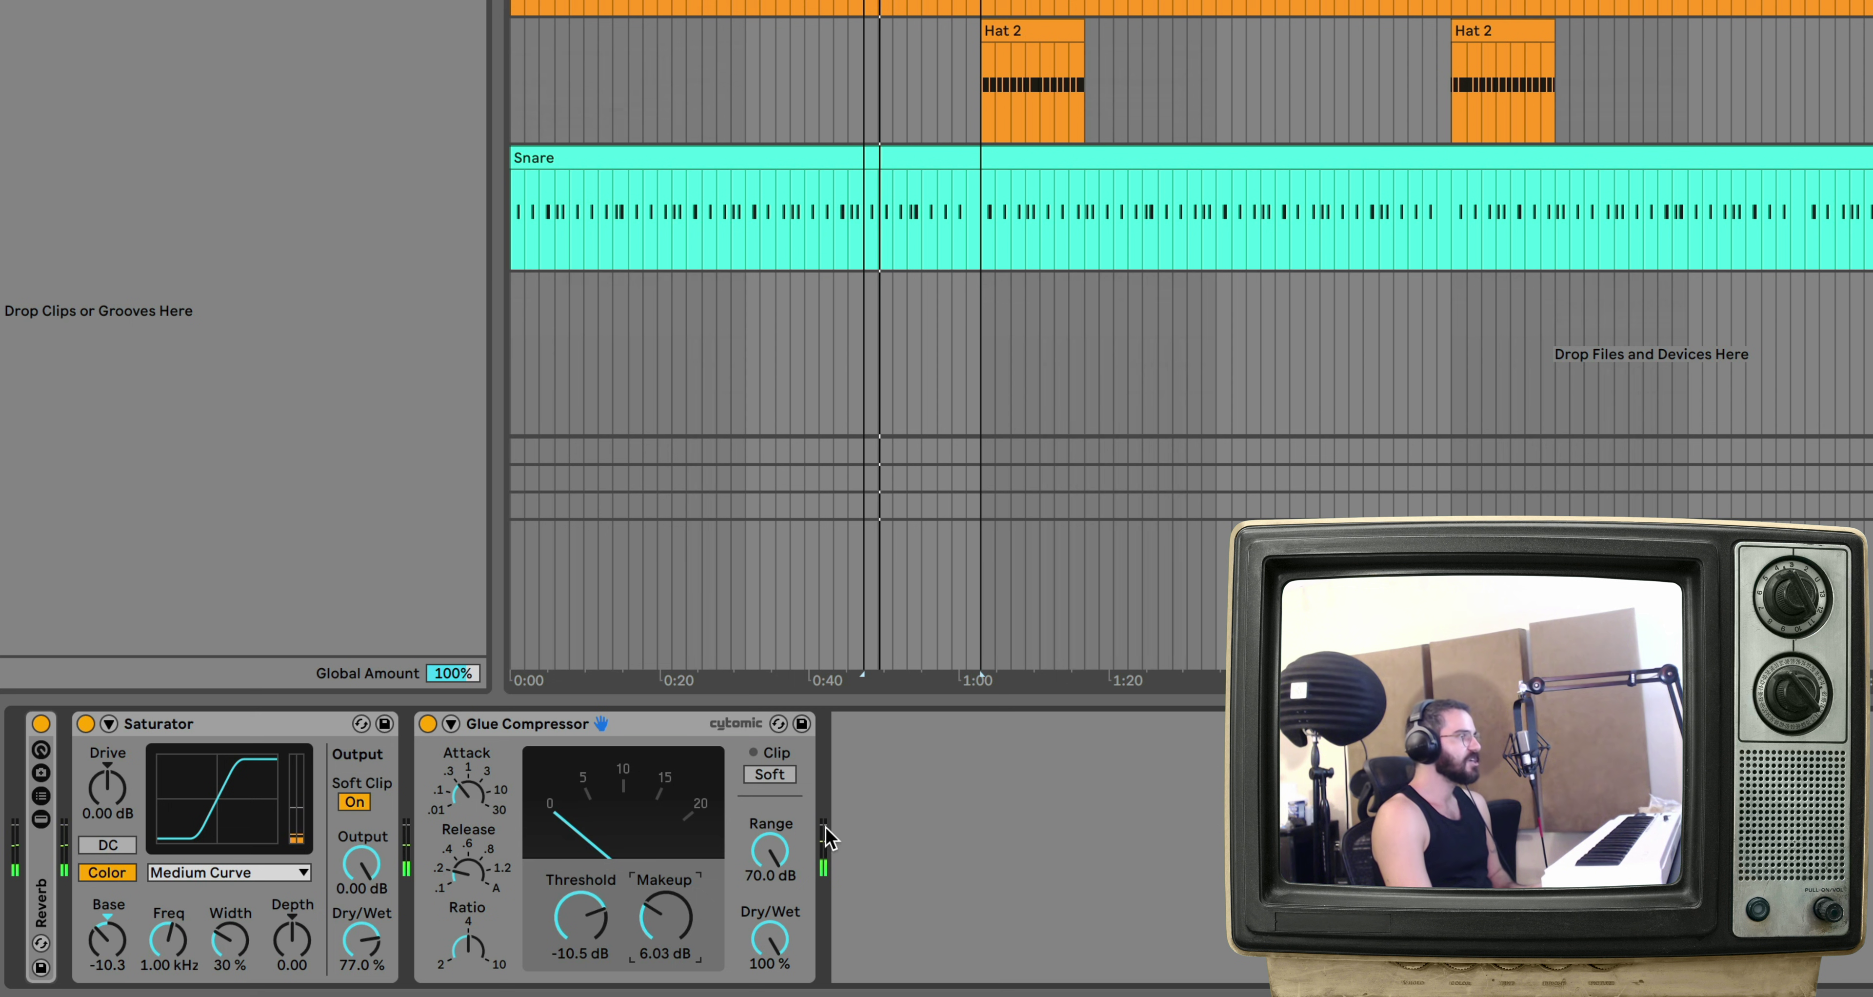
left_click(770, 774)
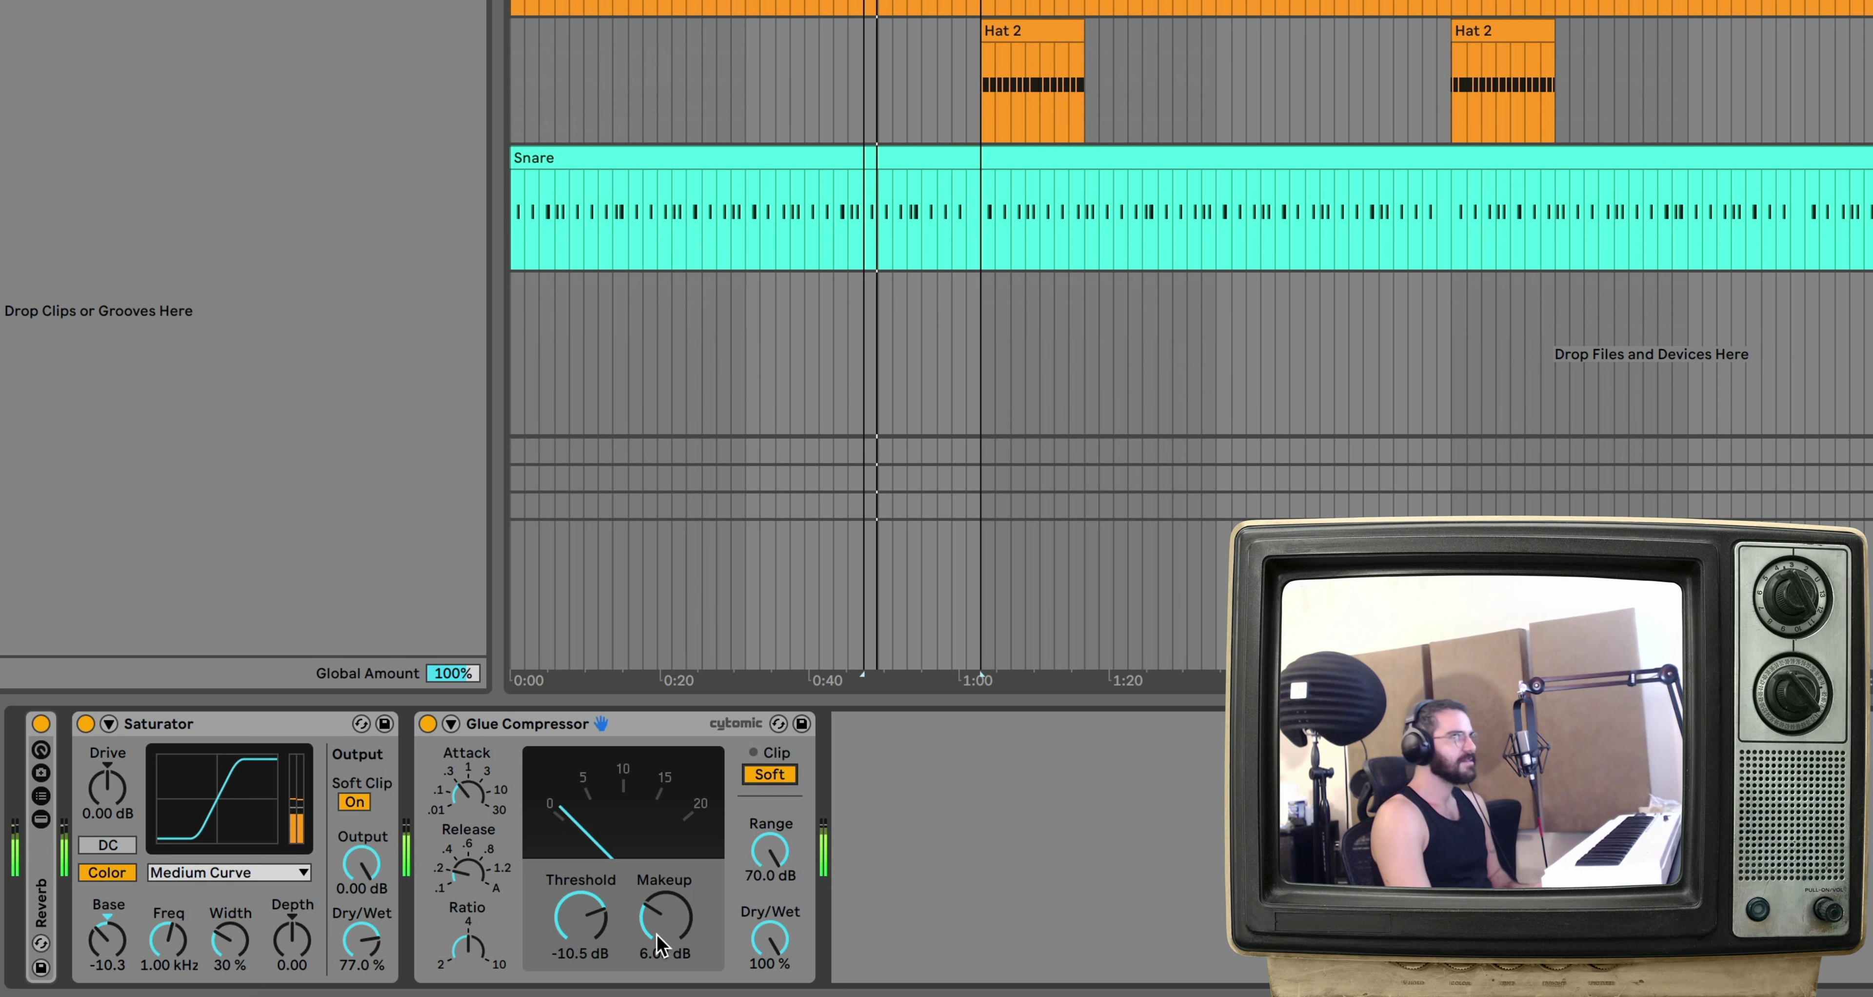
left_click(428, 724)
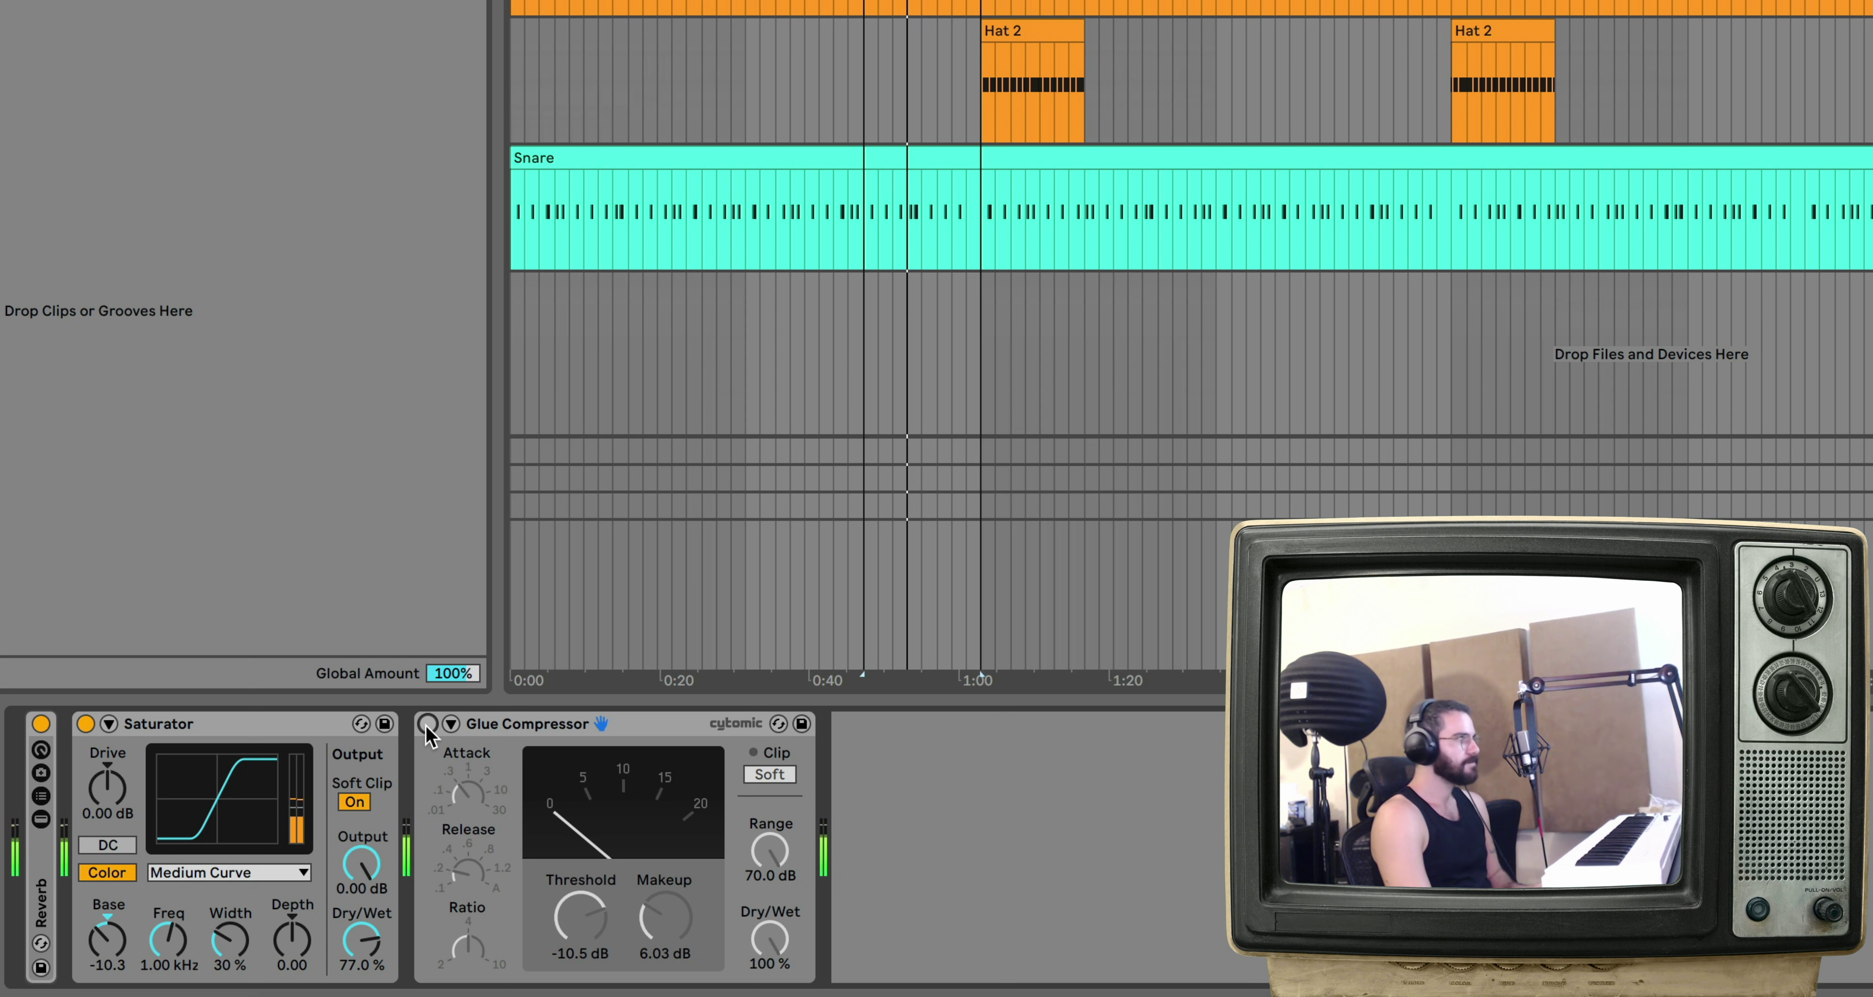
left_click(428, 724)
left_click_drag(665, 919, 665, 907)
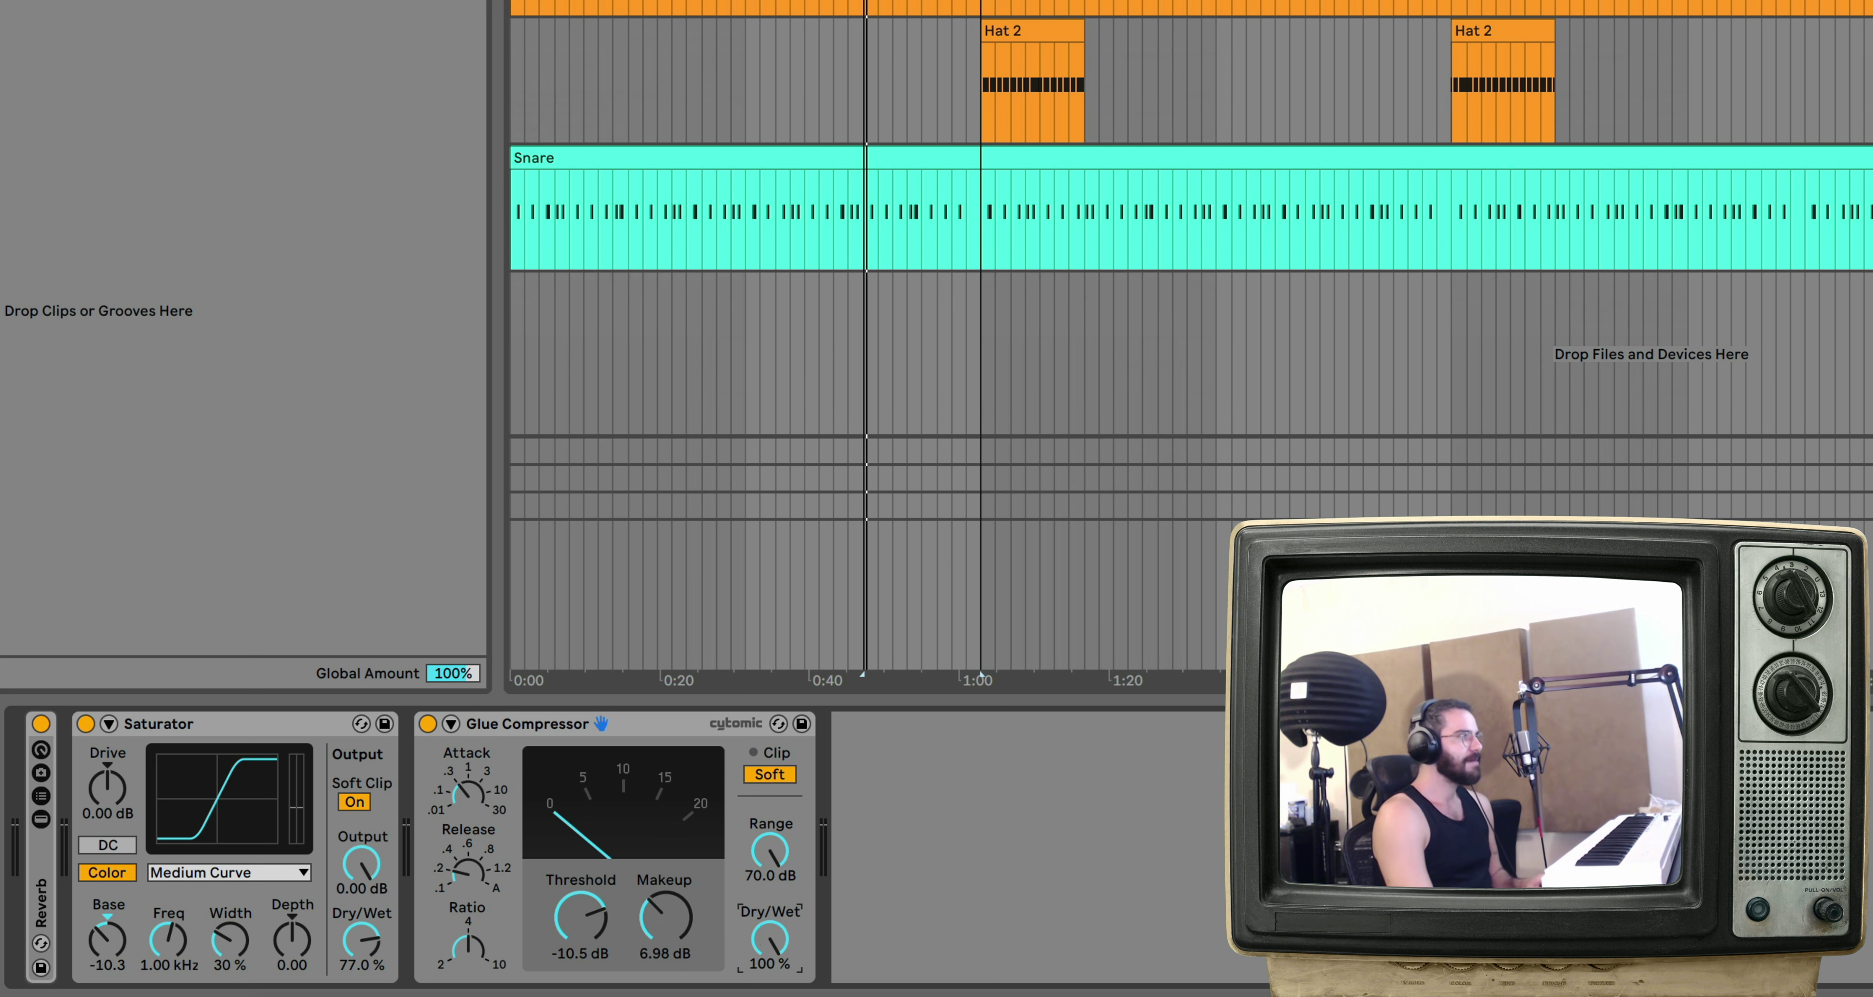
Step: Fine-tune the Glue Compressor dry/wet from 100% down to 87% while listening
left_click_drag(770, 939, 776, 963)
key("space")
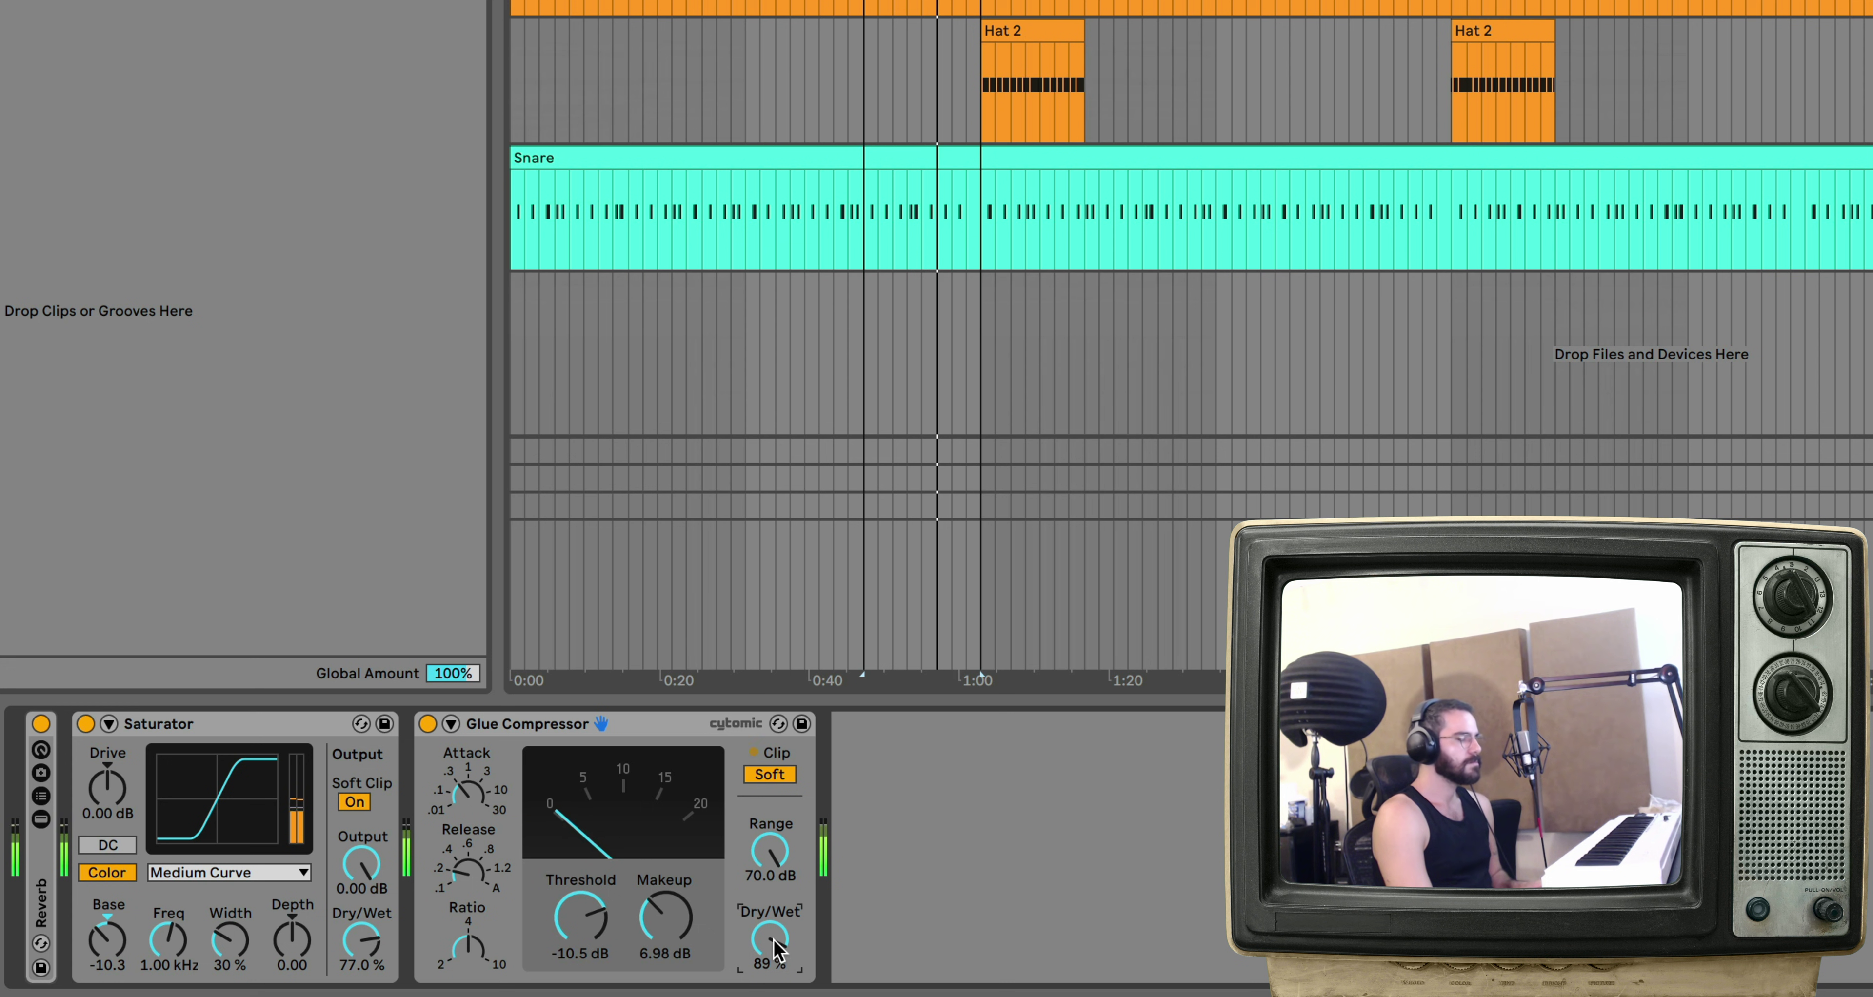
scroll(776, 943, "down", 2)
key("space")
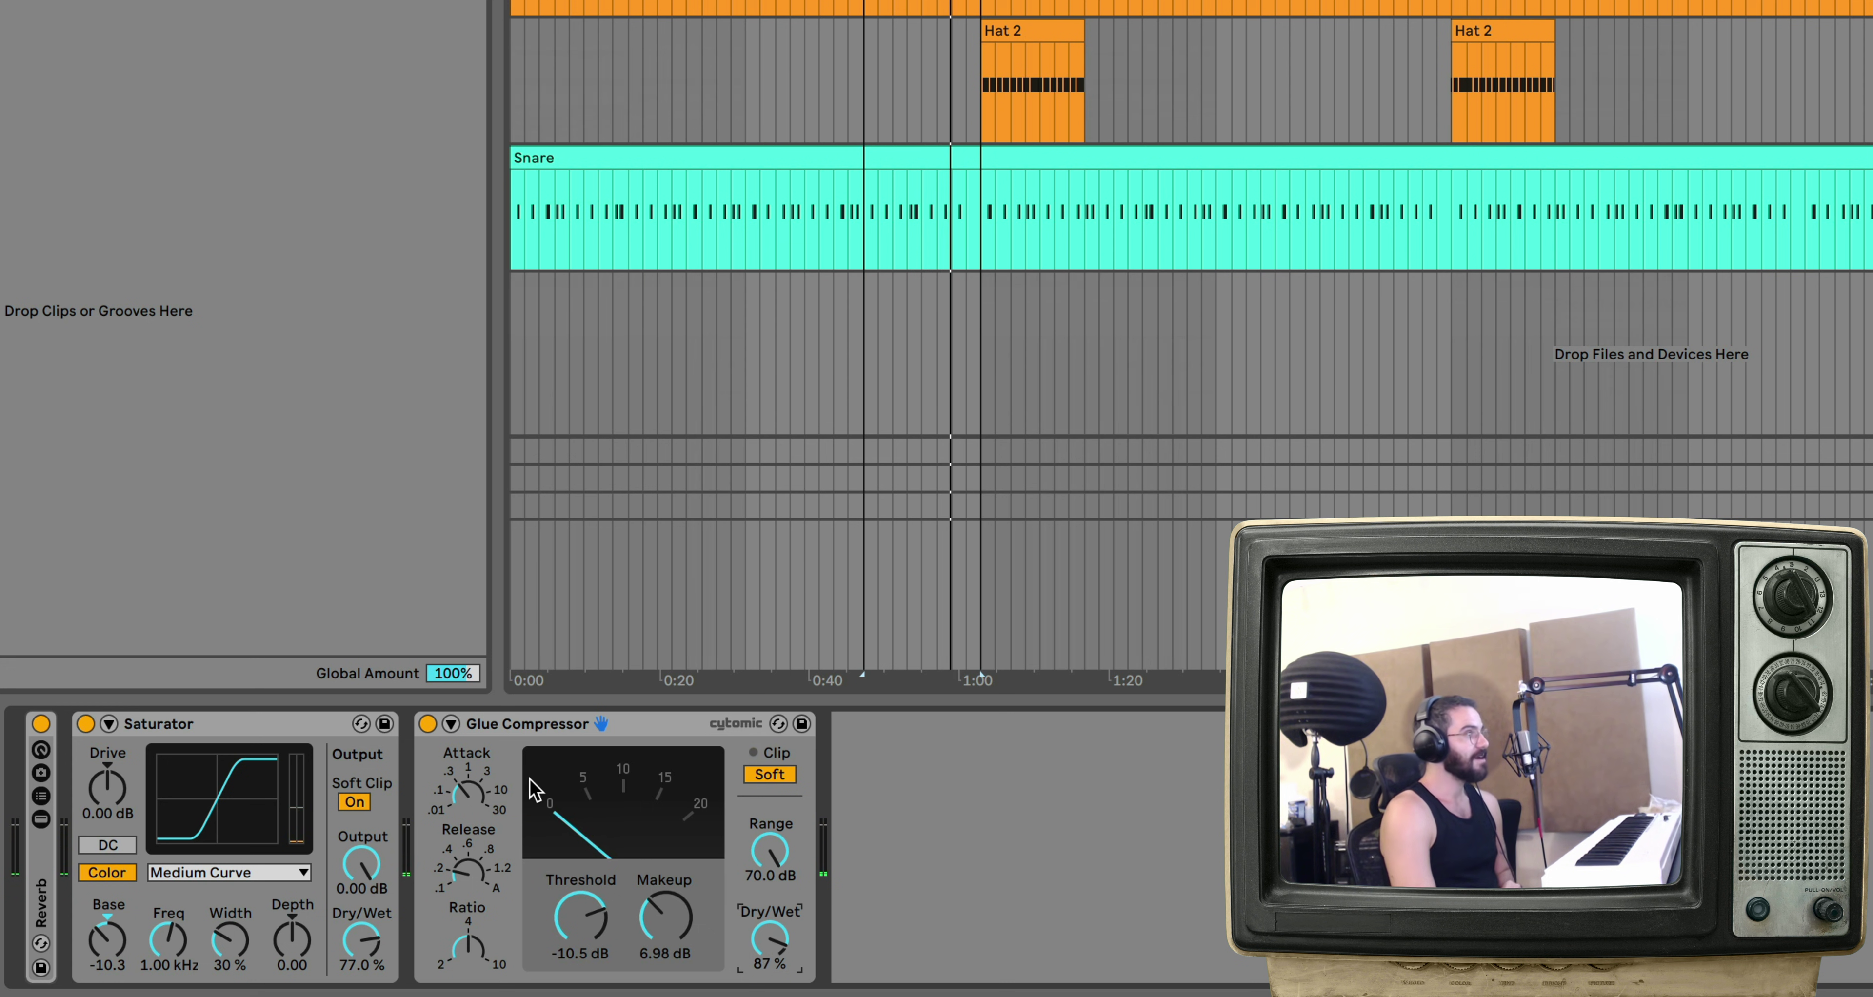
Step: Group the Saturator and Glue Compressor into an audio effect rack
left_click(538, 732)
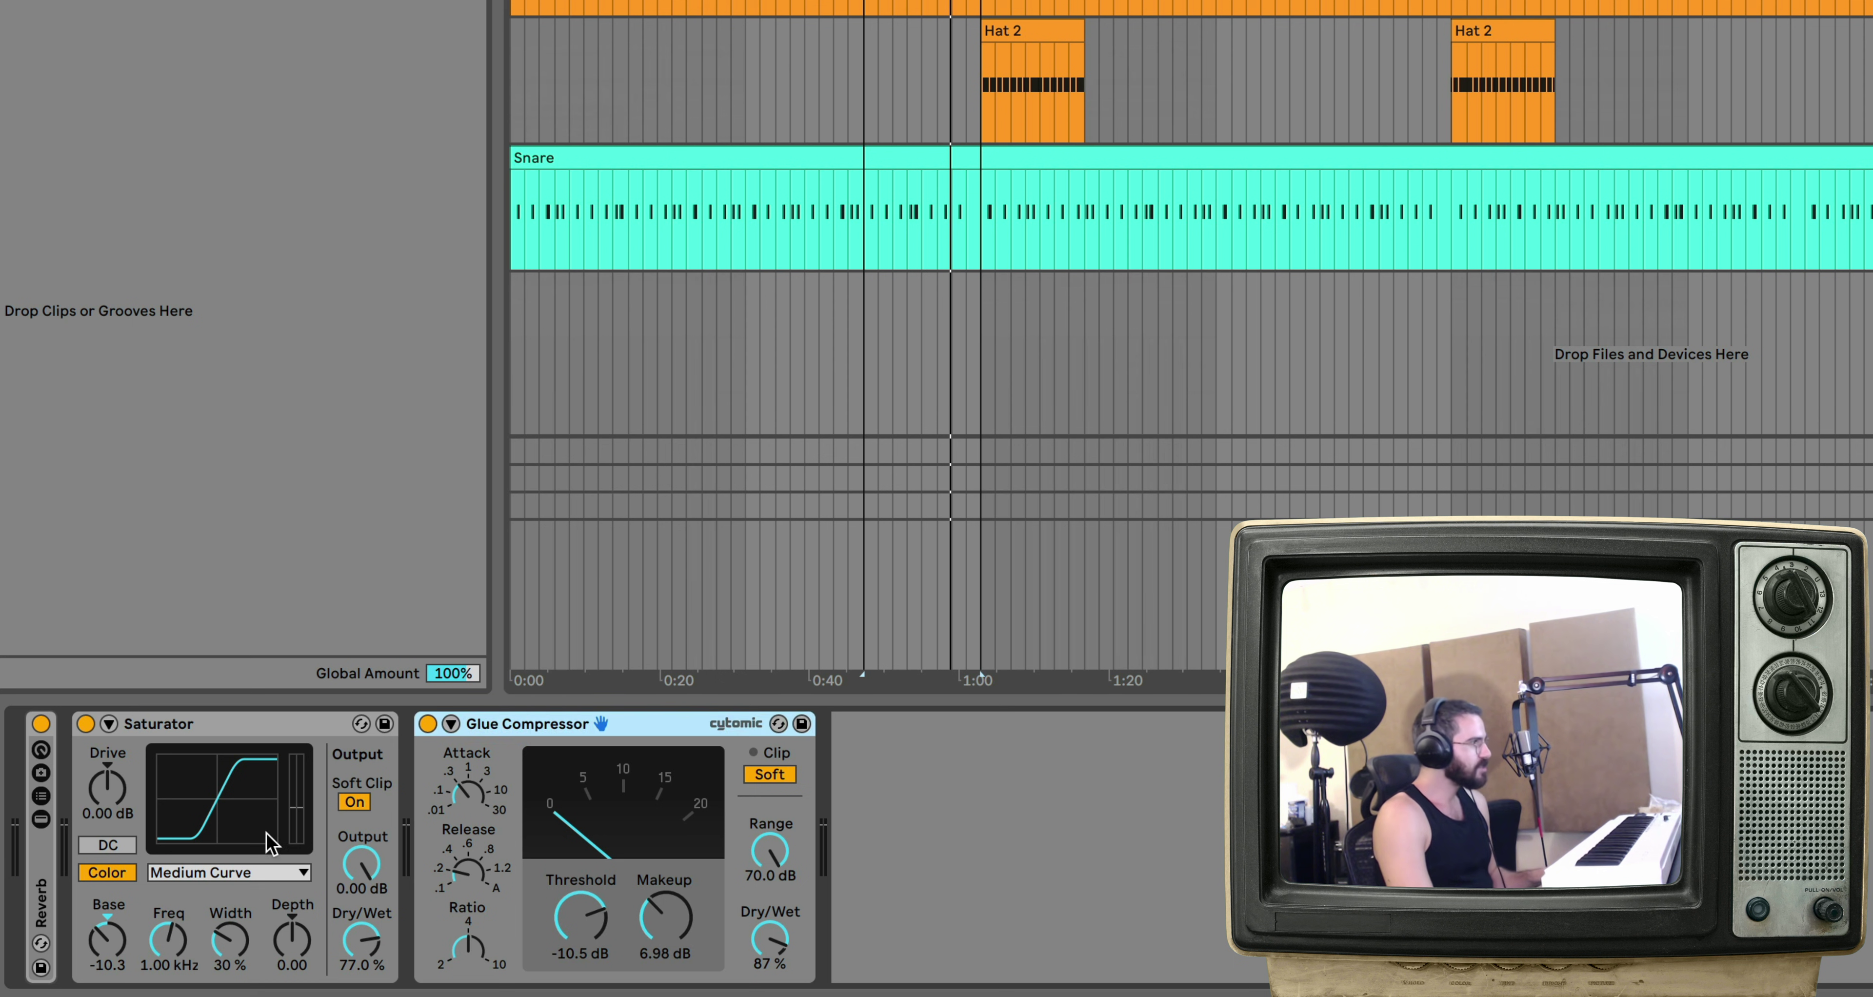
key("ctrl+a")
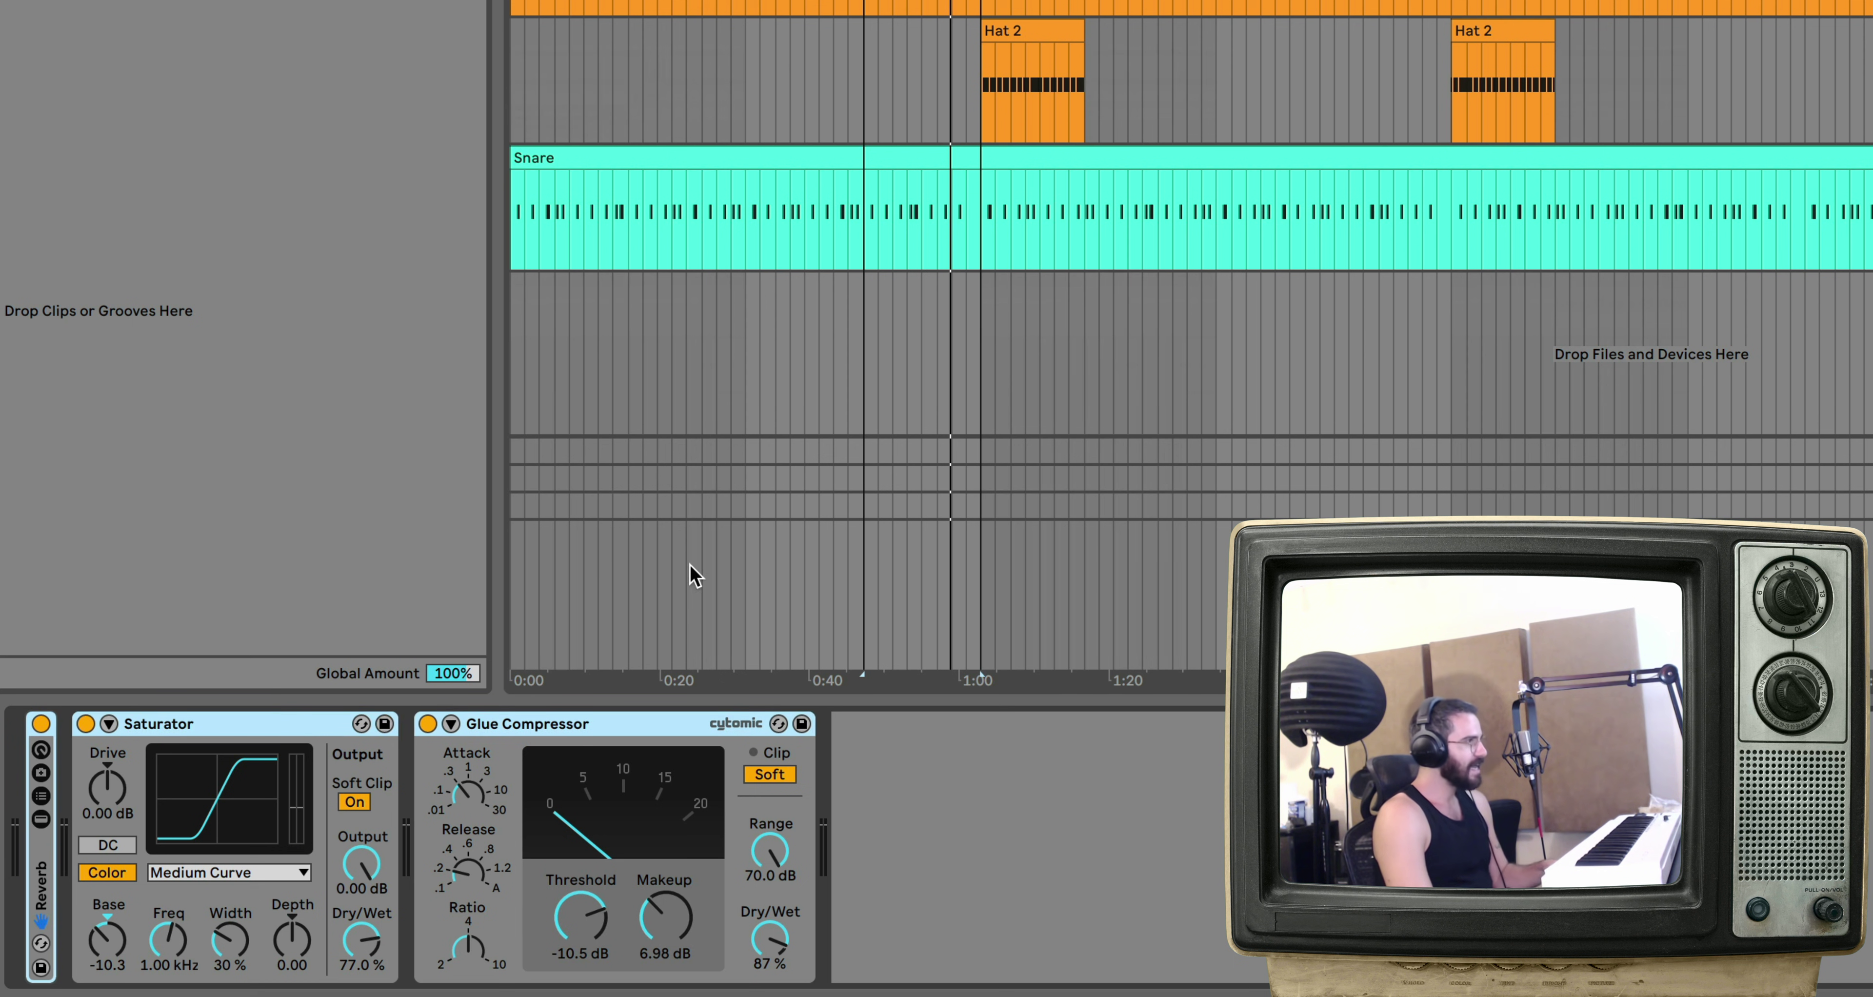
key("Delete")
key("ctrl+z")
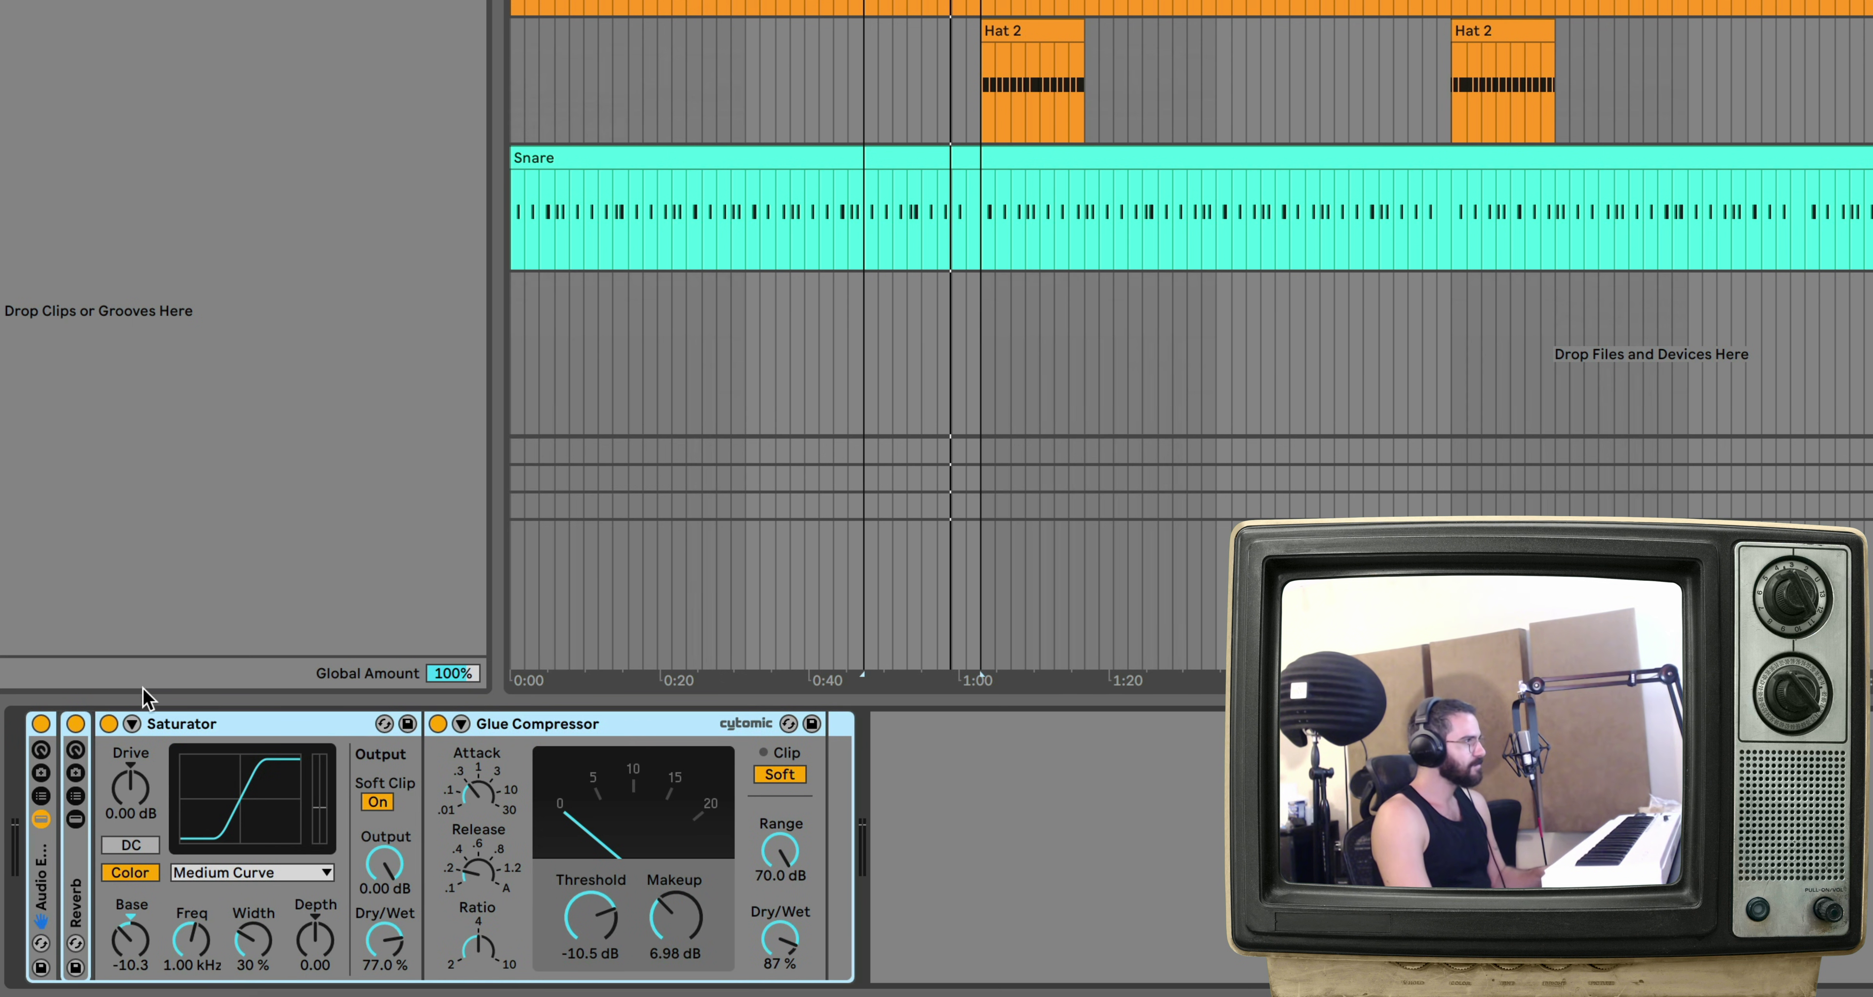
left_click(42, 797)
Step: Name the rack 'Drum Bus' and show its eight macro knobs
key("ctrl+r")
type("Dr")
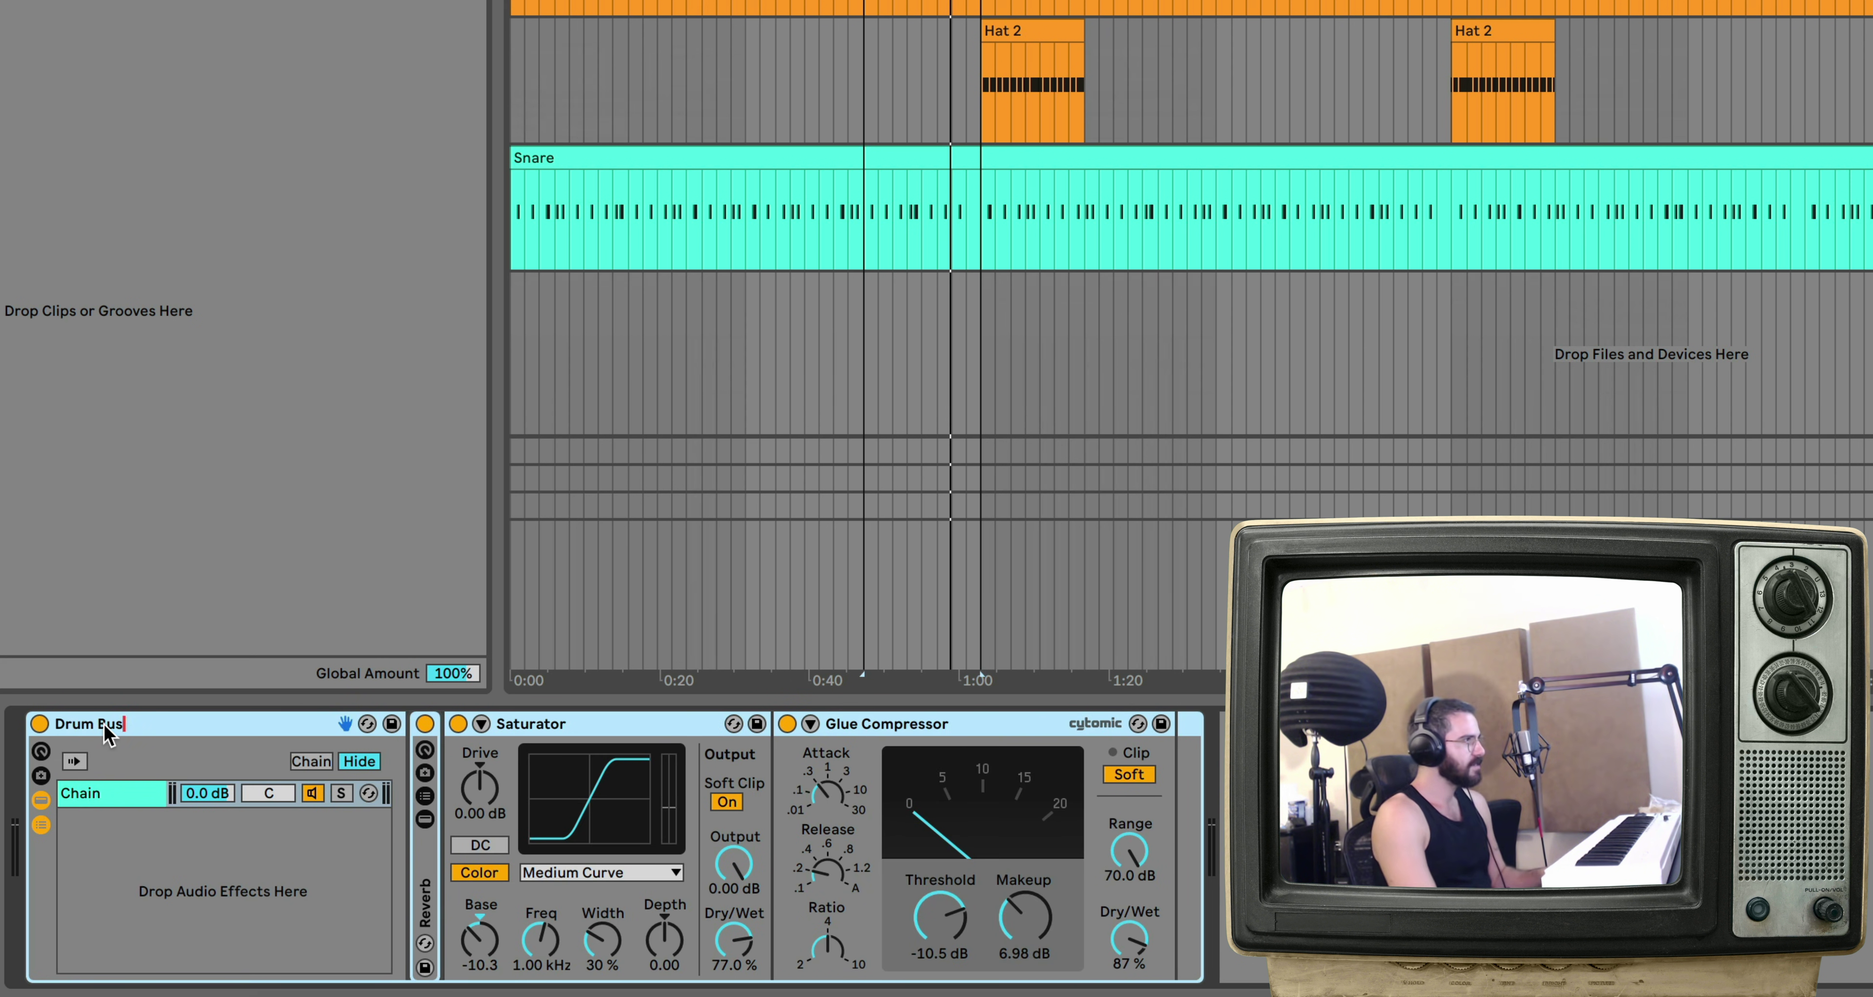
key("Return")
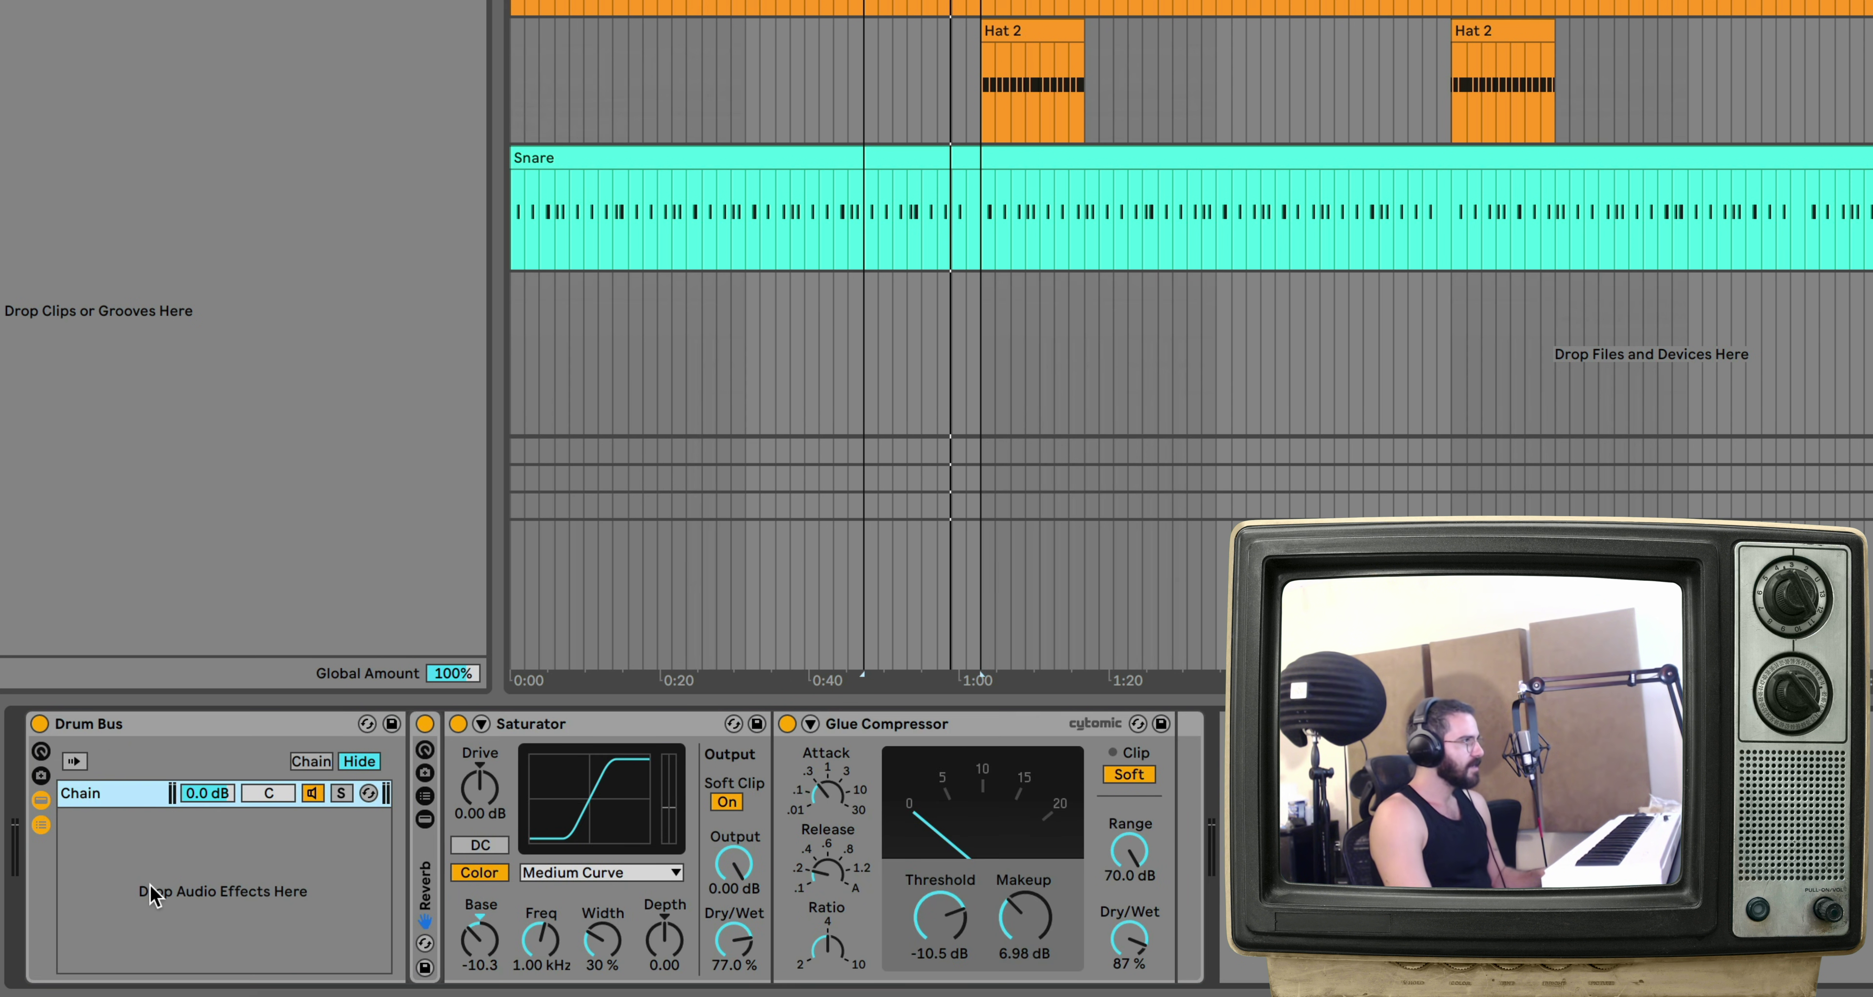
left_click(40, 751)
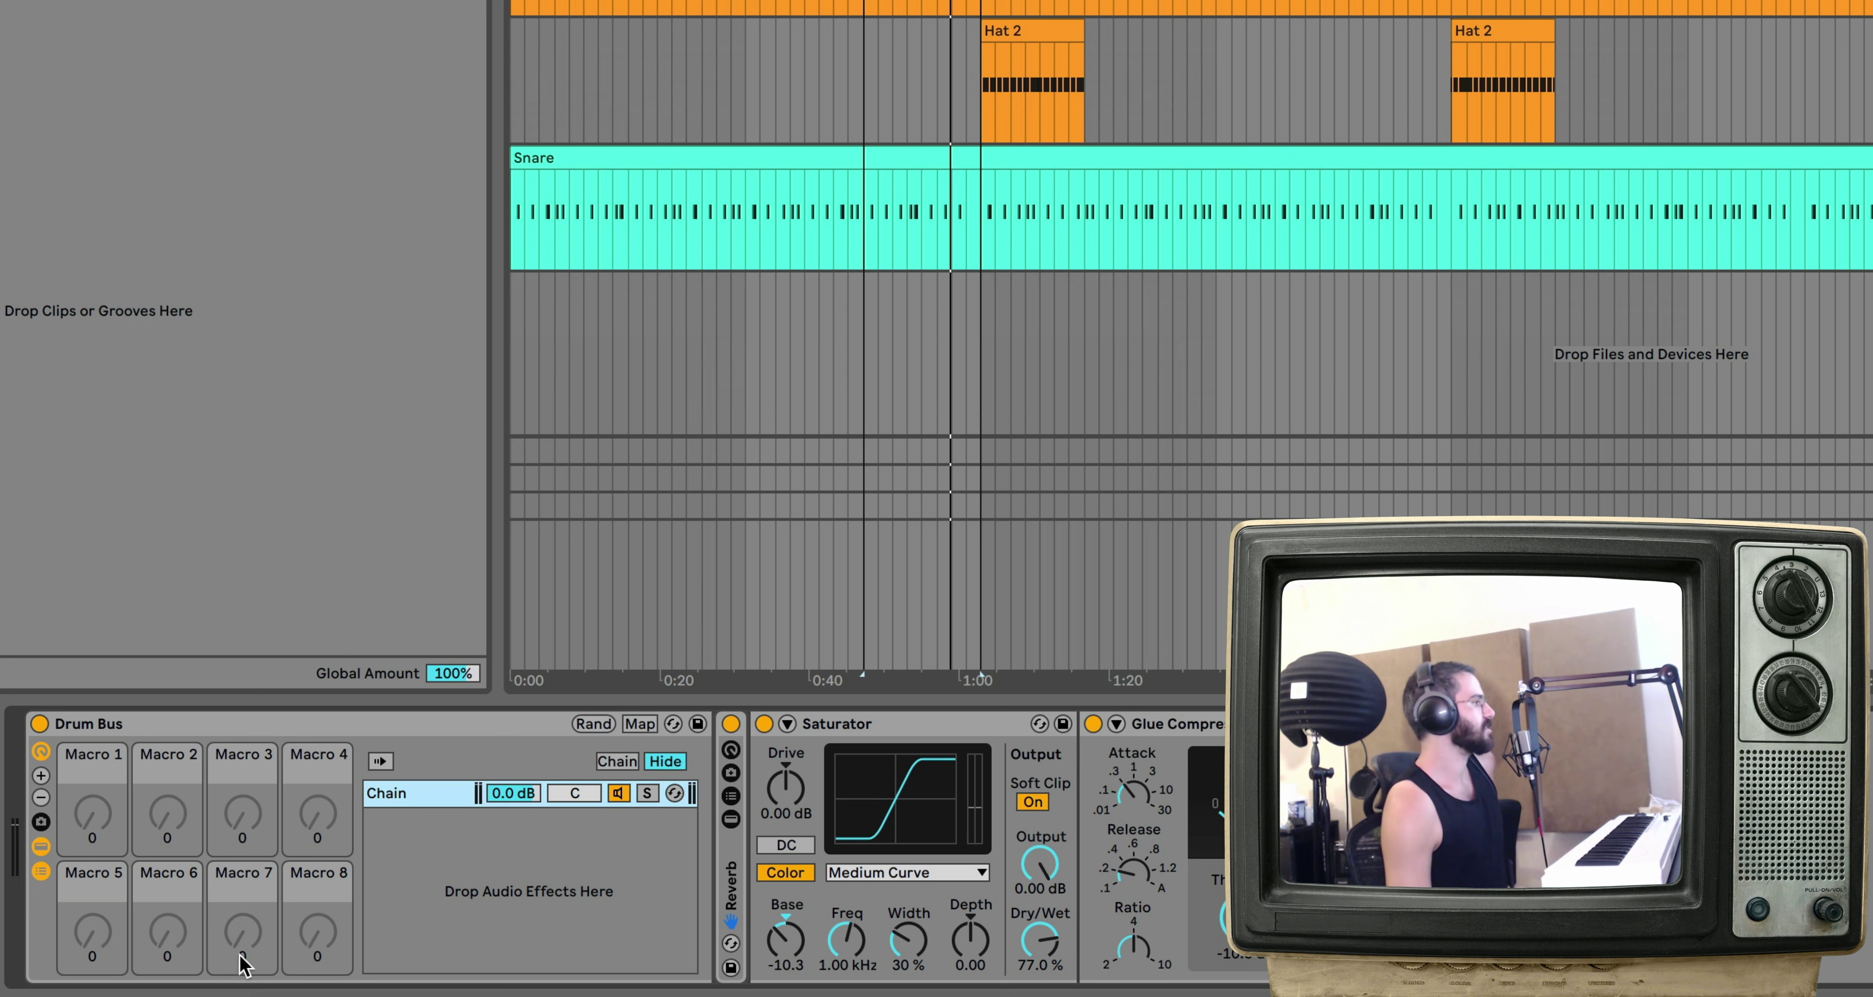
Step: Name the first three macros 'Reverb', 'Sat' and 'Comp'
left_click(89, 760)
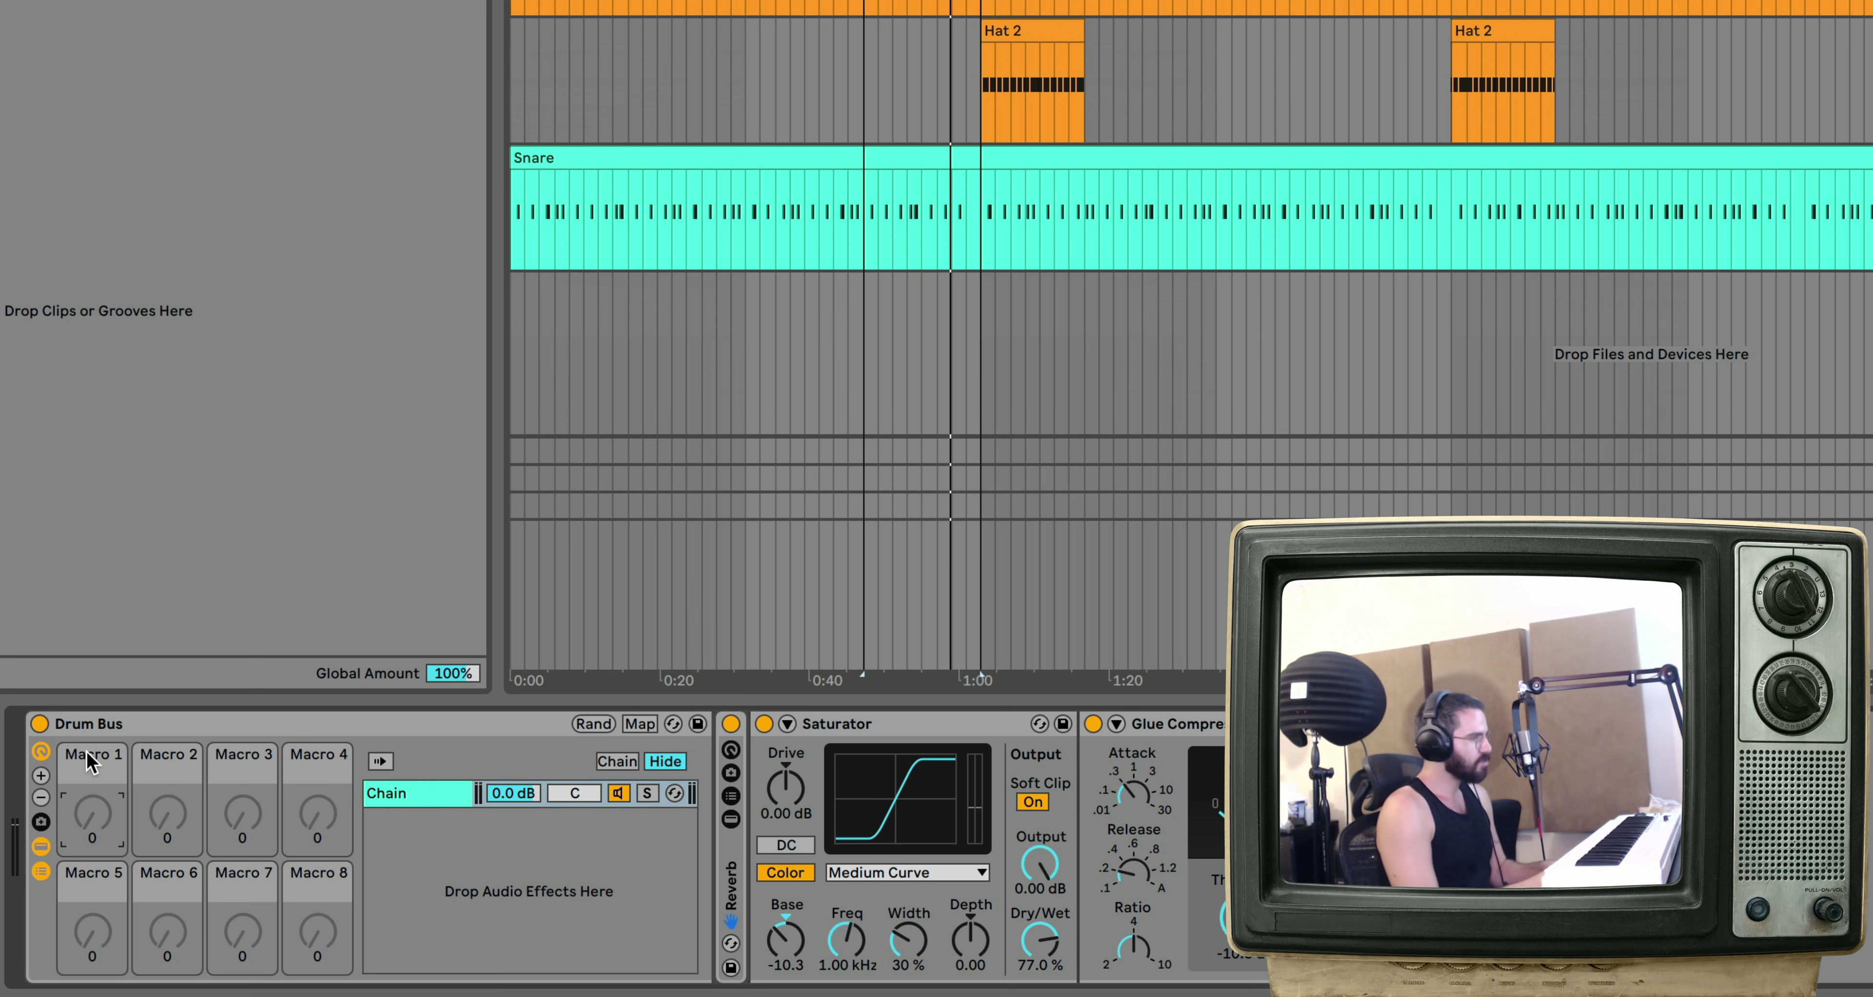
key("super+r")
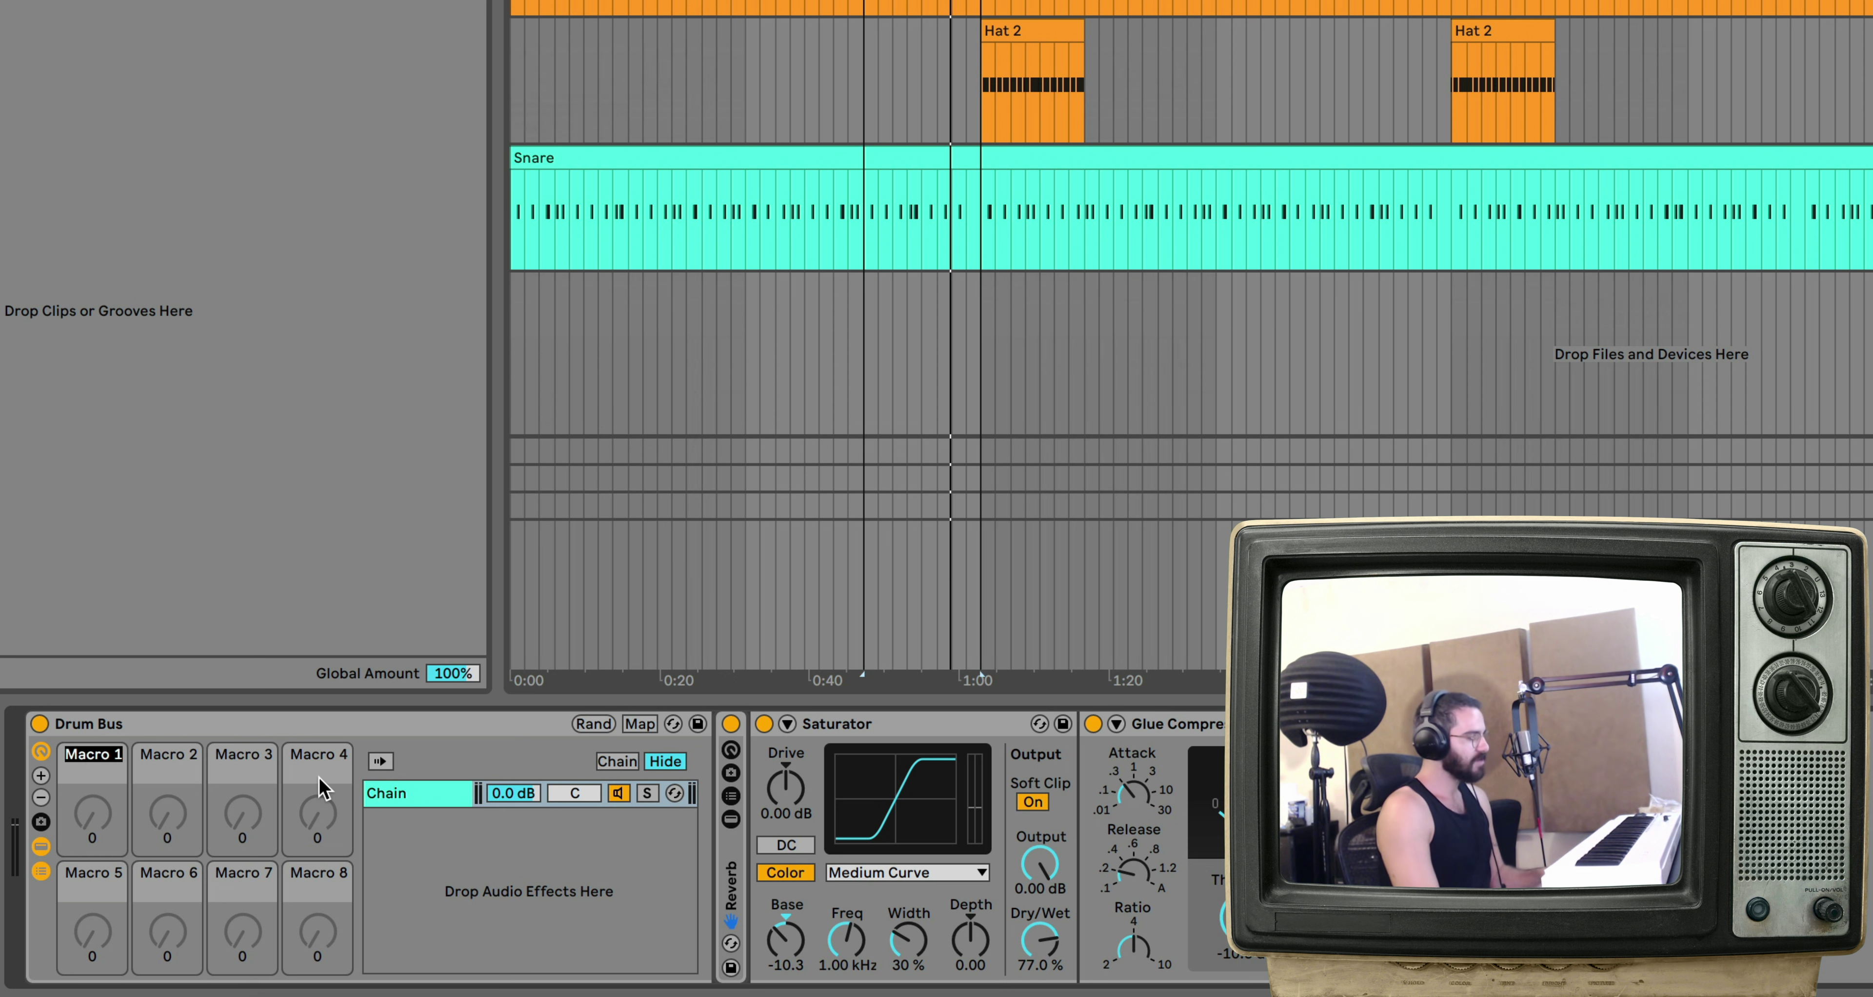
type("Reverb")
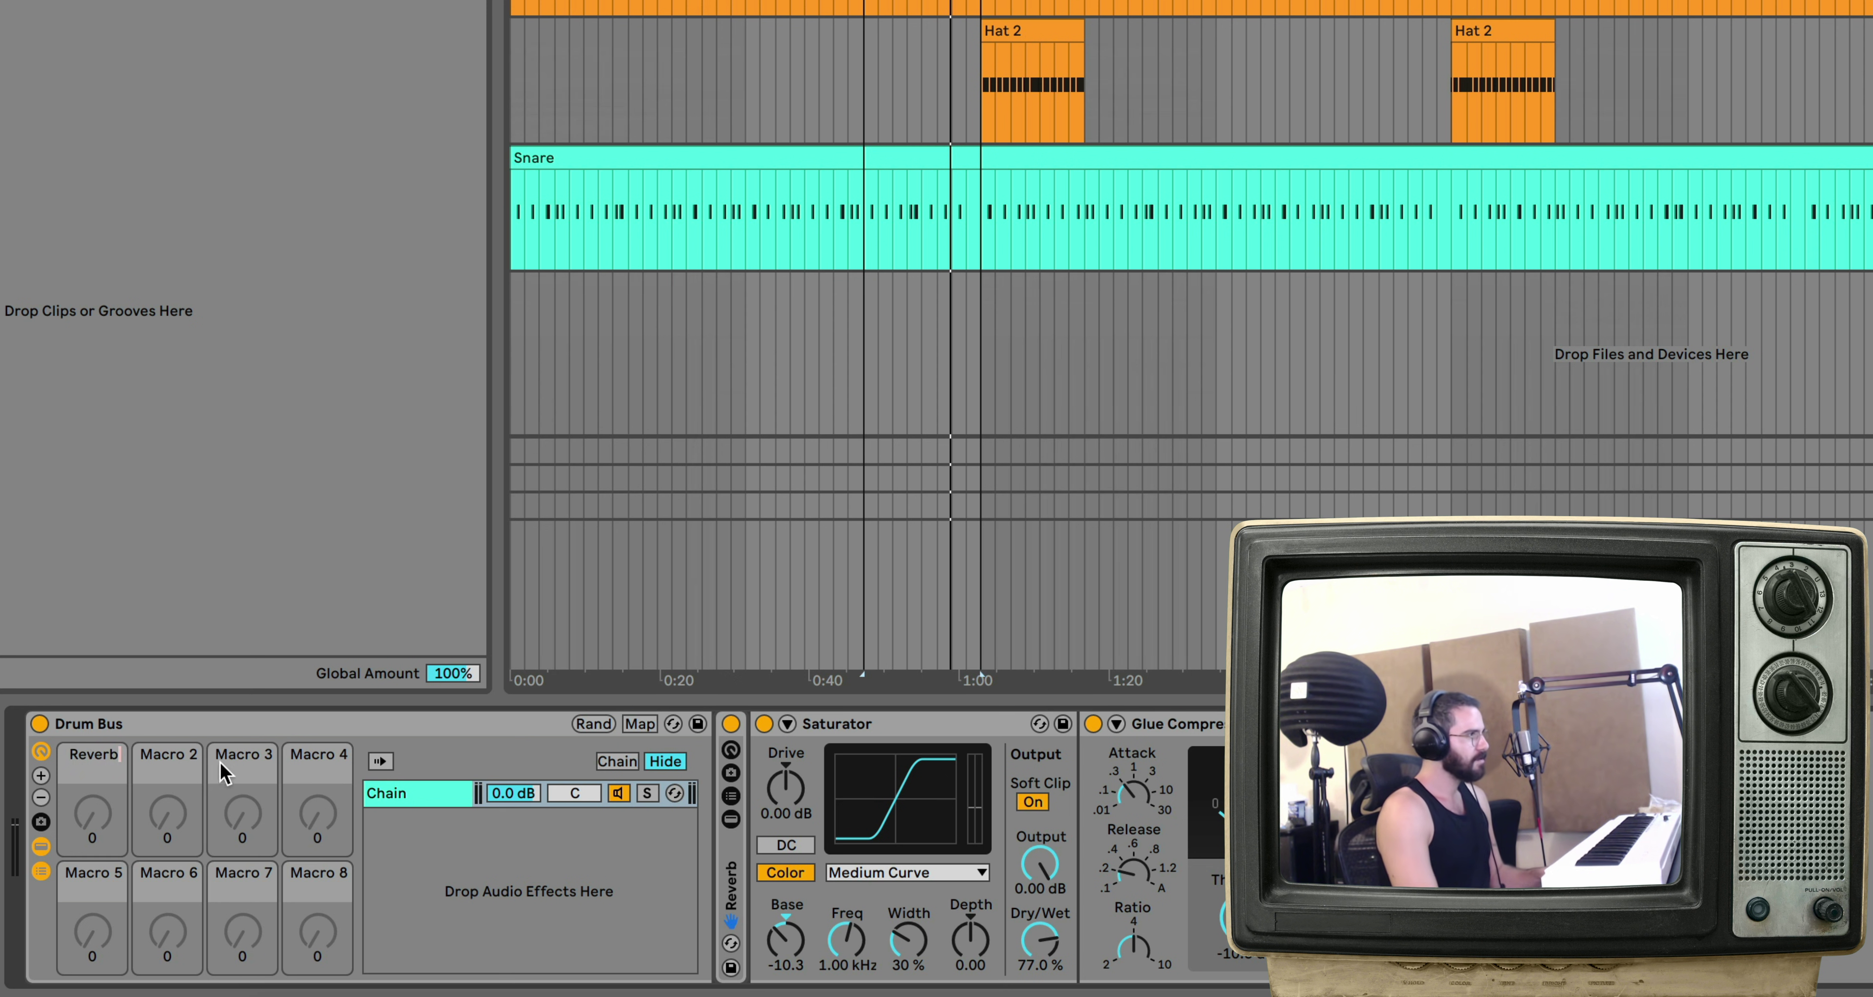
left_click(180, 750)
type("Sat")
left_click(246, 756)
key("super+r")
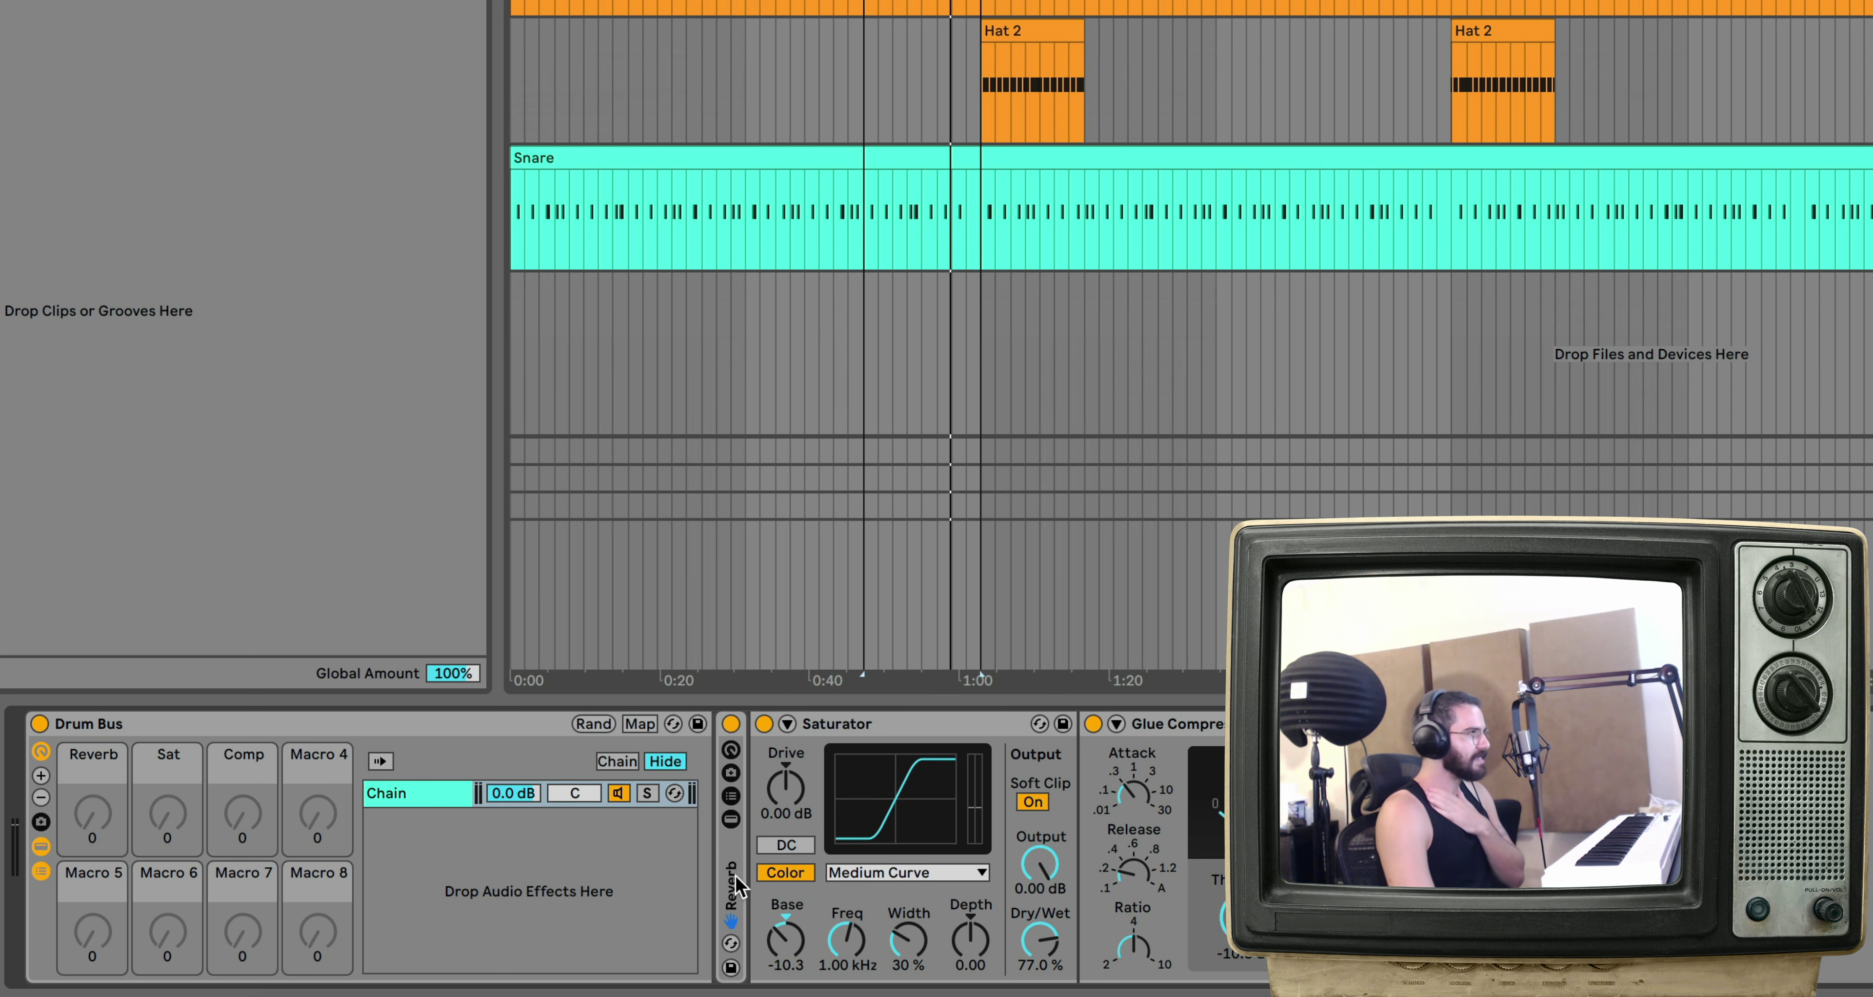
Step: Map the Reverb rack's chain volume through Macro 1 to the Drum Bus Reverb macro, reading -11.5 dB
left_click(732, 815)
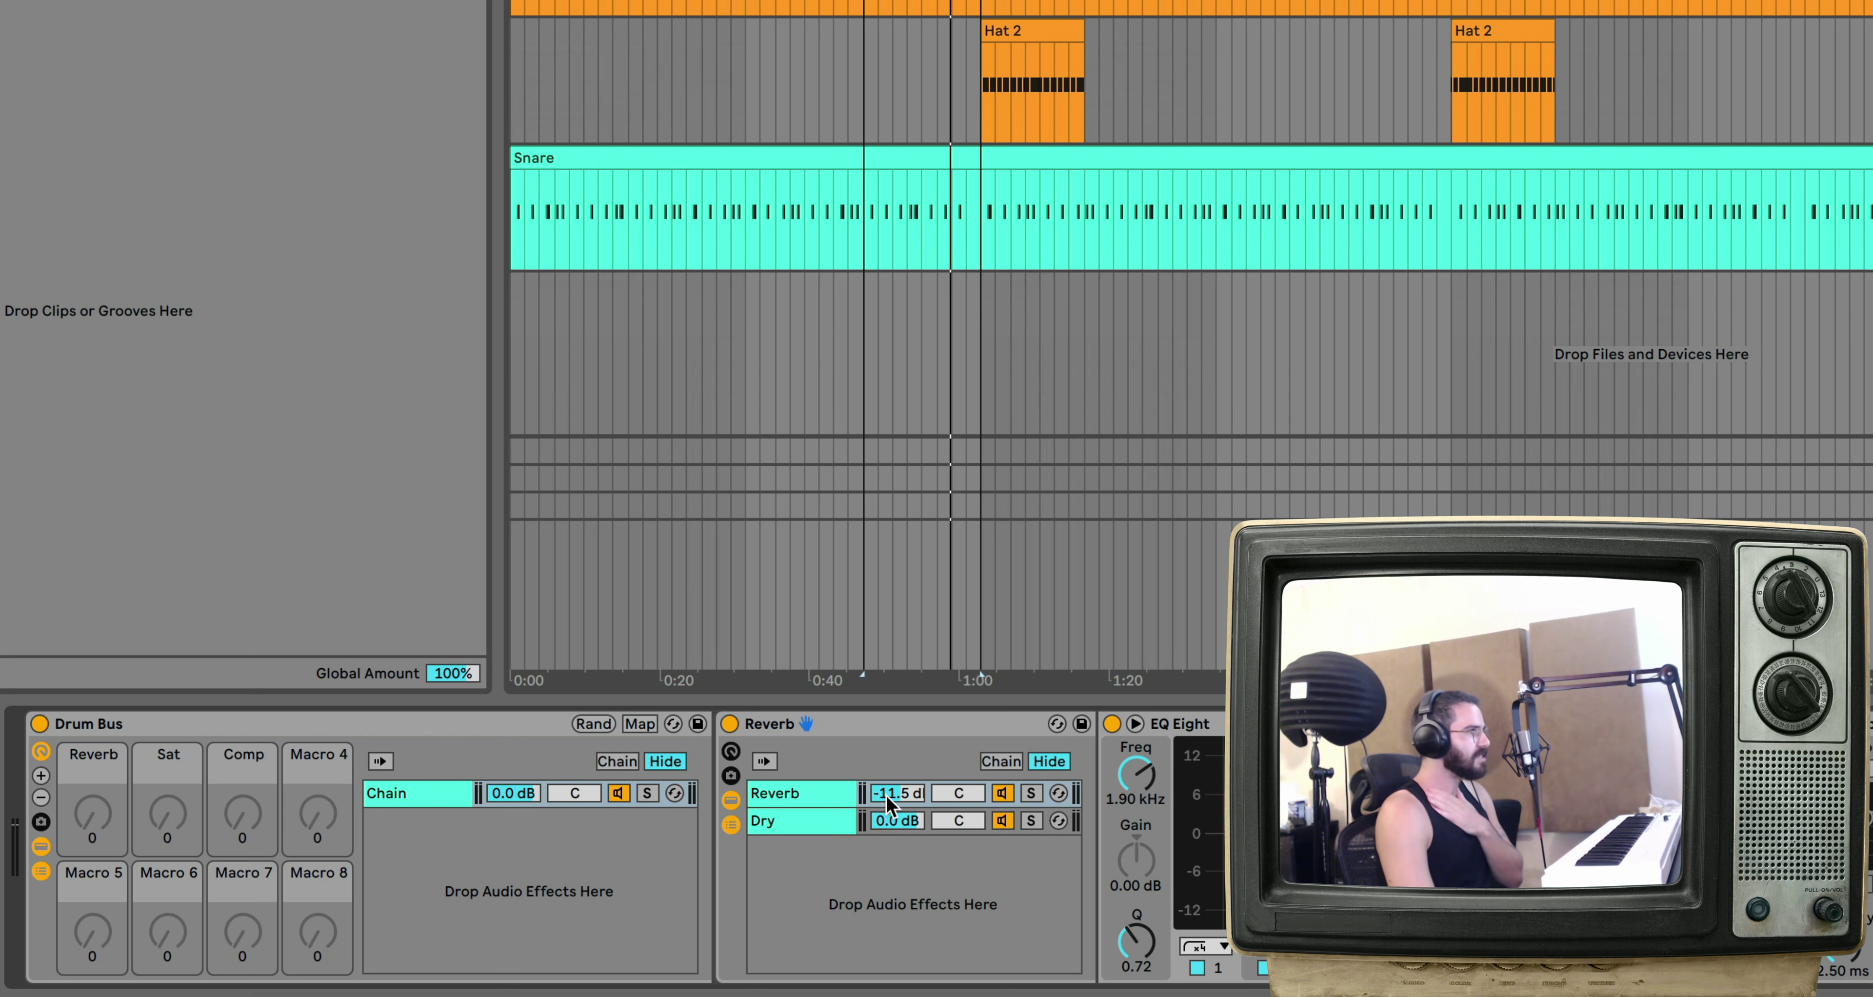
right_click(904, 793)
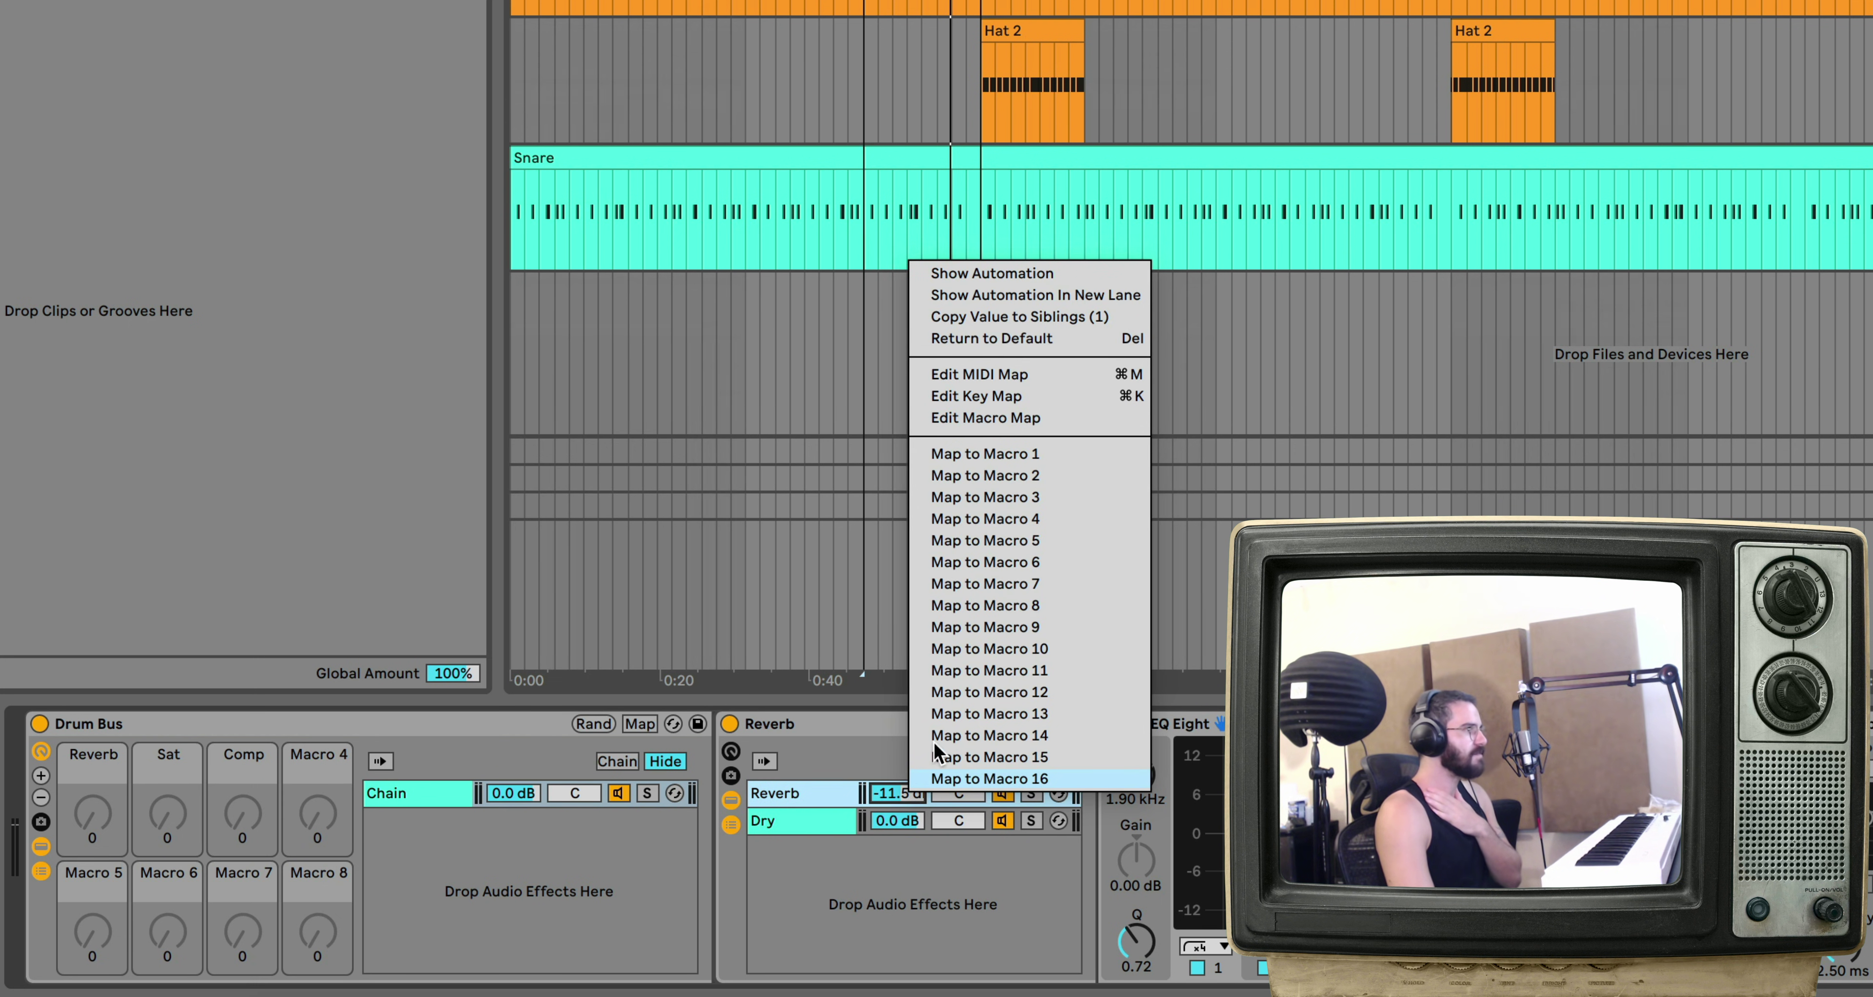
left_click(1002, 454)
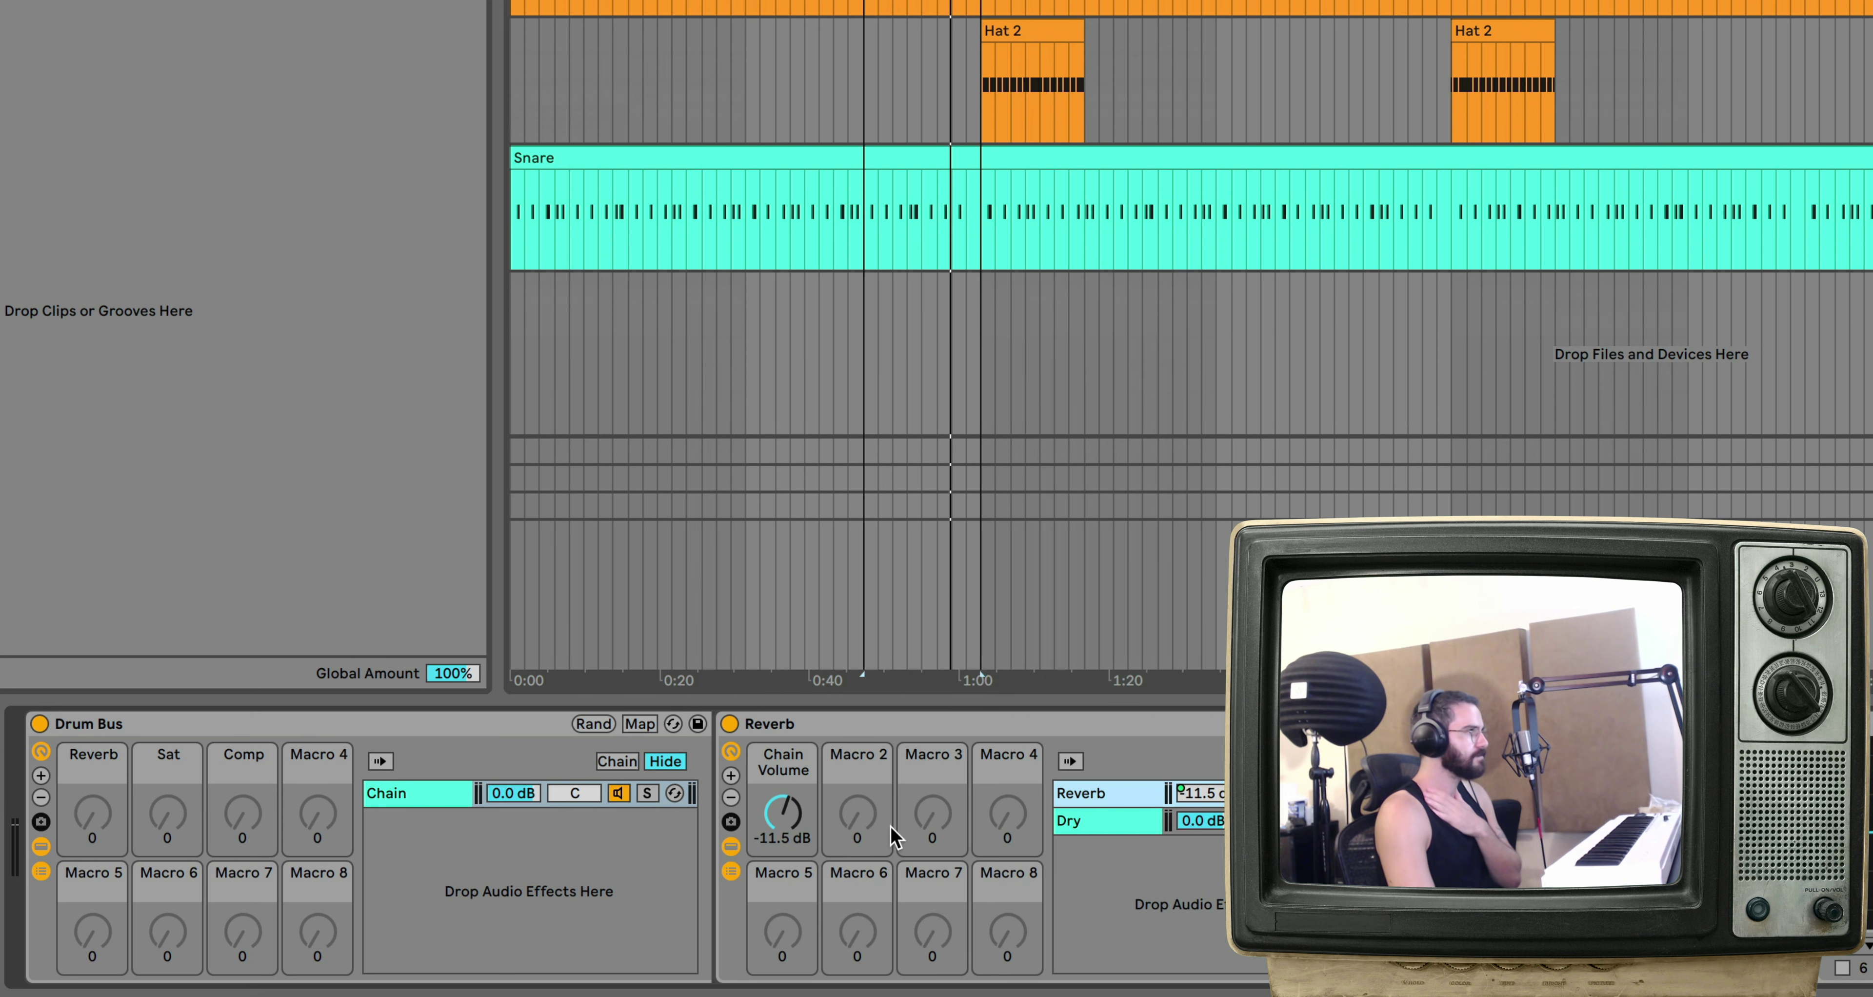
right_click(794, 775)
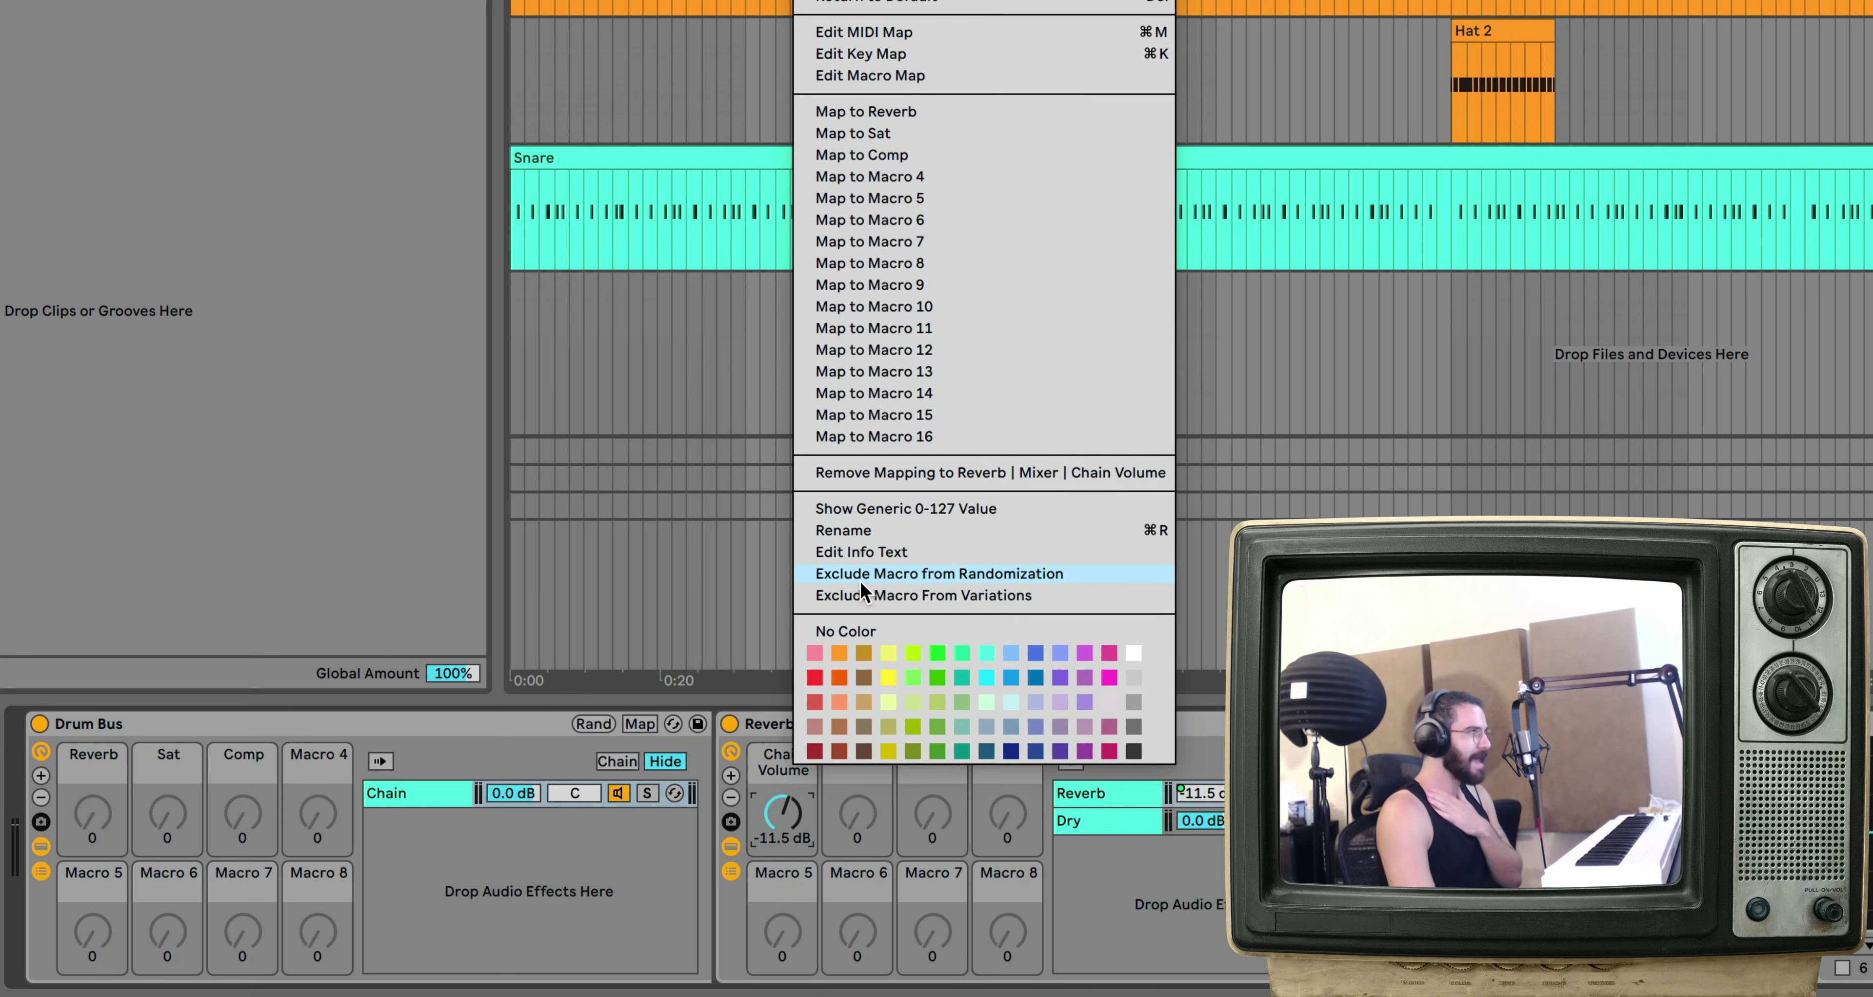
left_click(907, 114)
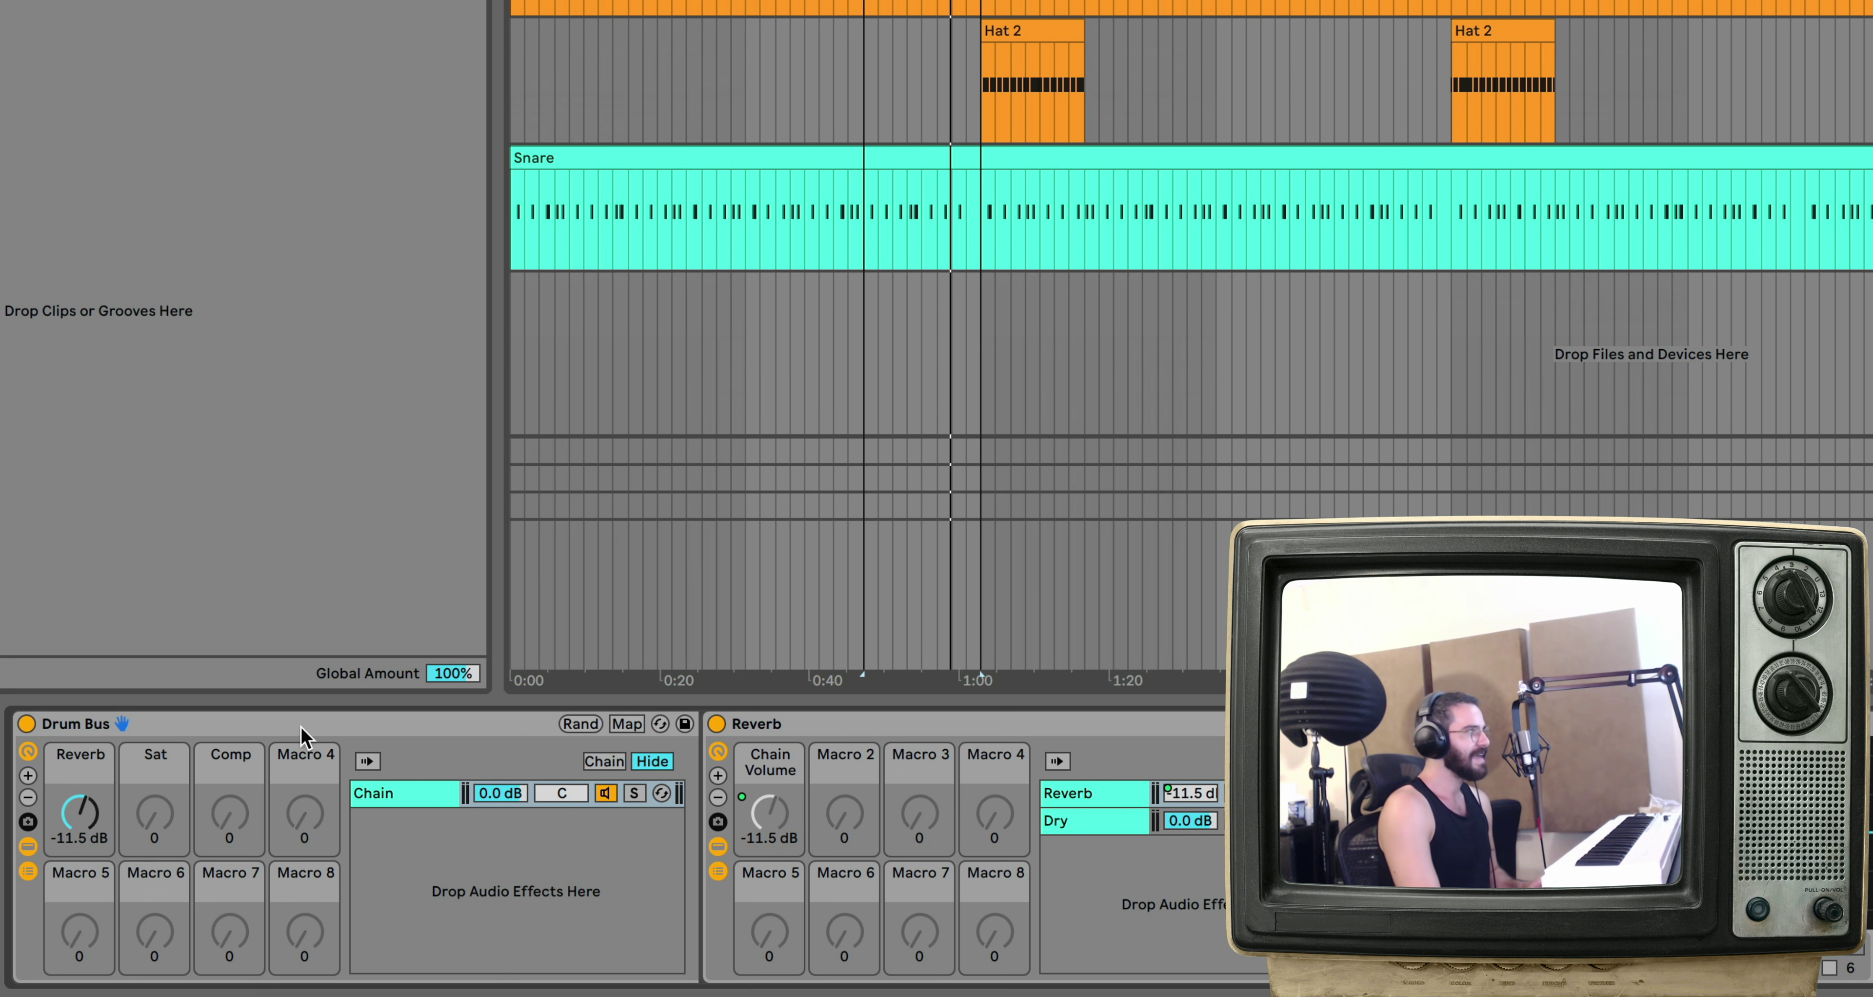
left_click(205, 725)
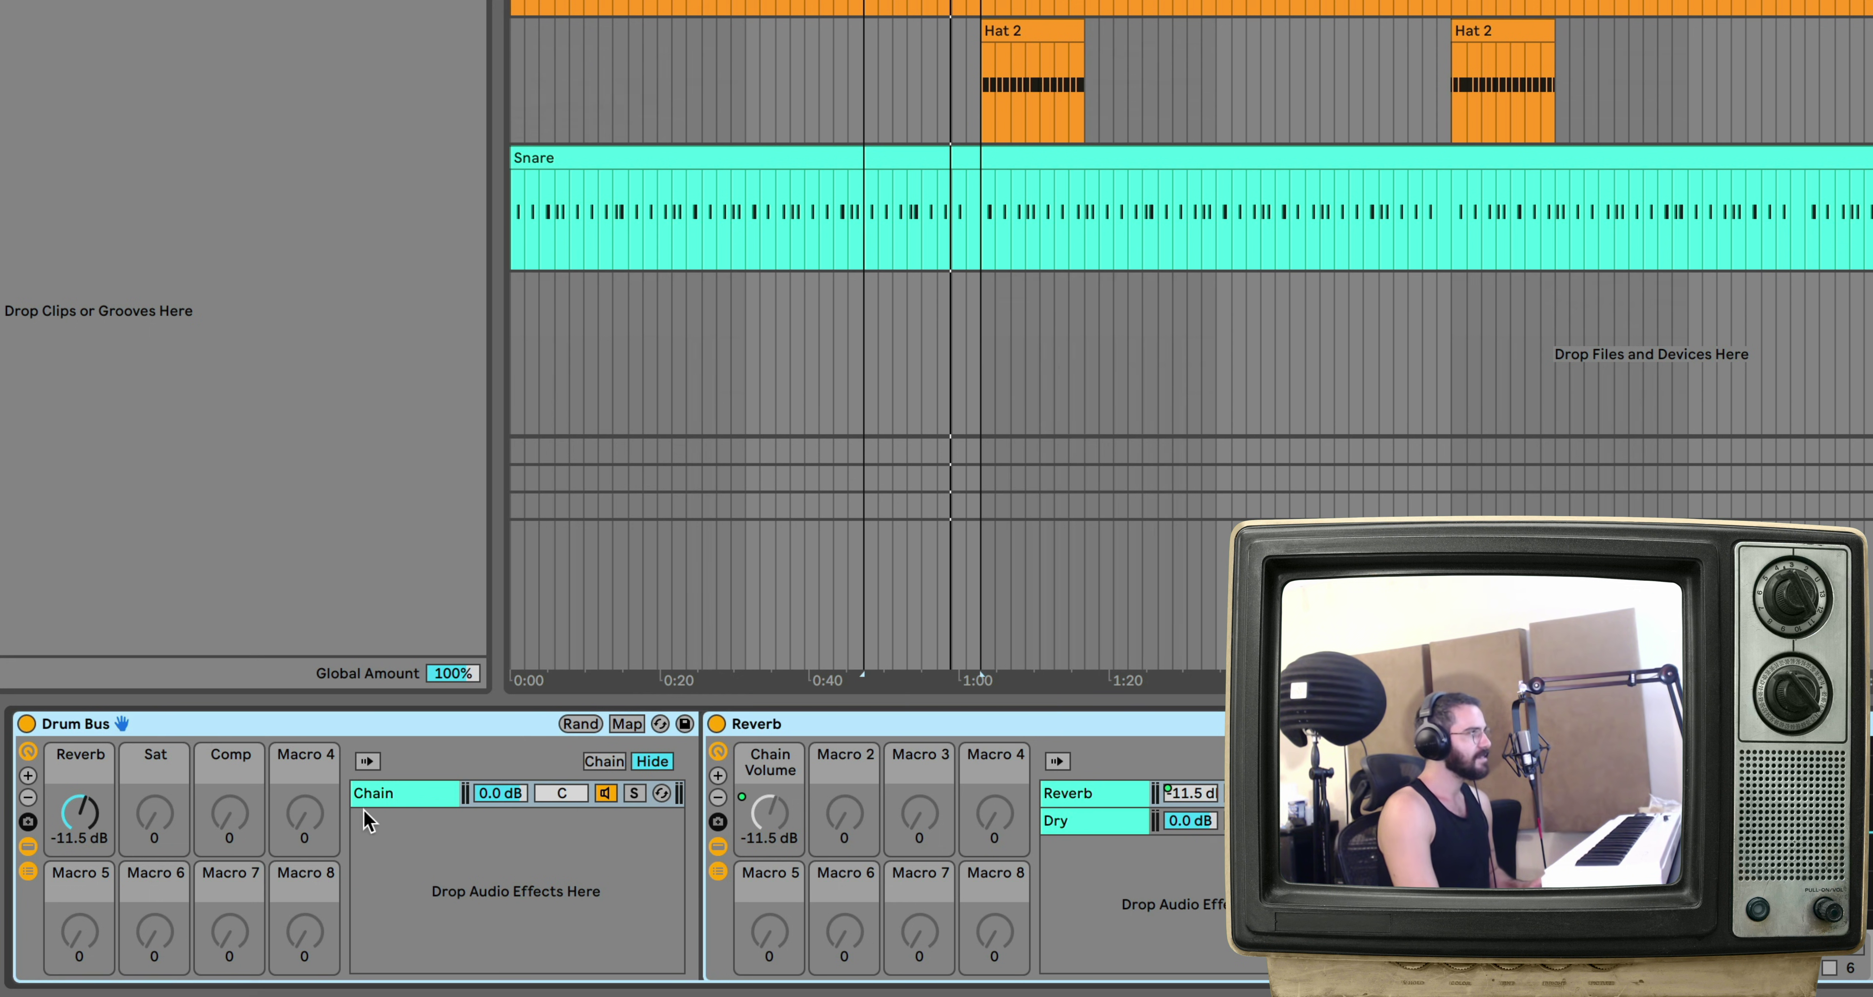
scroll(437, 842, "right", 5)
Step: Map Saturator Drive to the Sat macro and Glue Compressor Makeup to the Comp macro
left_click(334, 872)
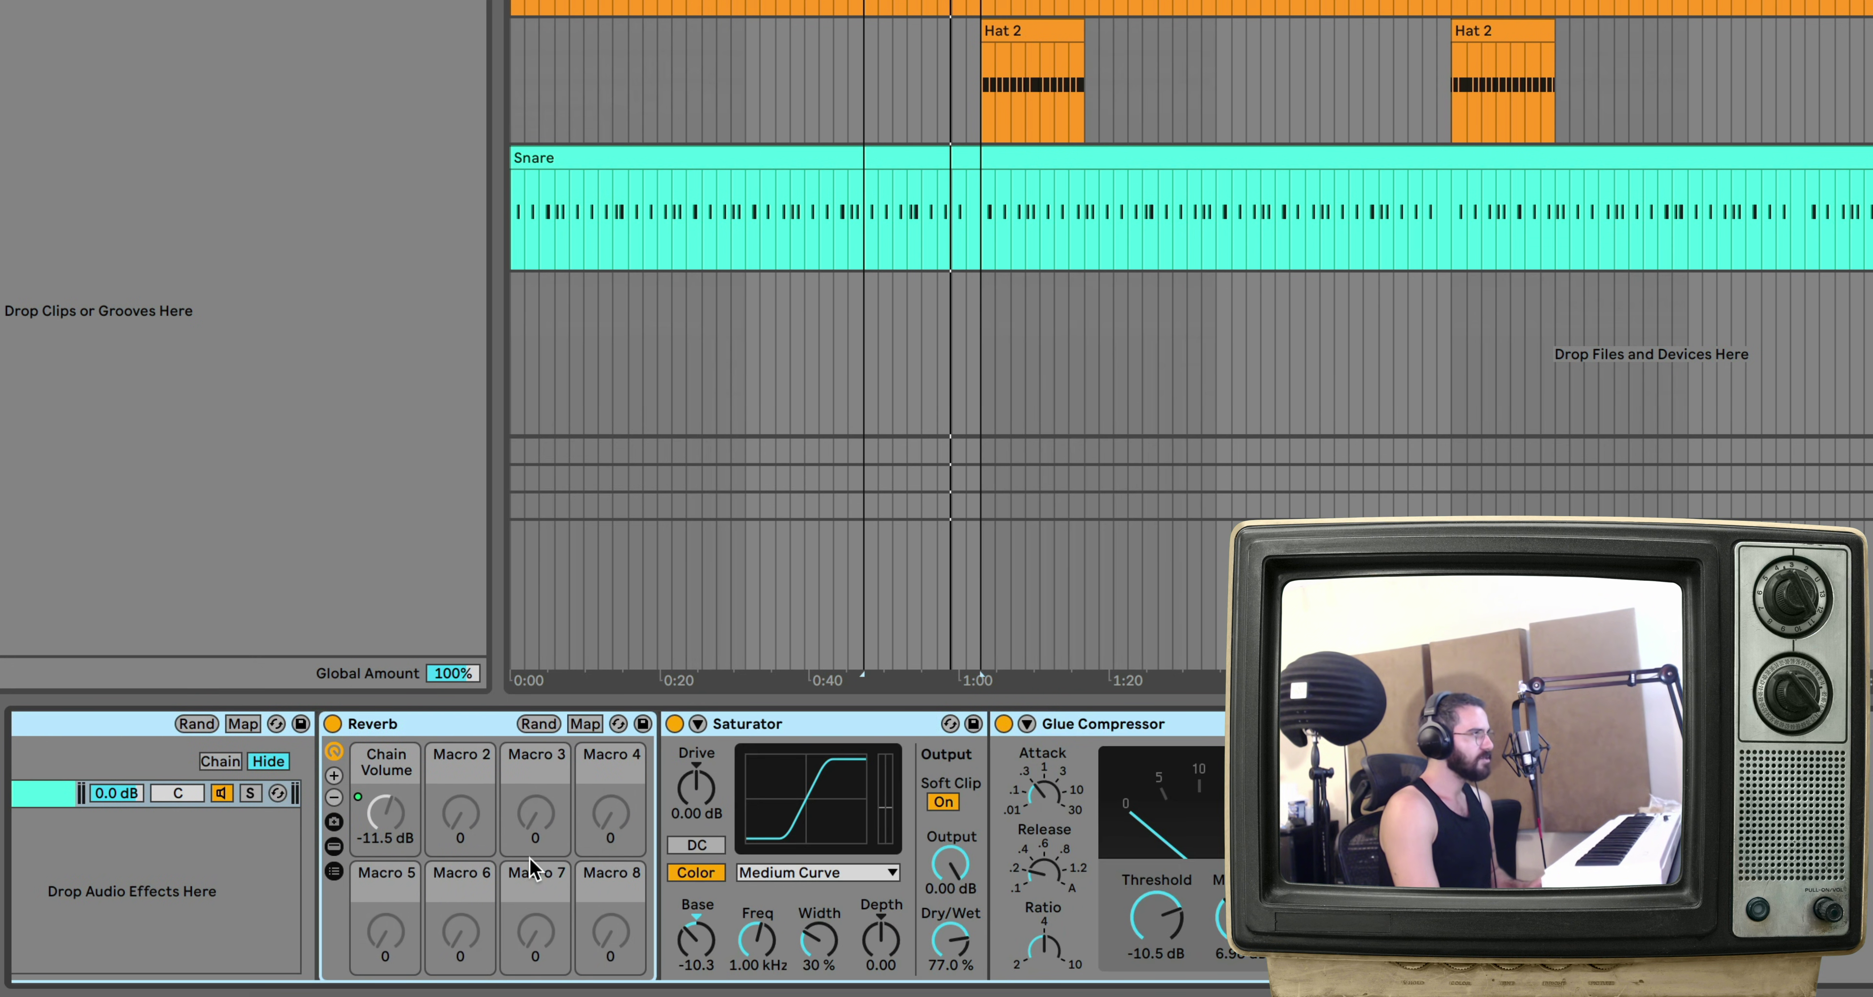
scroll(626, 839, "left", 5)
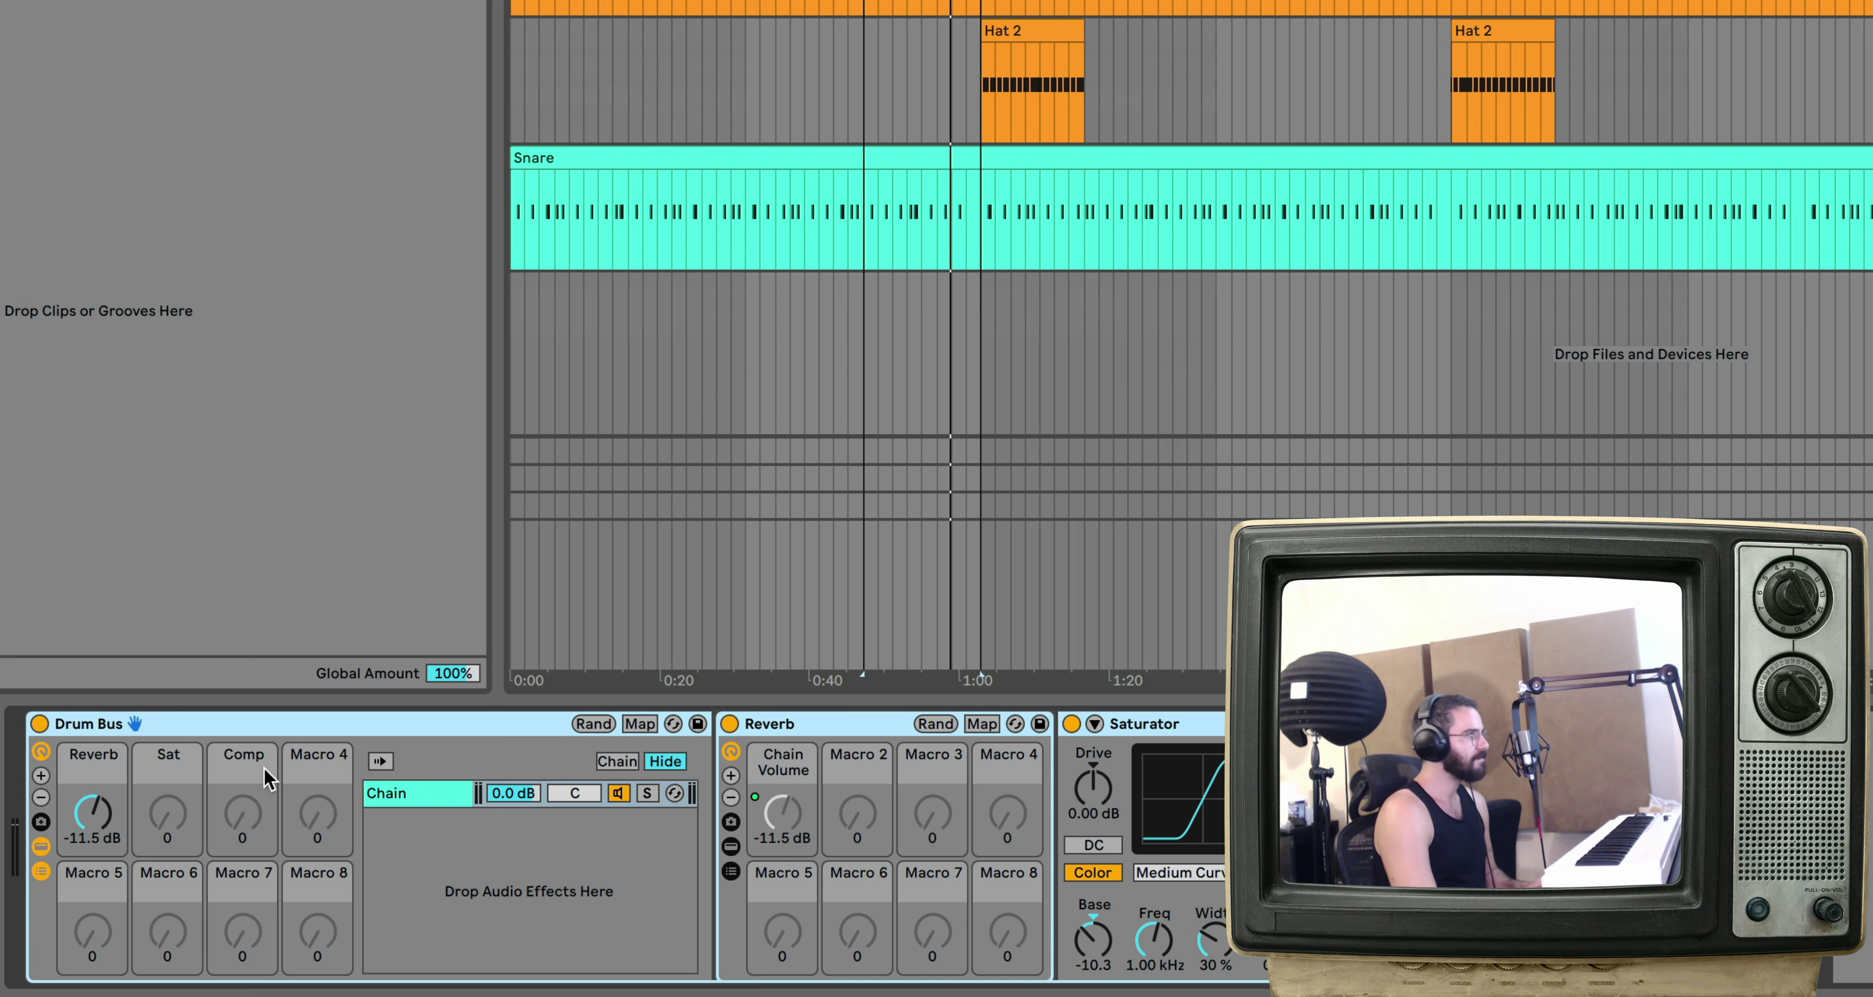
right_click(1086, 783)
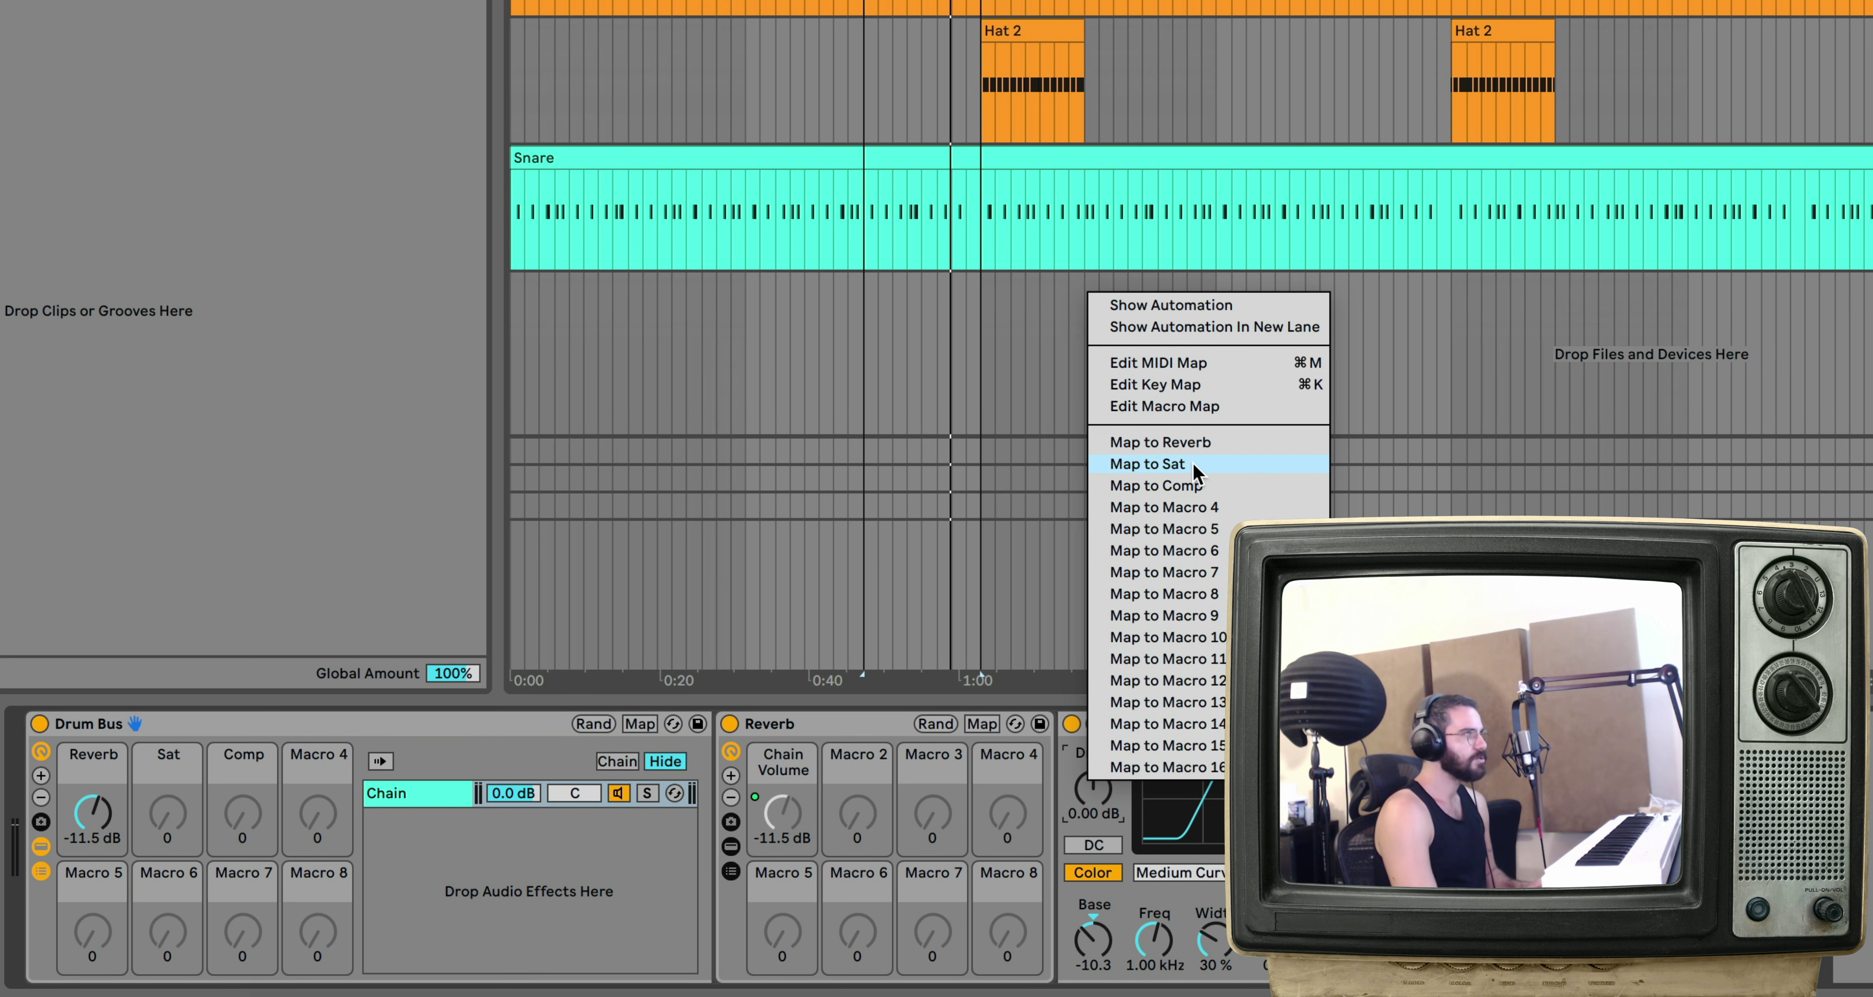
left_click(1156, 463)
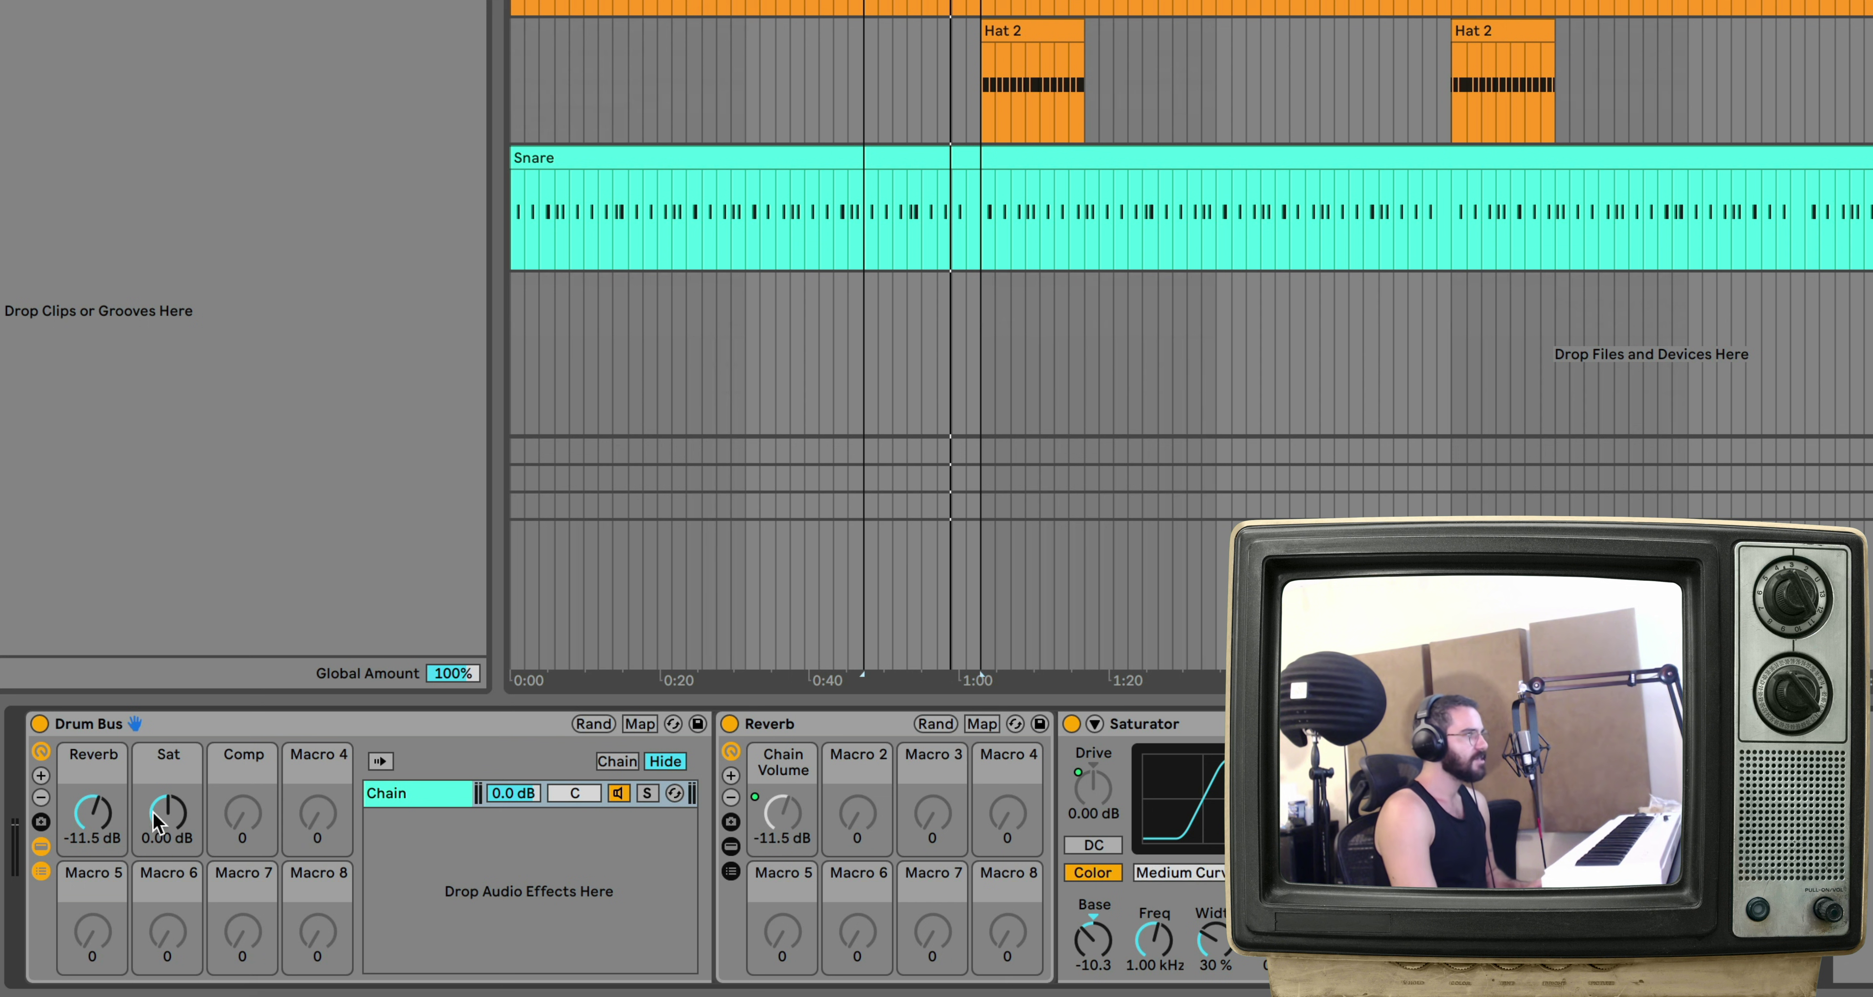
mouse_move(174, 820)
left_mouse_down()
mouse_move(175, 854)
mouse_move(175, 792)
mouse_move(175, 810)
left_mouse_up()
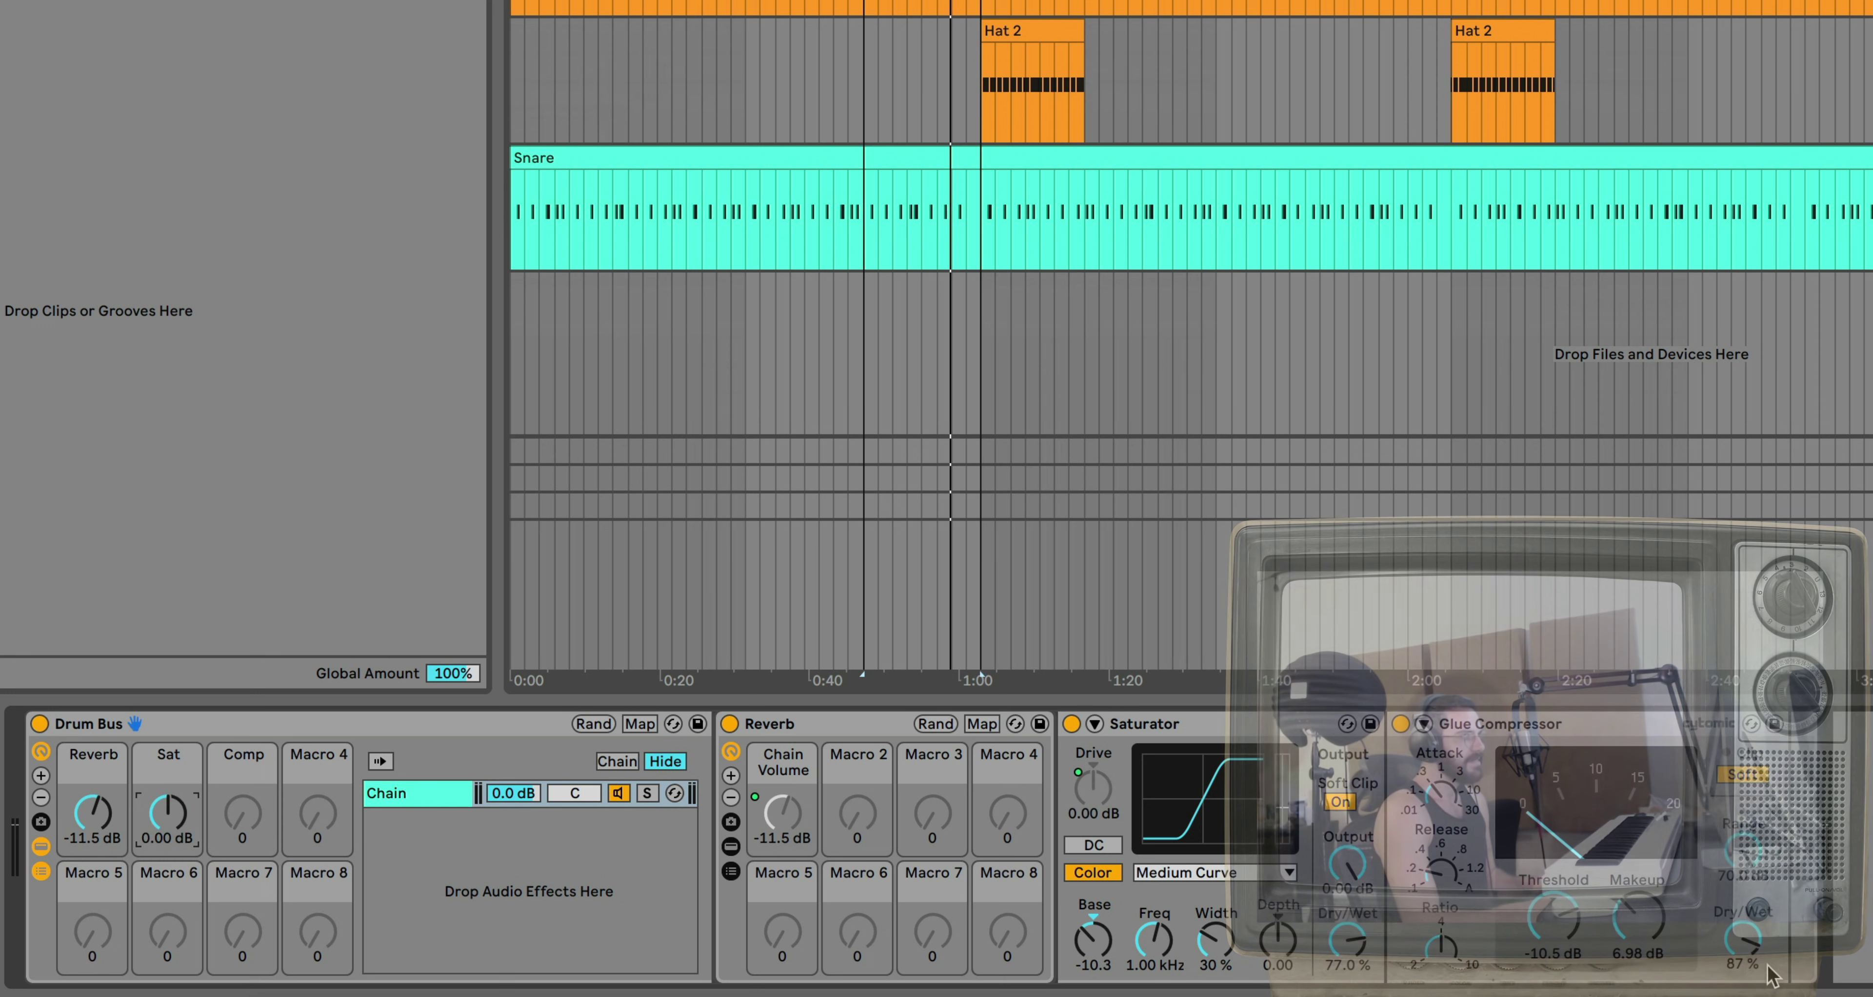
right_click(1646, 929)
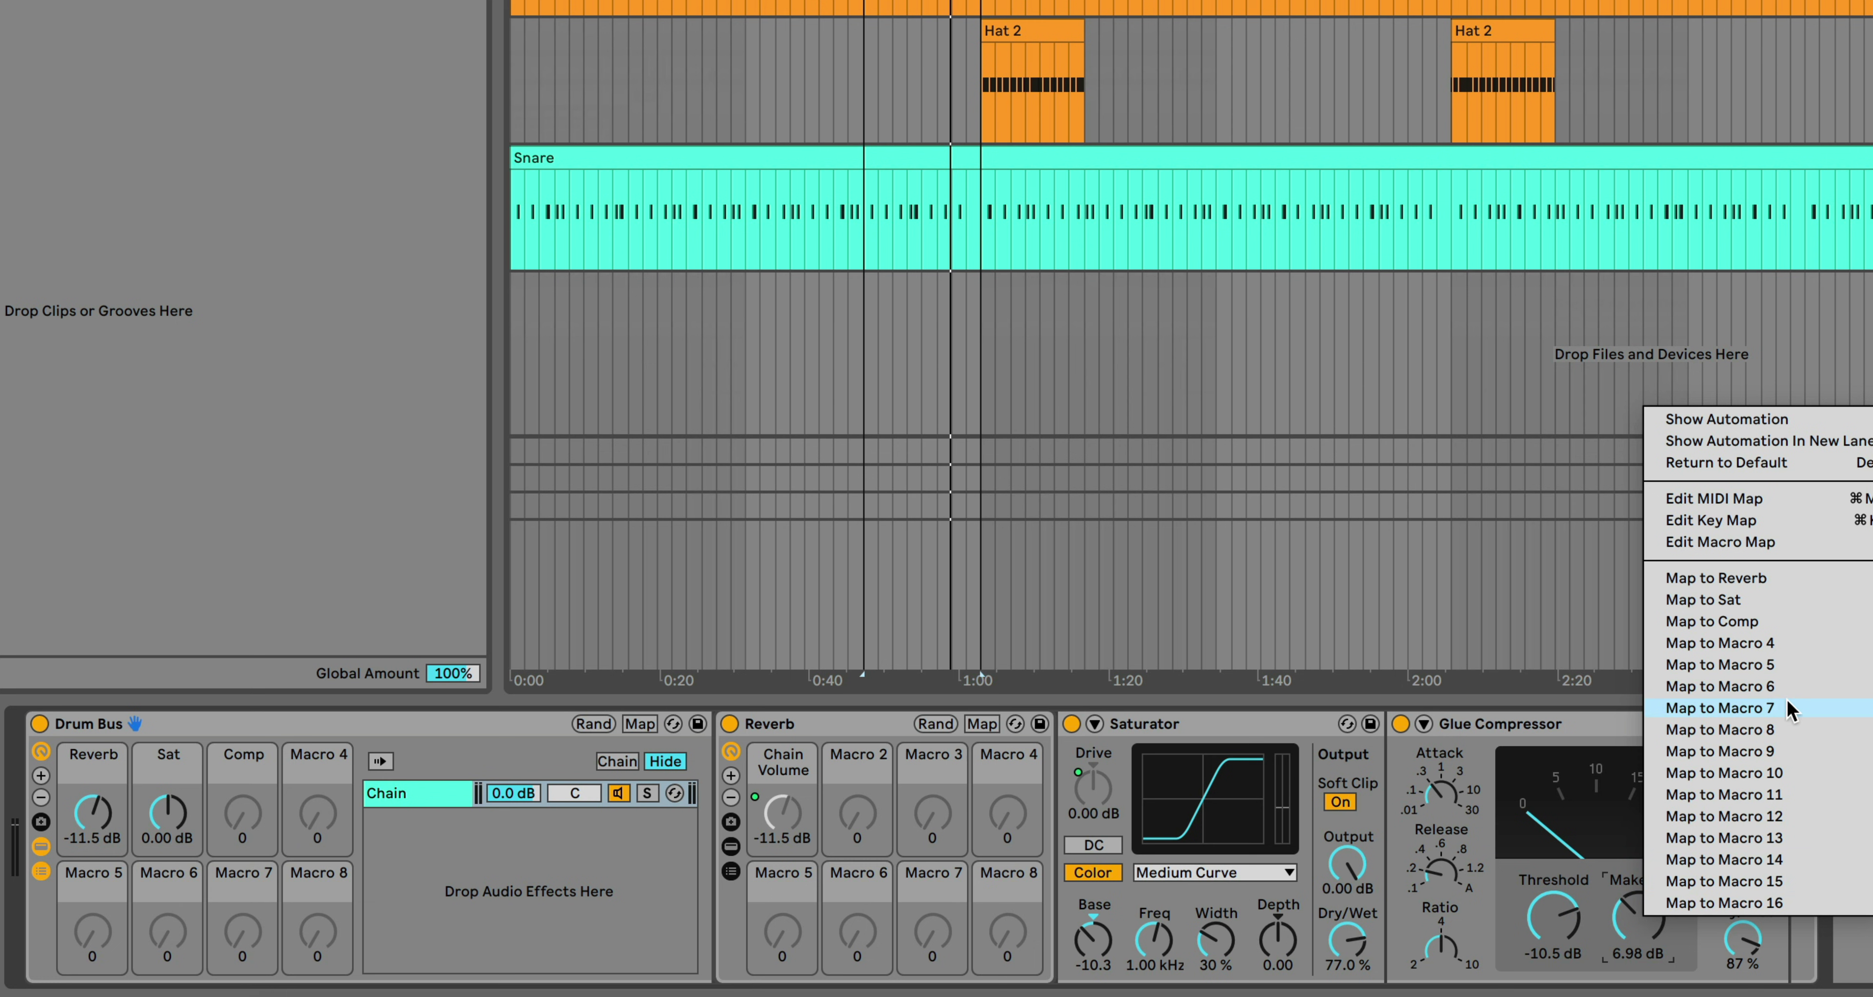
left_click(1733, 623)
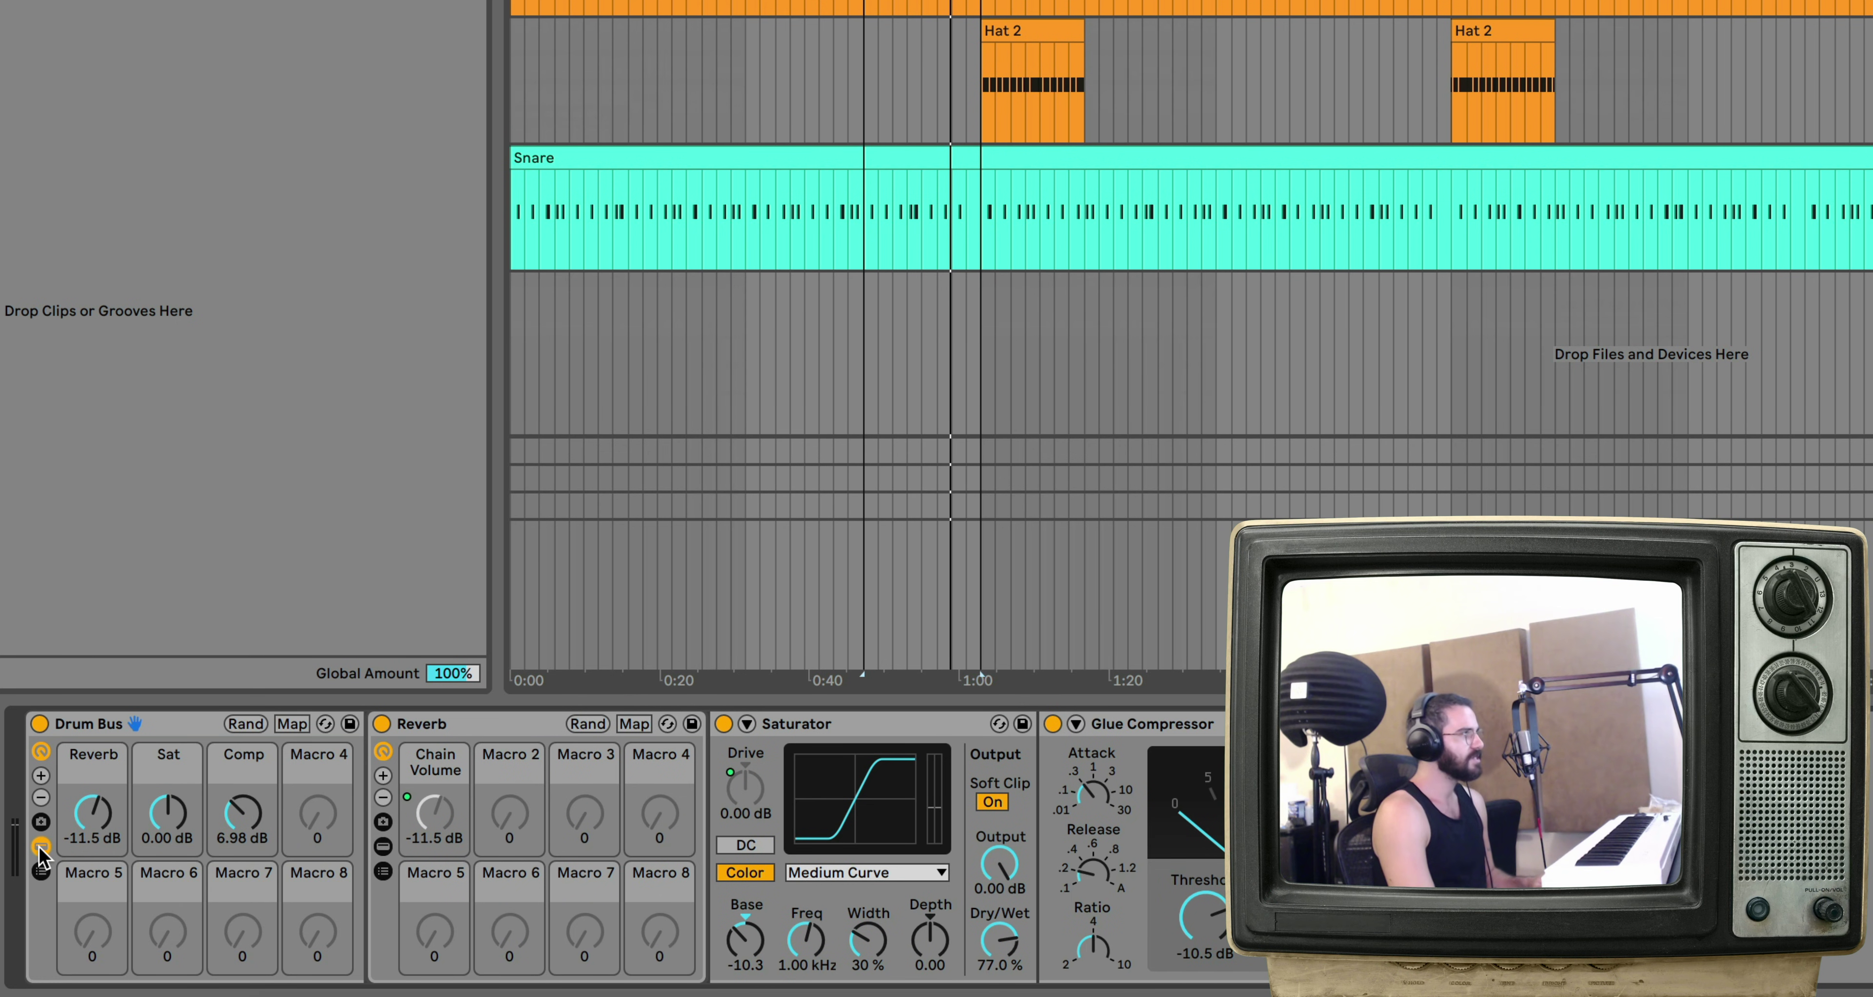
Step: Collapse Drum Bus to its macros and lower the Reverb macro to -14.471 during playback
left_click(40, 871)
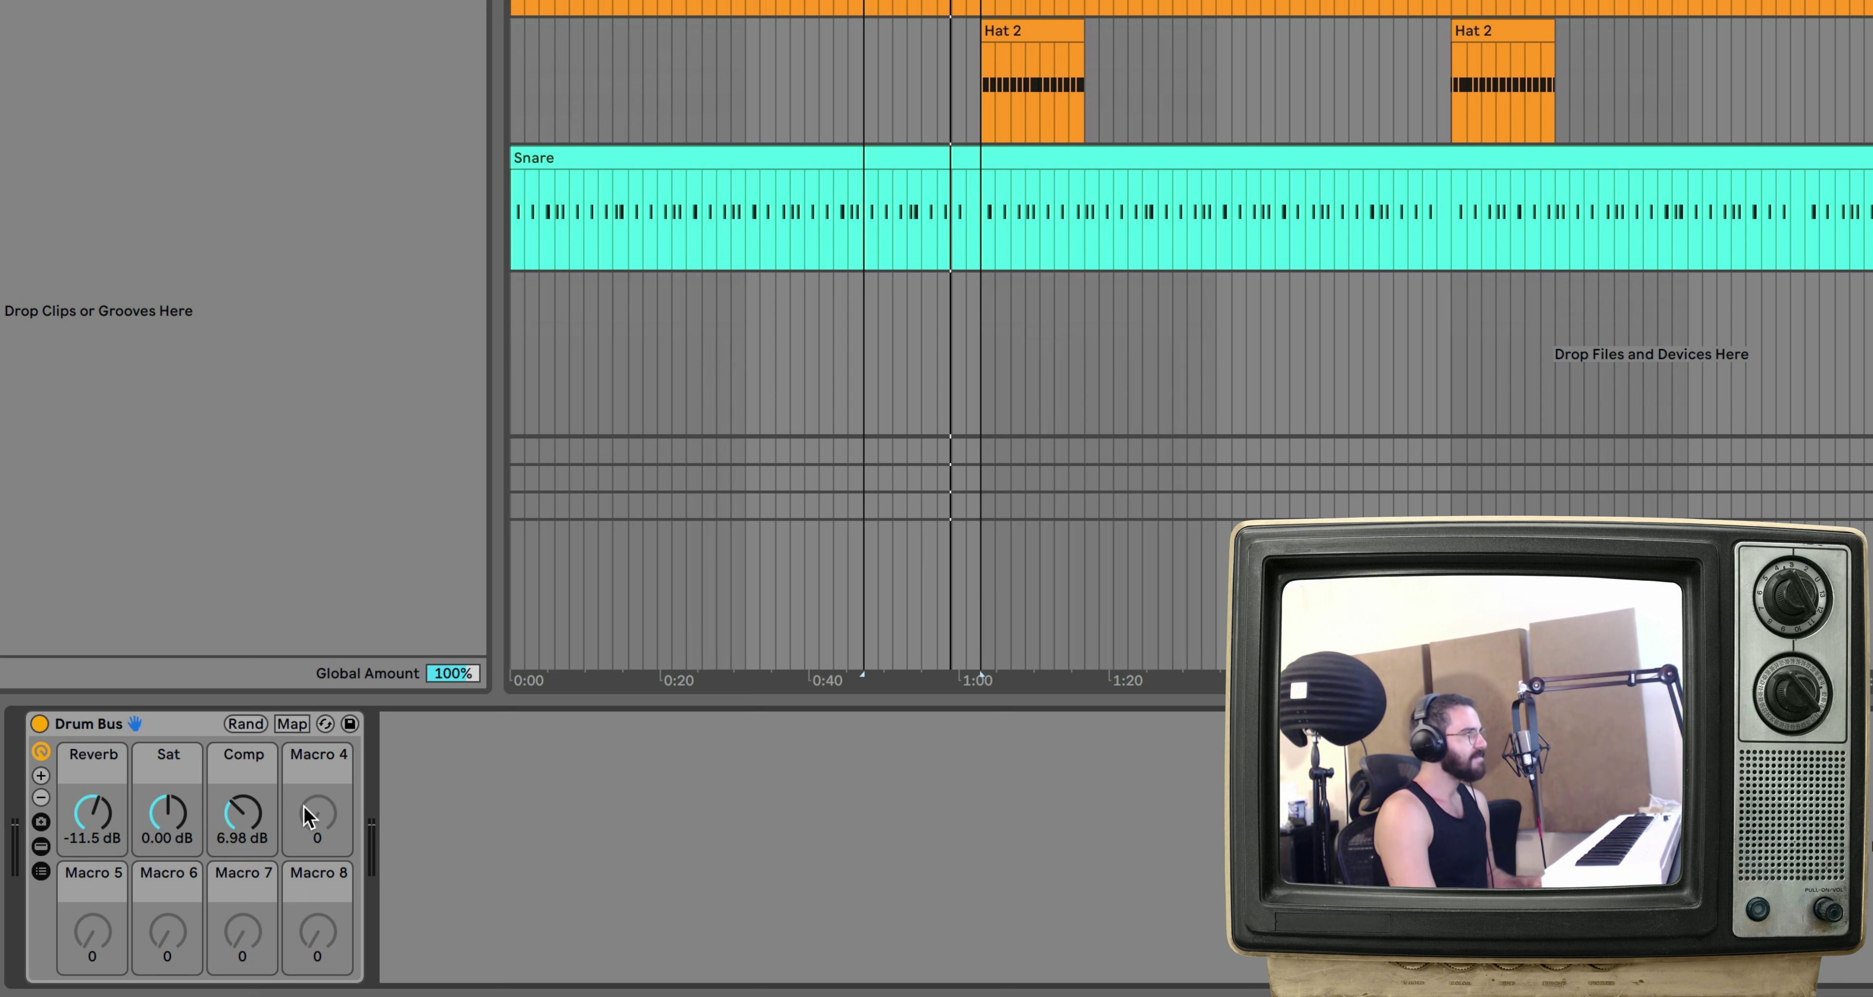
key("space")
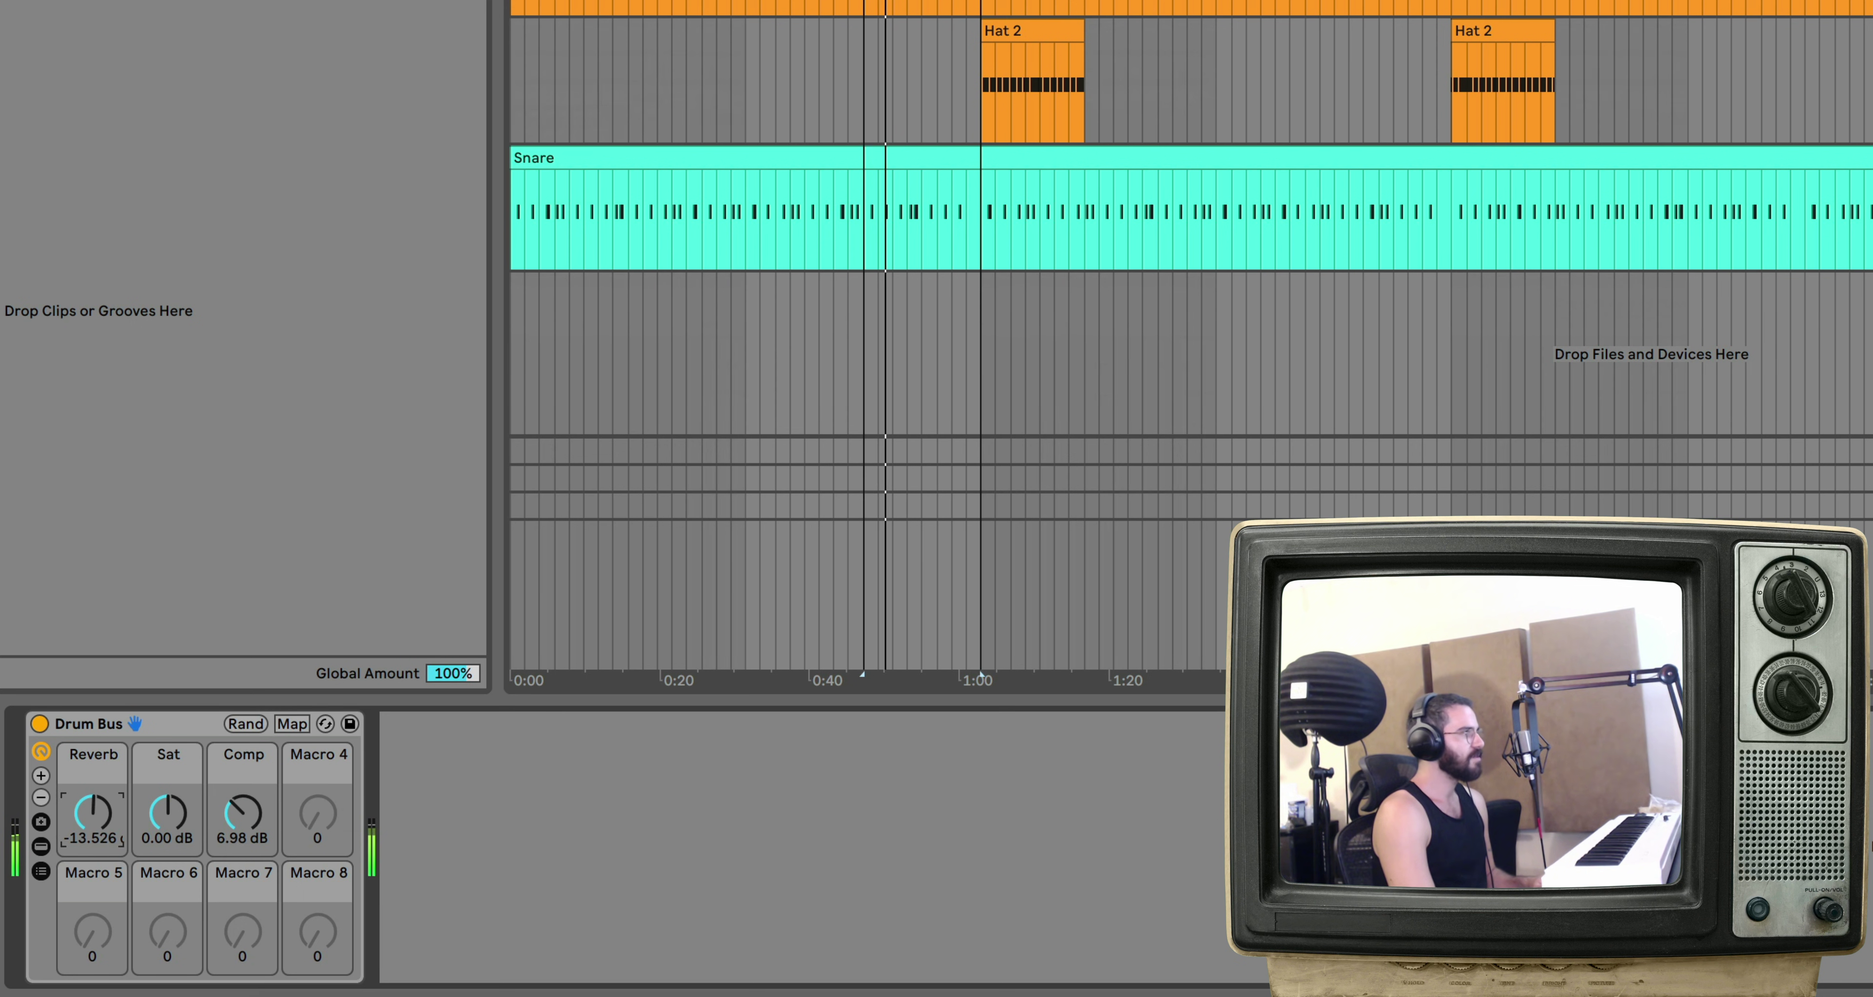
left_click_drag(93, 812, 171, 821)
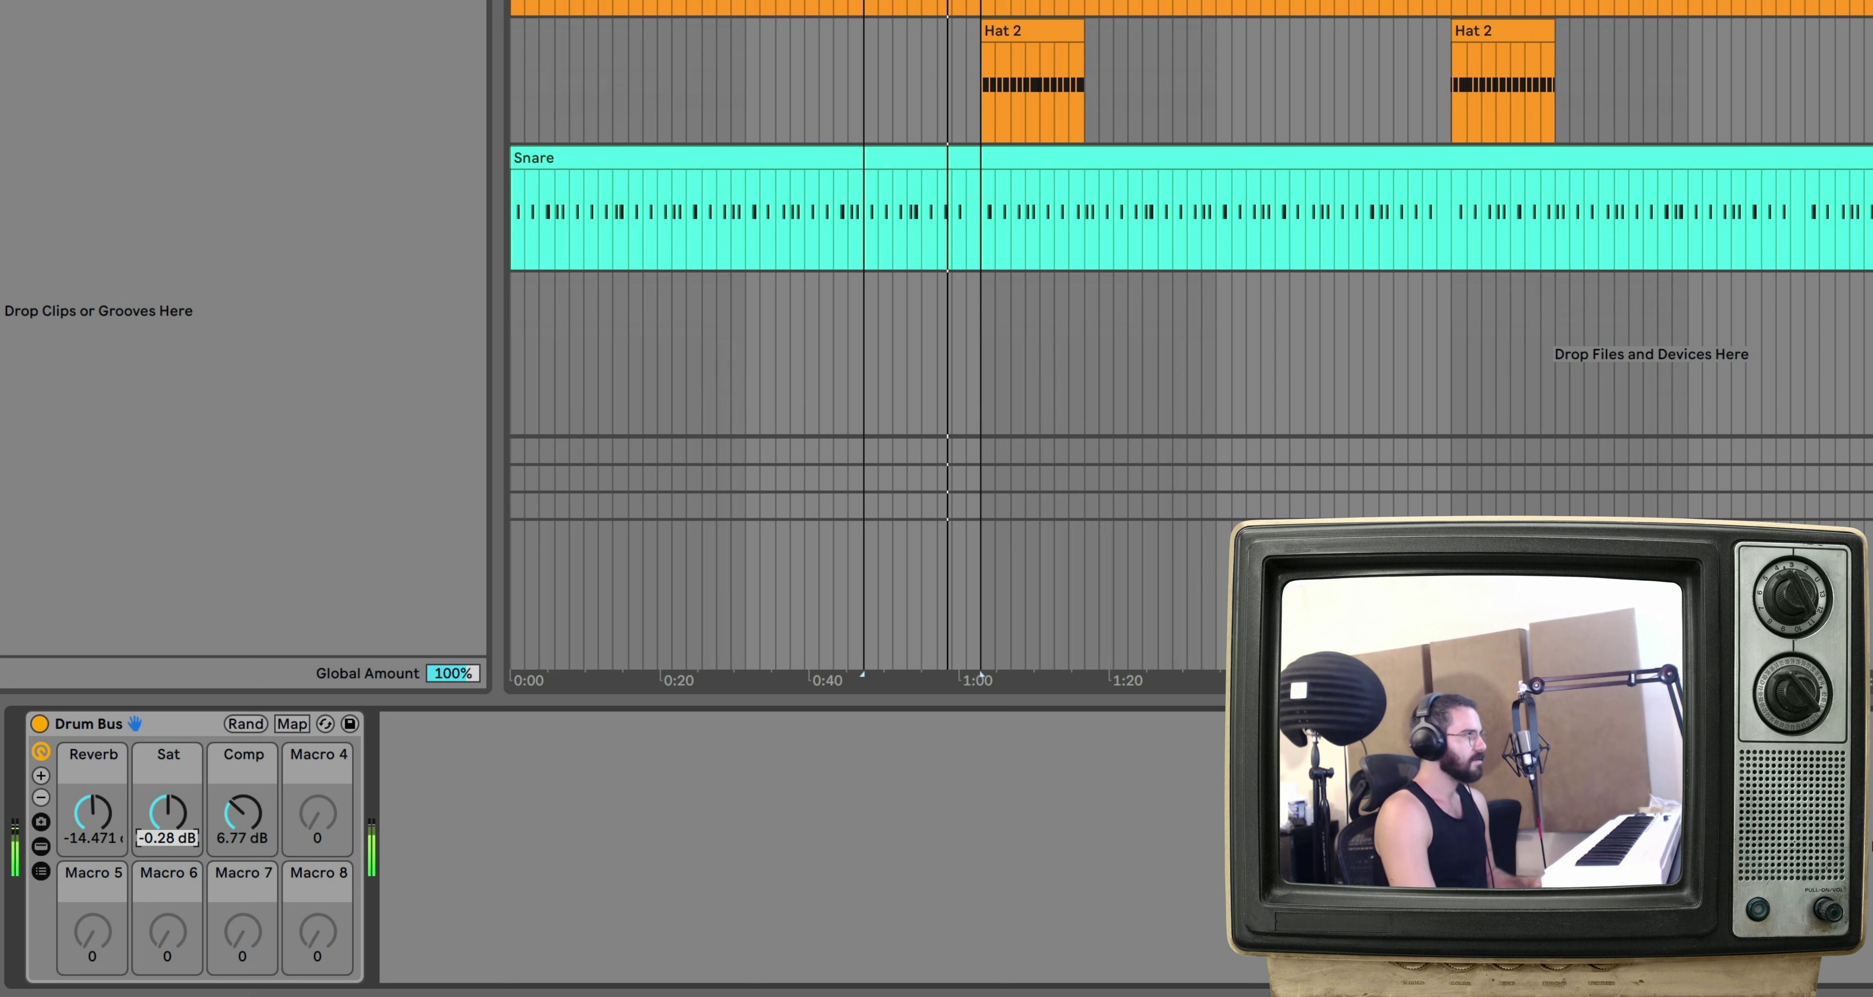
Step: Switch the Drum Bus rack off and on twice to compare, leave it active, and stop playback
left_click(39, 724)
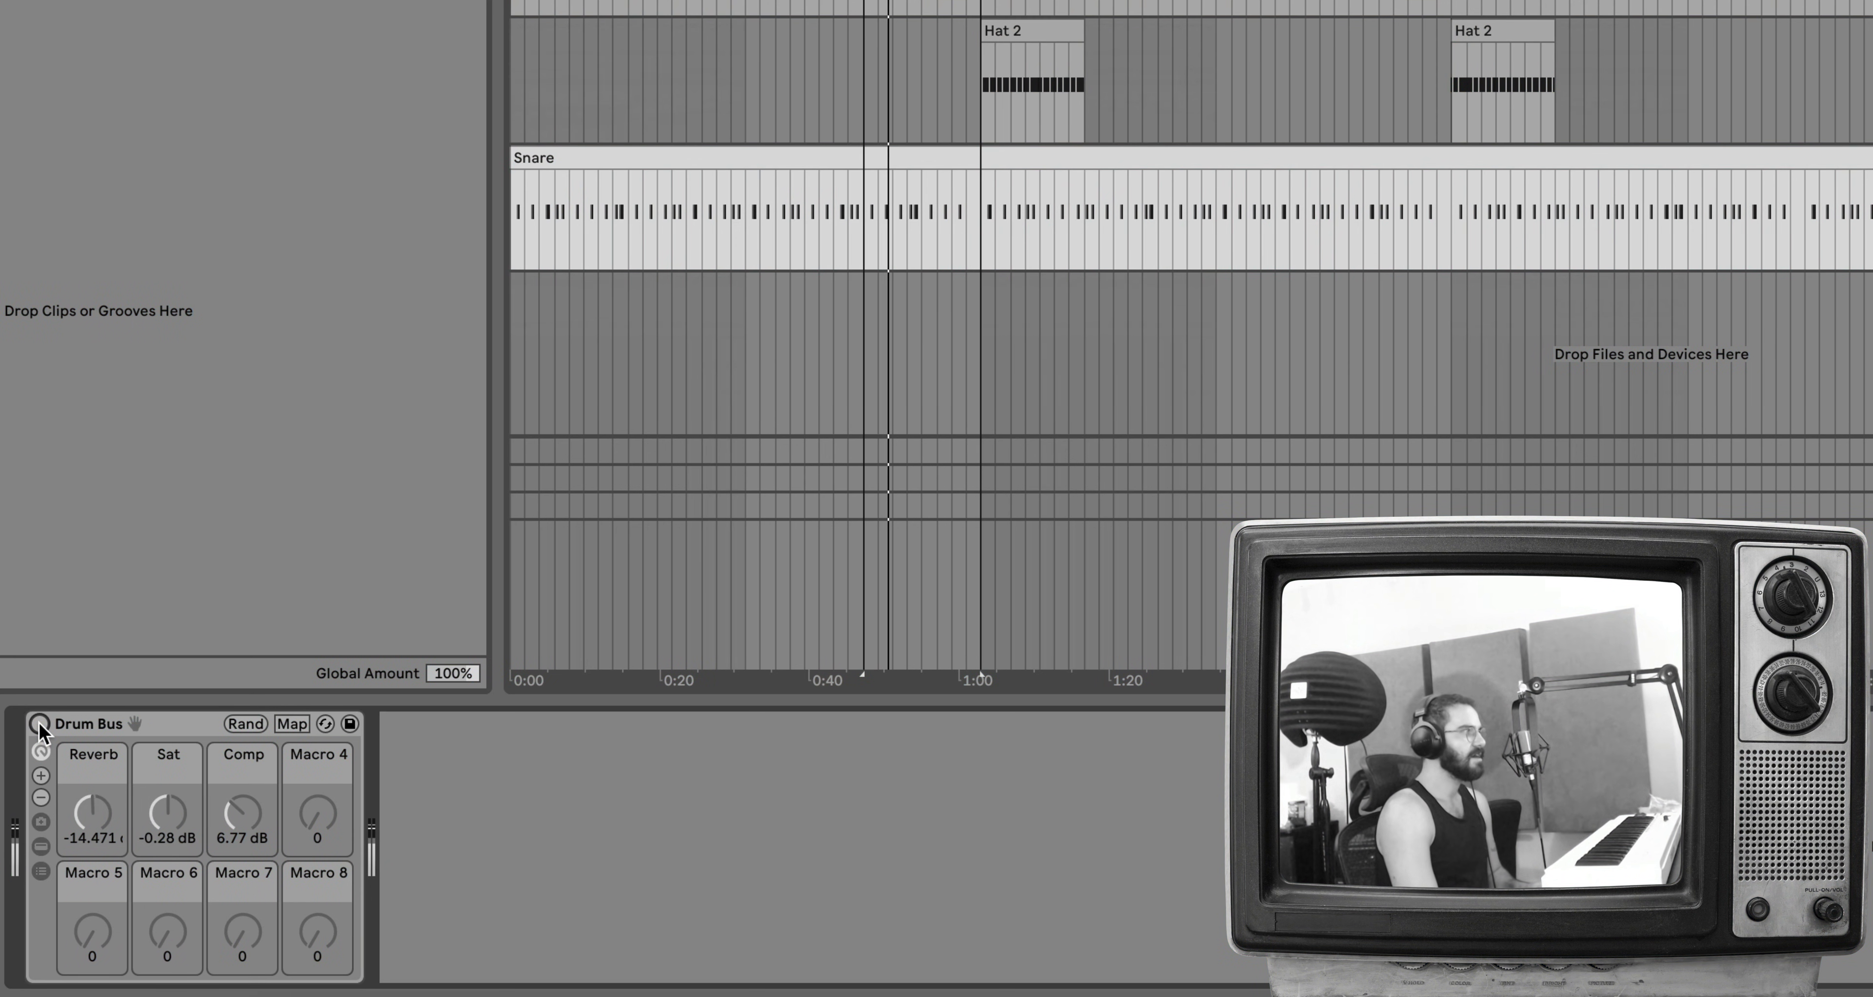
left_click(39, 724)
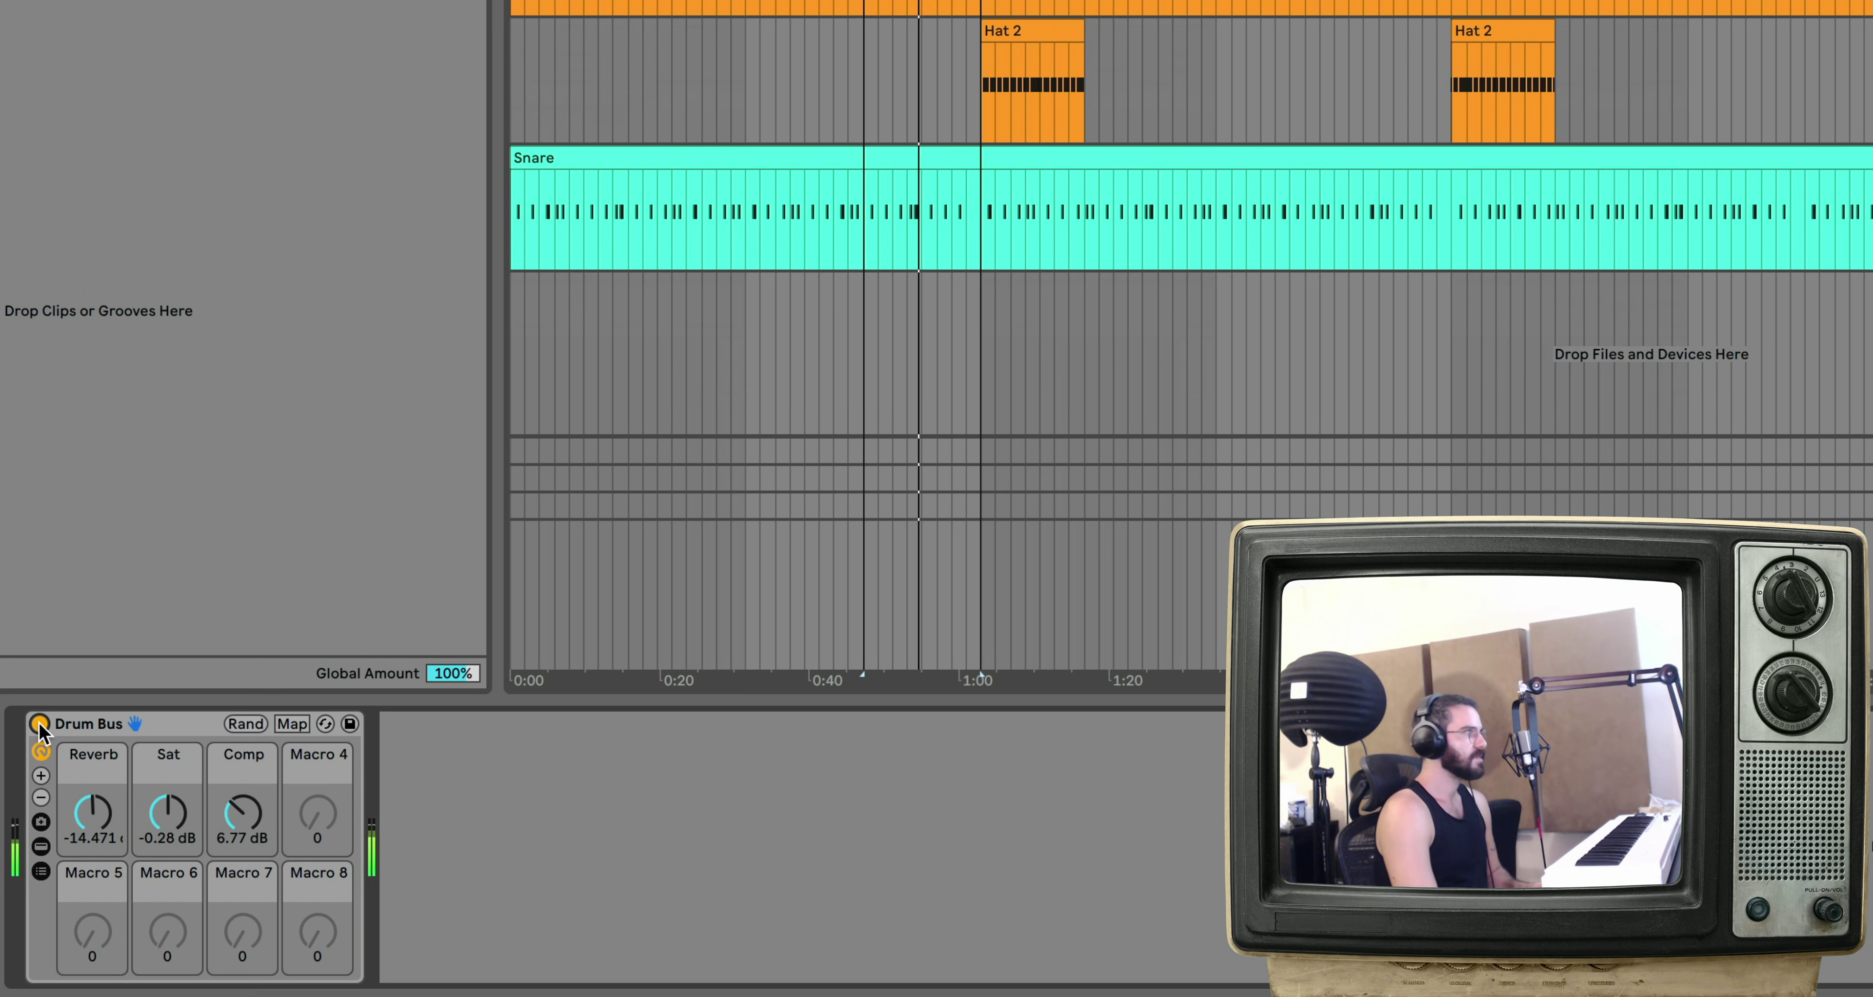
left_click(39, 724)
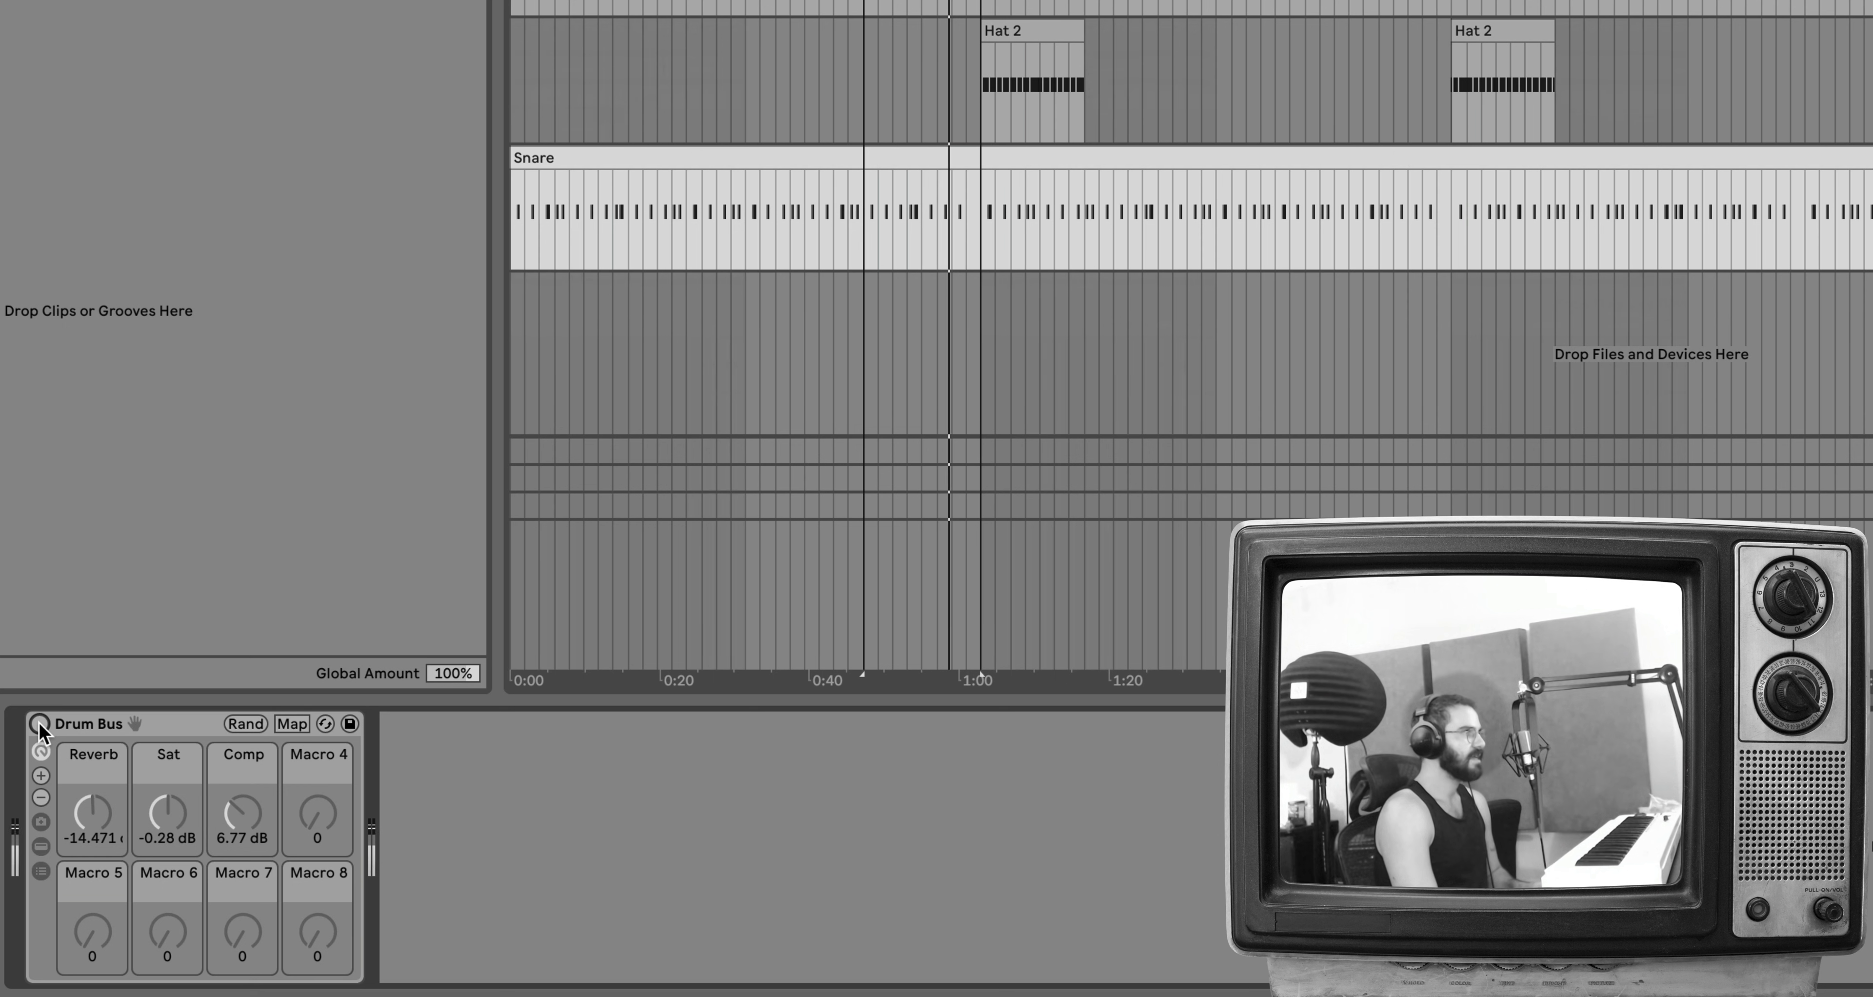
left_click(39, 724)
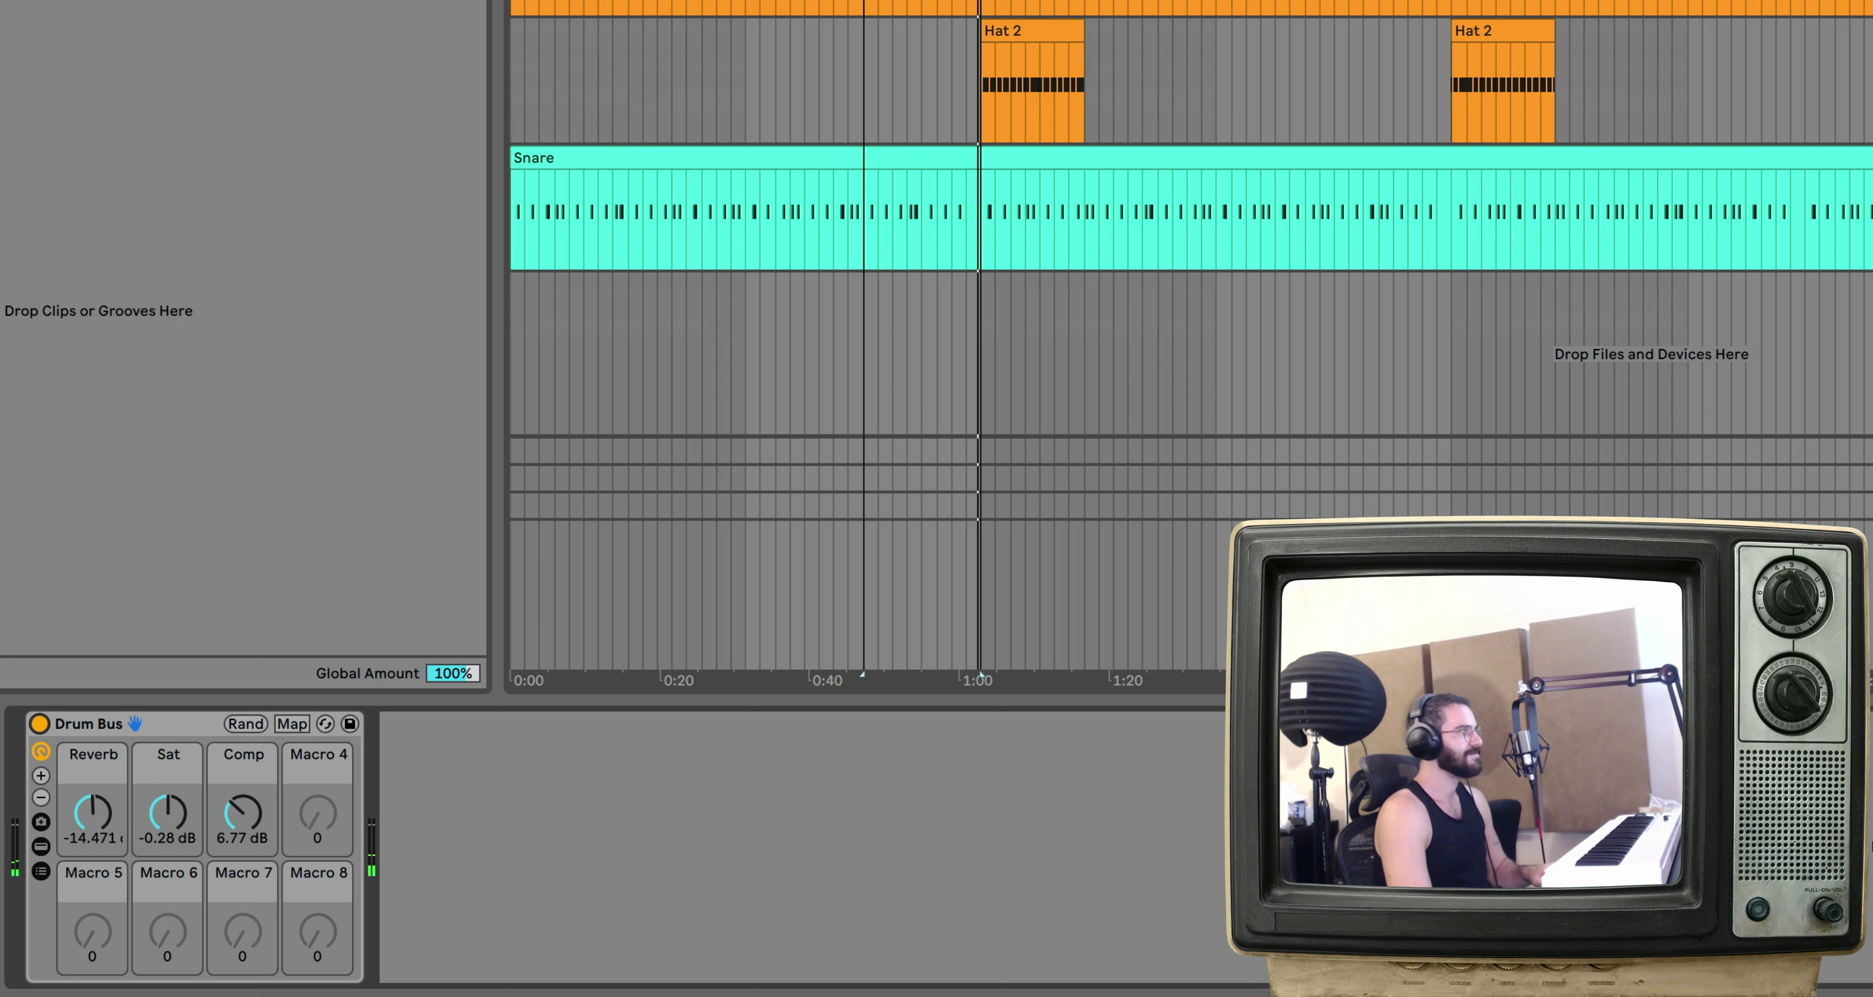
key("space")
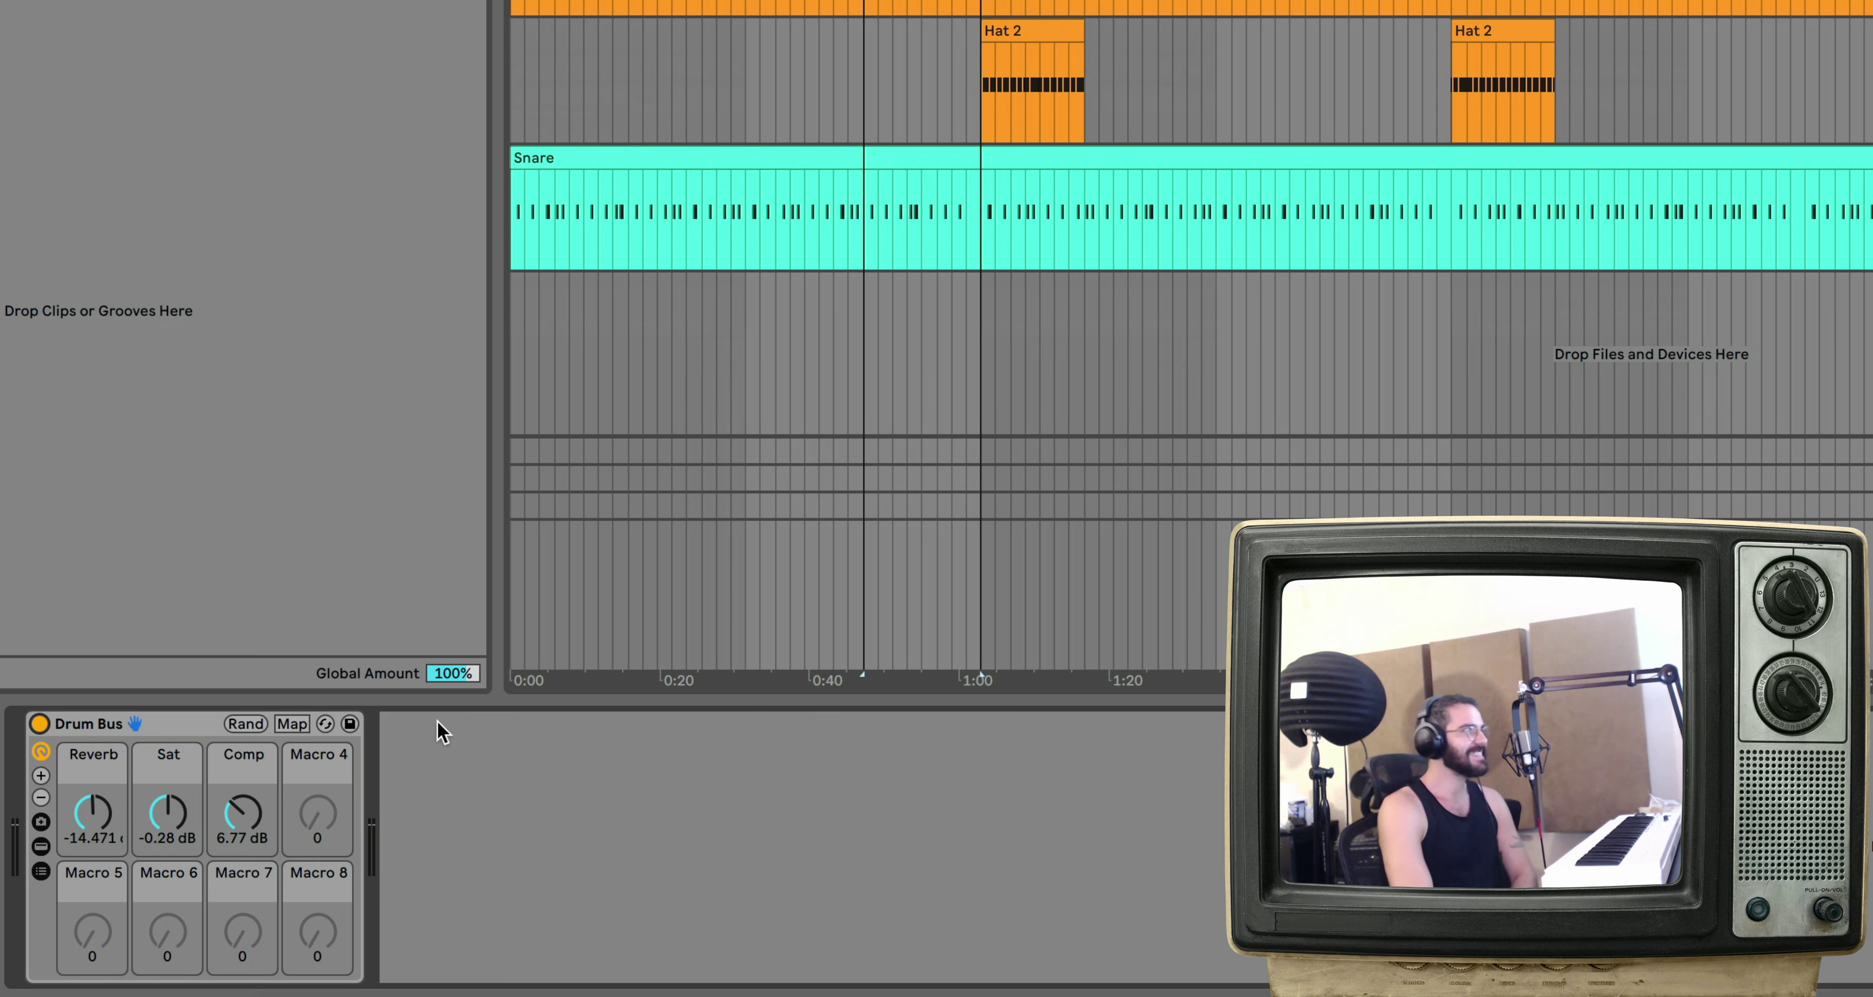
left_click(350, 724)
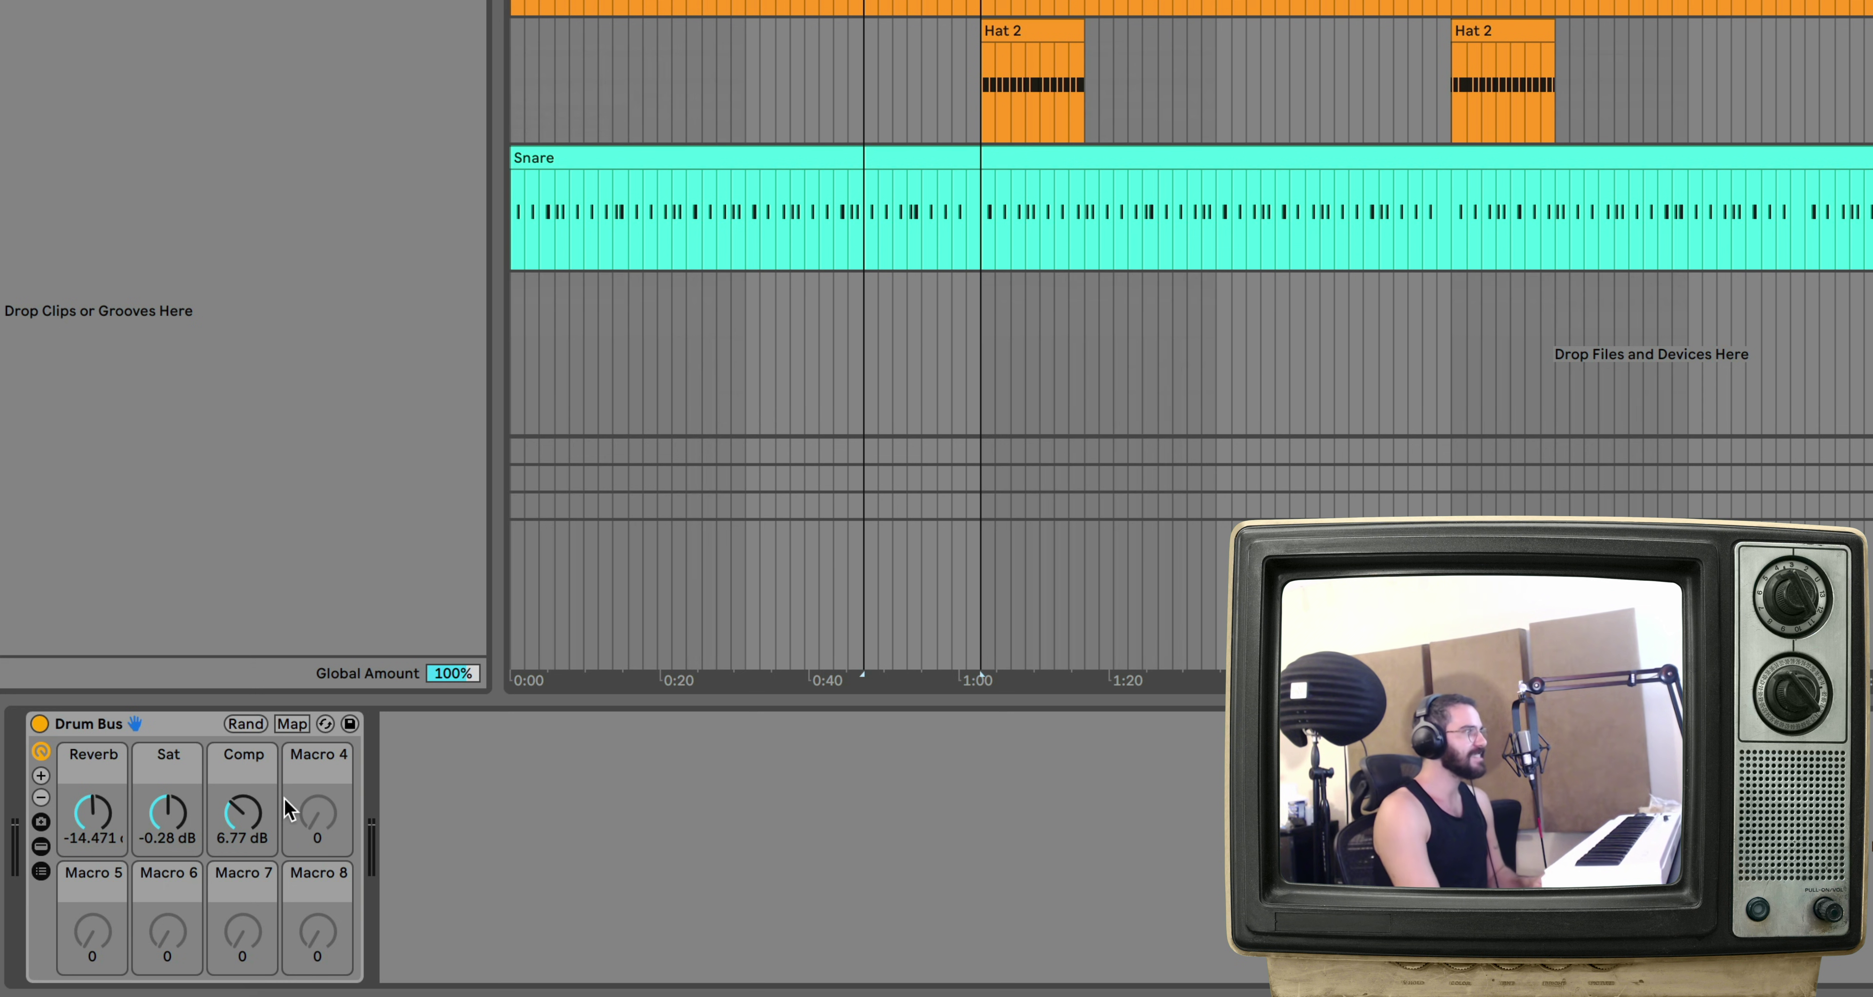
left_click(139, 725)
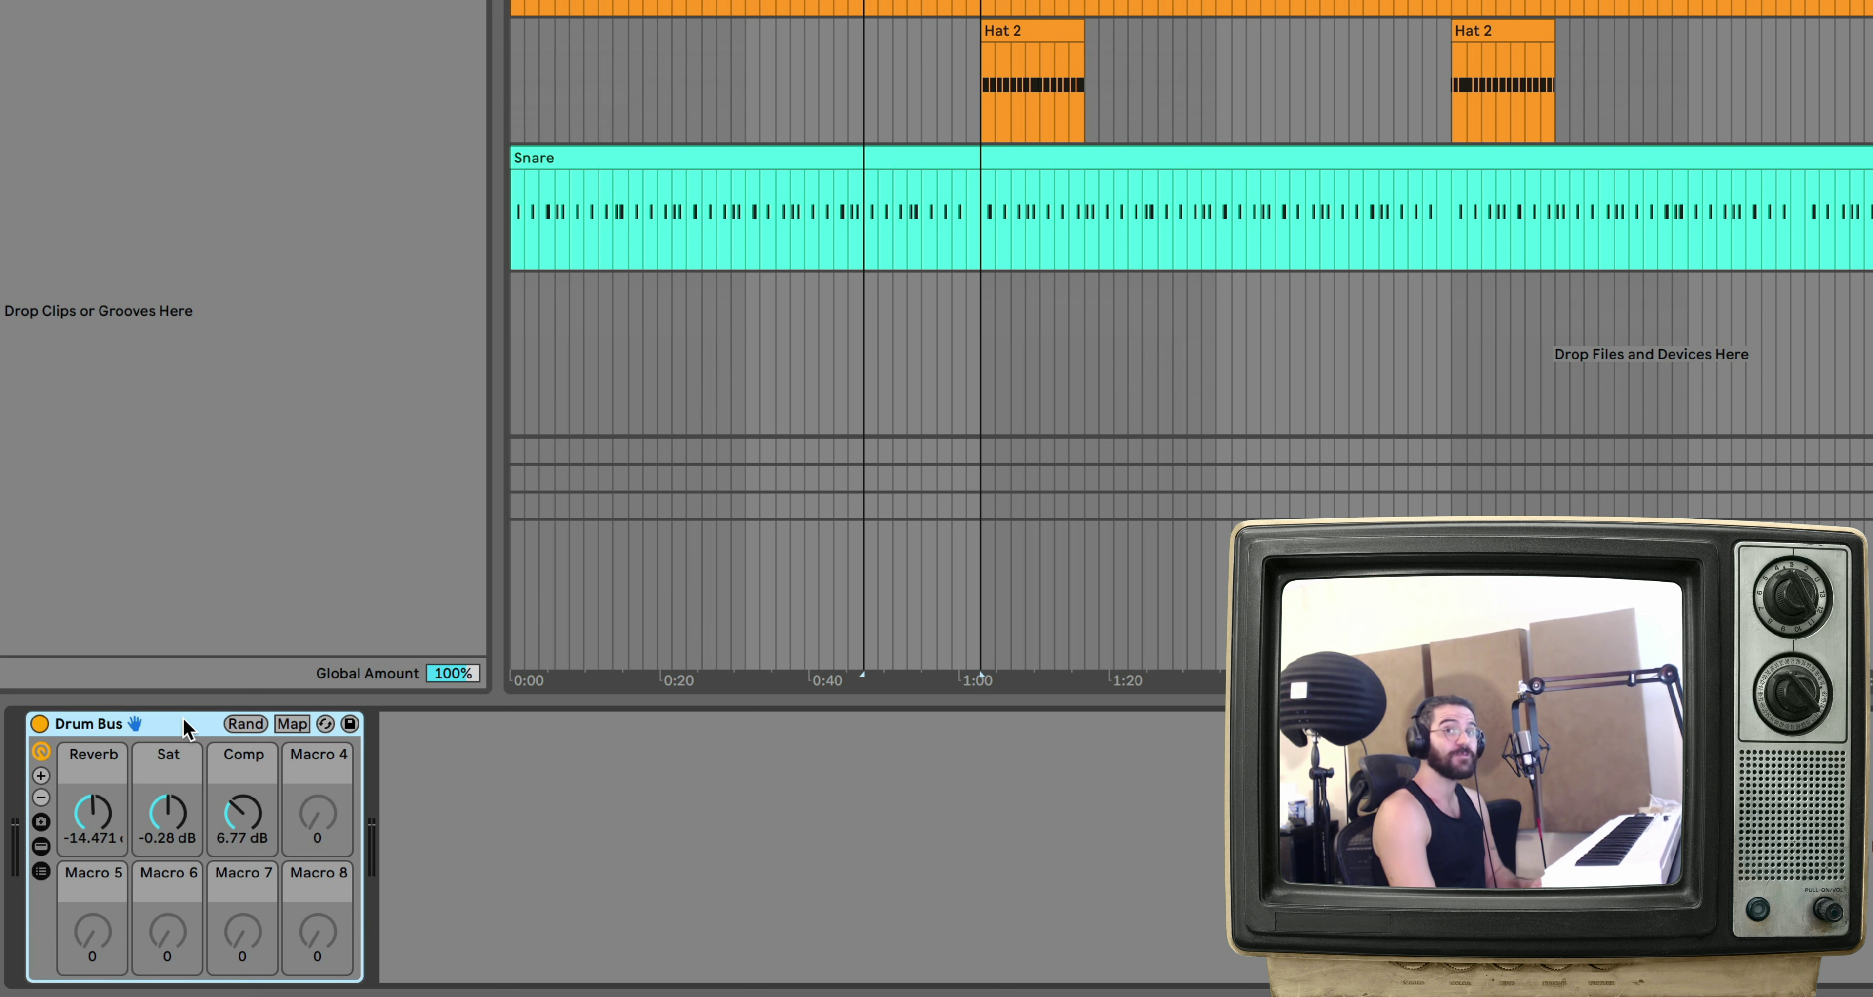